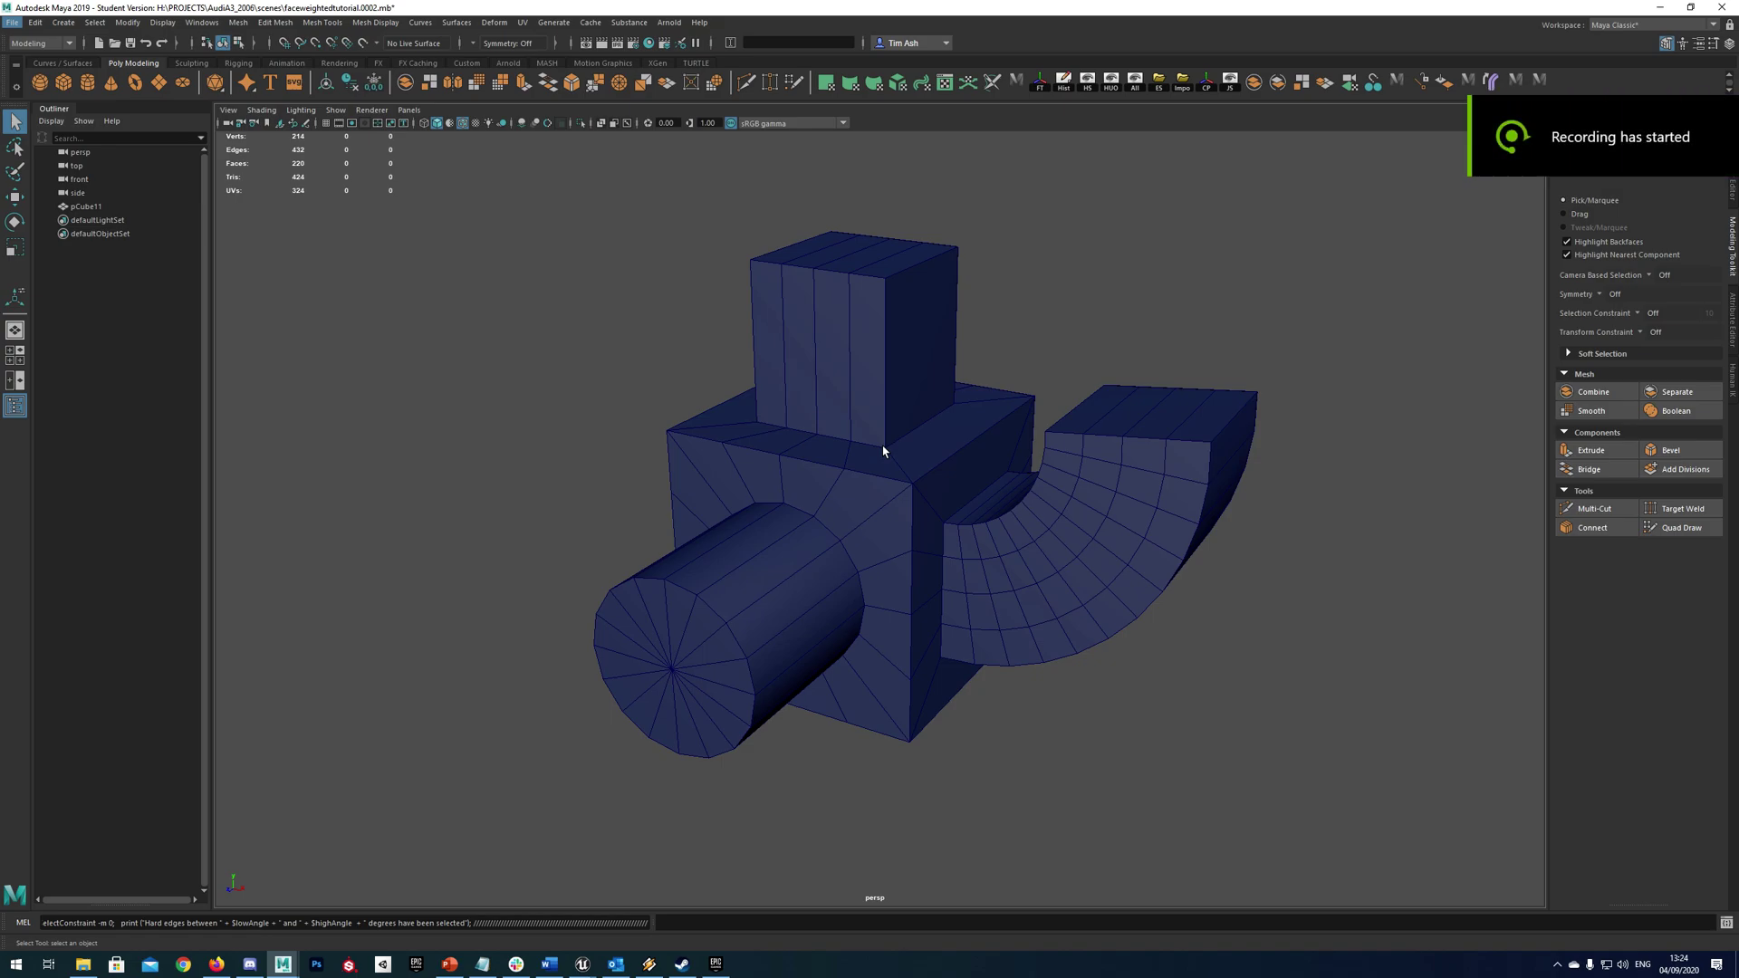
- Switch the block mesh to edge selection and select its hard edges with the hard-edge selection script
scroll(882, 451, up, 1)
mouse_move(955, 463)
alt+mouse_down()
mouse_move(927, 470)
mouse_move(956, 465)
alt+mouse_up()
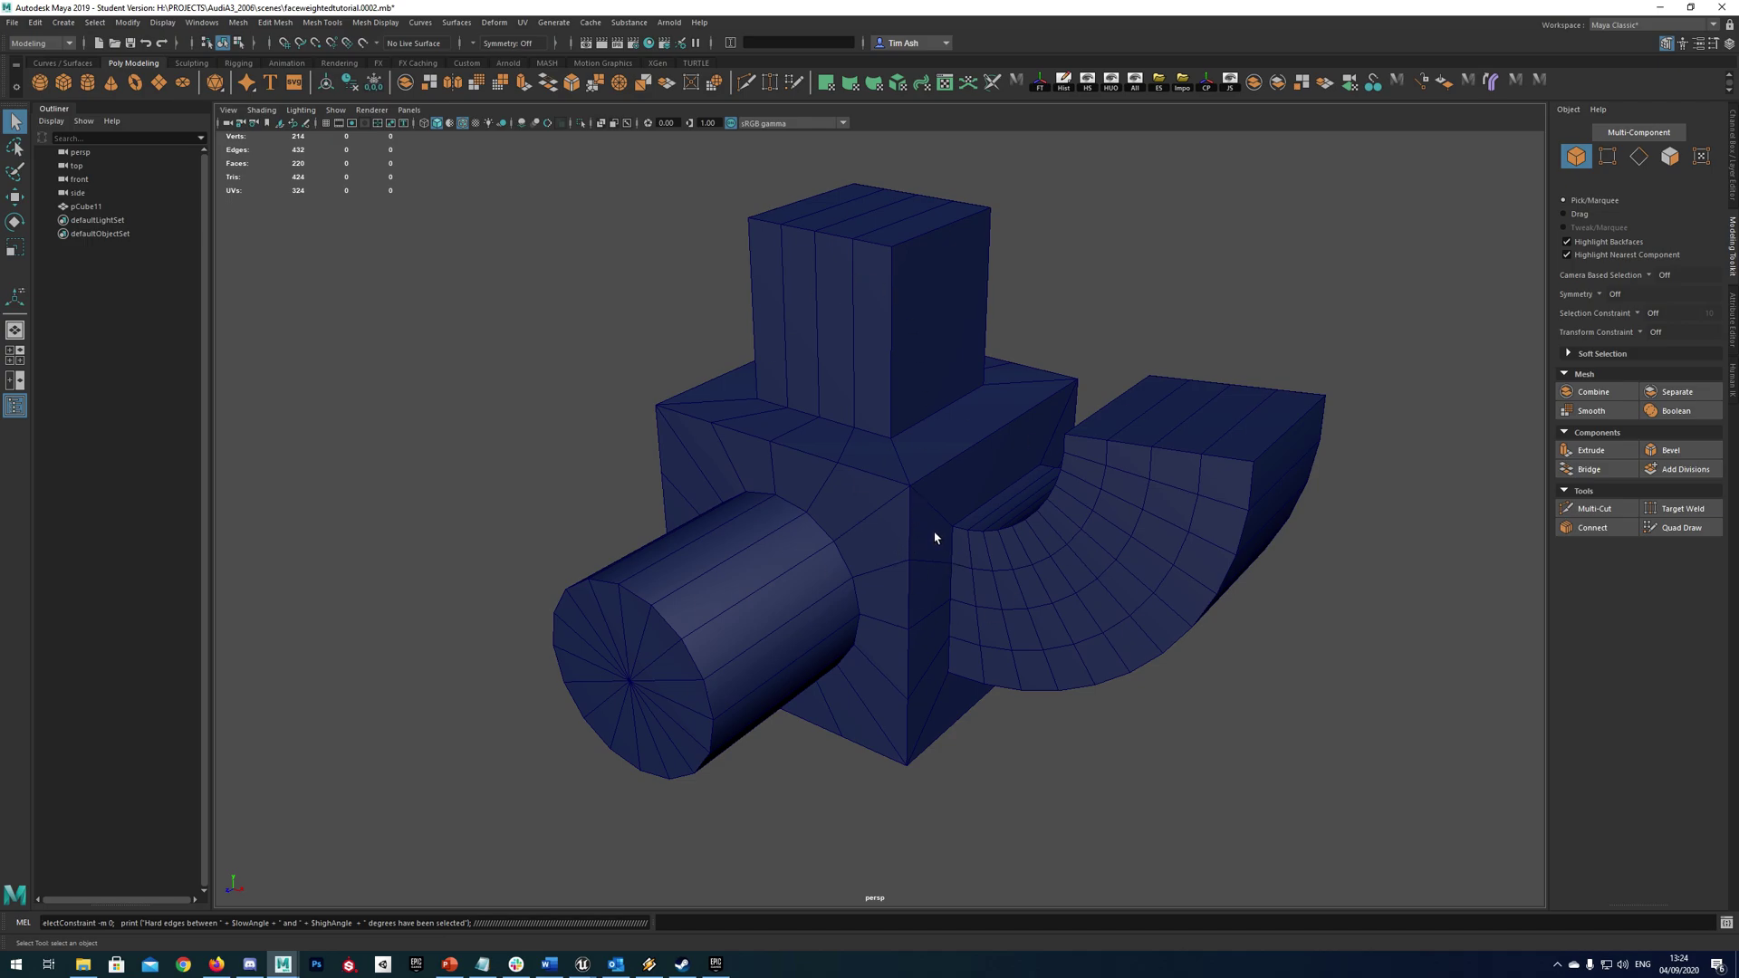
click(949, 512)
right_drag(977, 463, 947, 381)
scroll(983, 435, down, 2)
click(1059, 341)
click(1542, 81)
scroll(1067, 378, up, 3)
alt+drag(1067, 381, 943, 435)
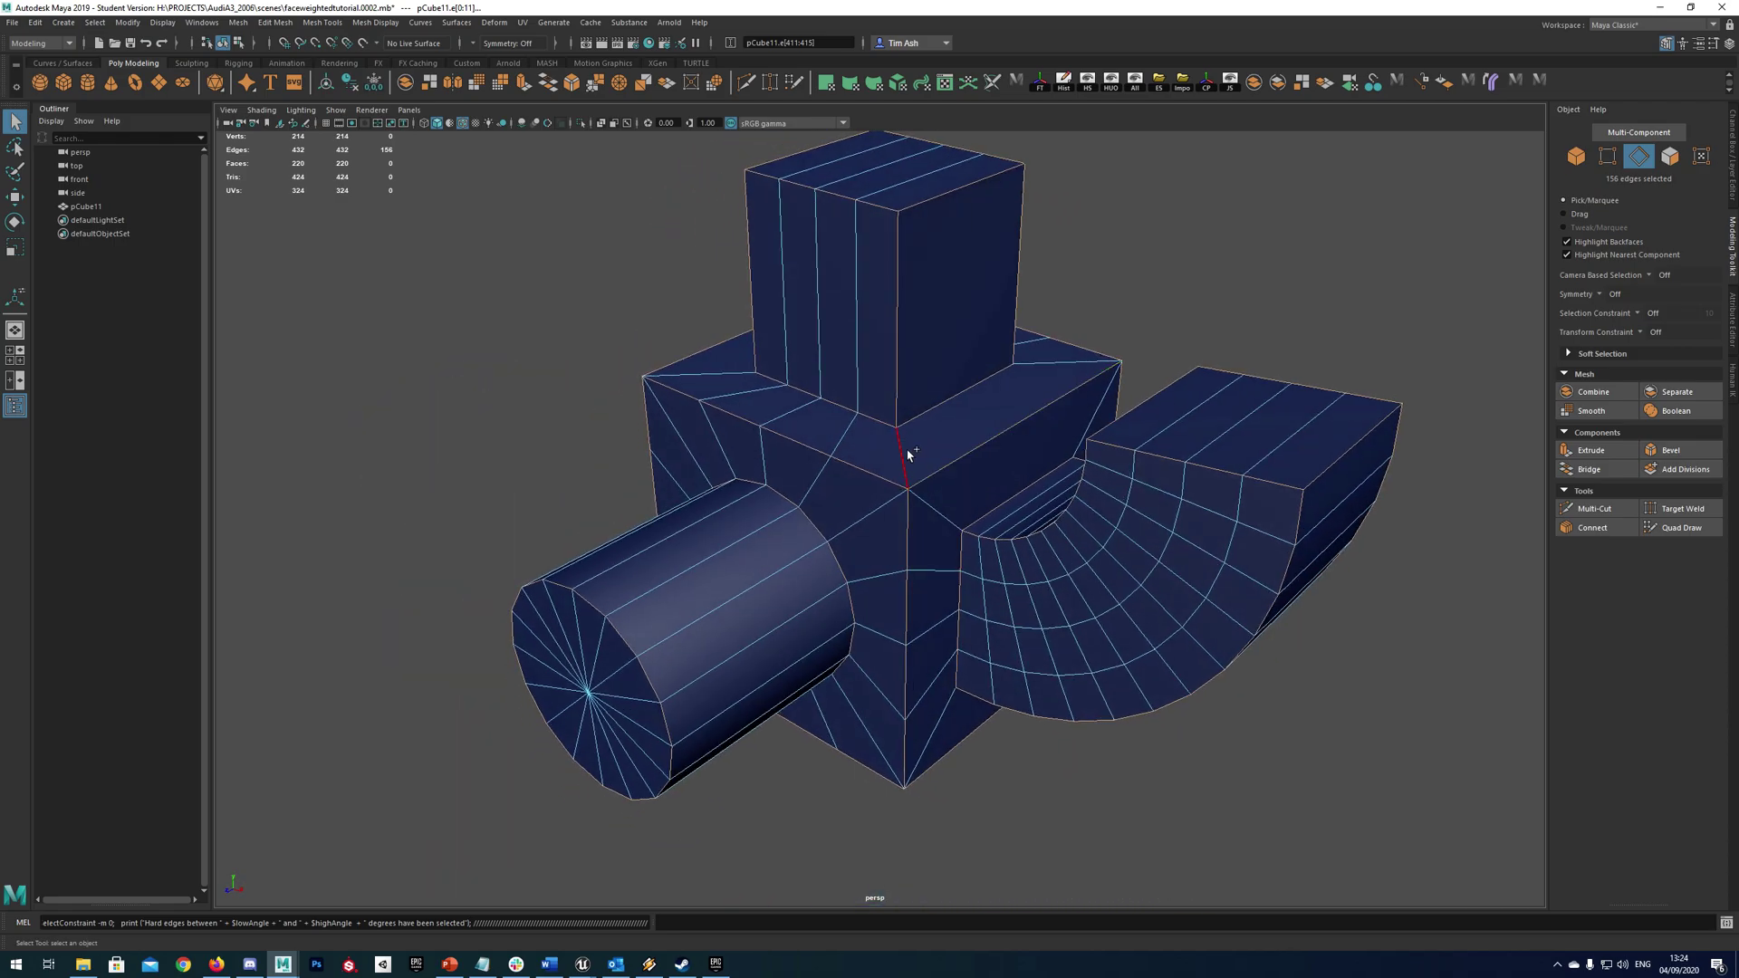
- Add the diagonal corner edges on the central block's top face, around the upper block's base, to the edge selection
shift+click(725, 376)
shift+click(1034, 364)
alt+drag(1161, 391, 1091, 443)
shift+click(1225, 405)
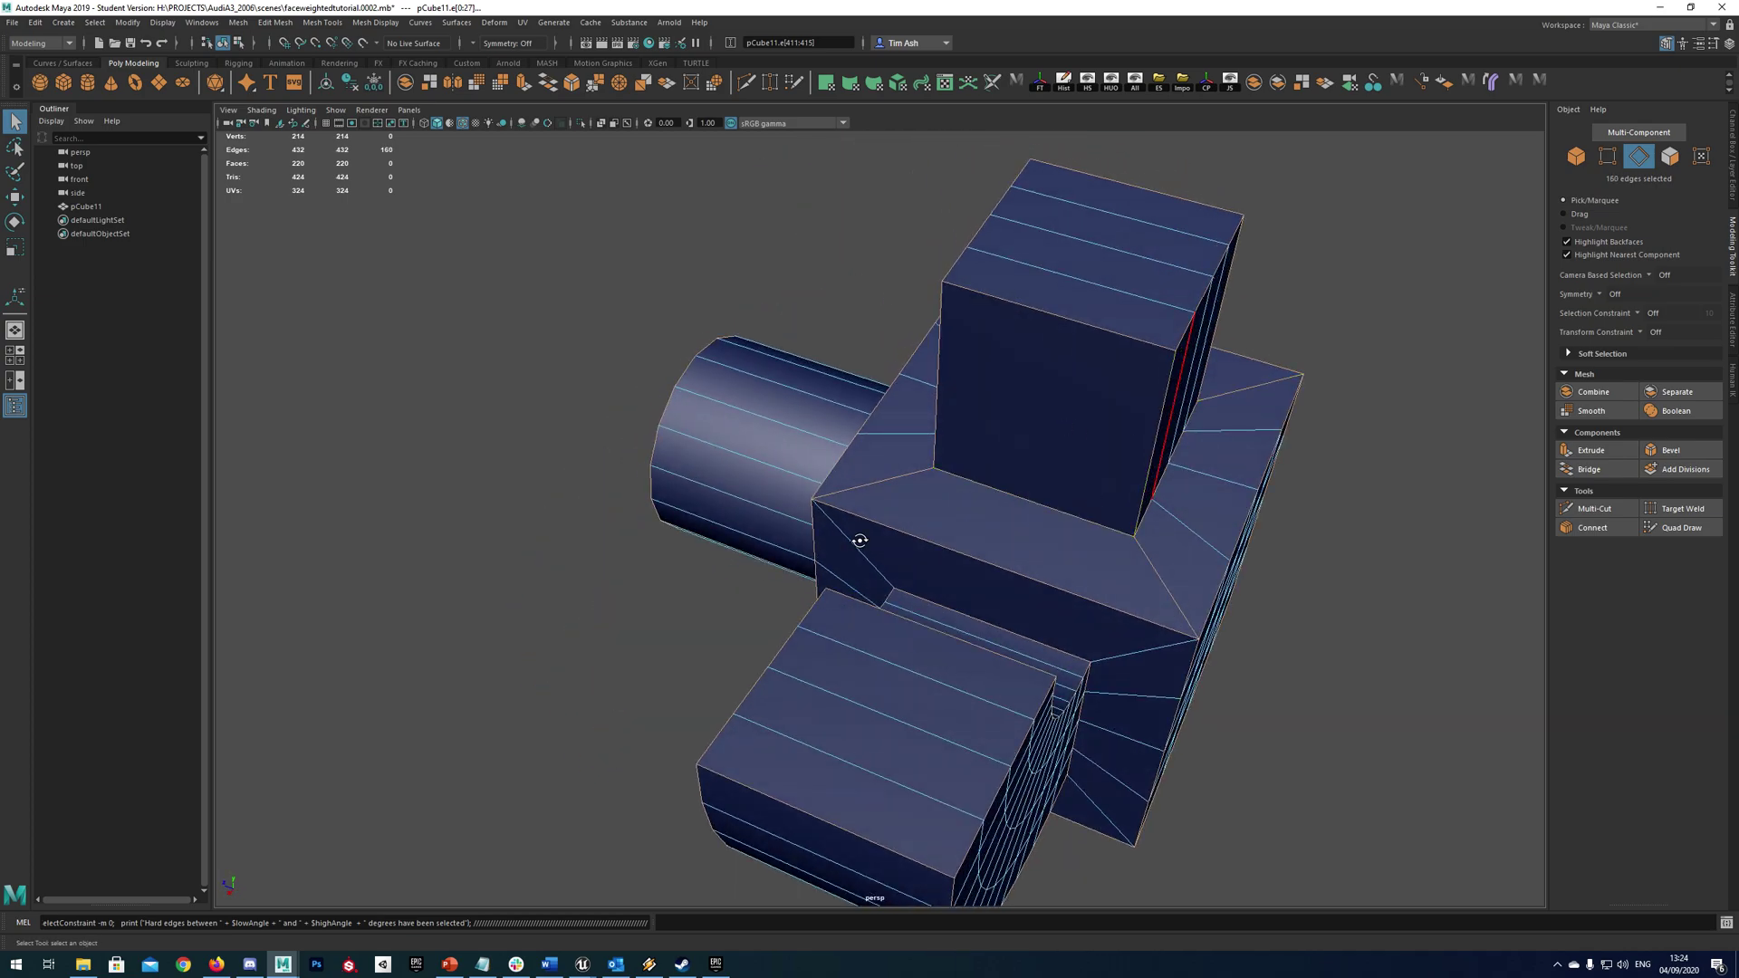
- Add the four diagonal edges joining the curved arm's base to the central block's corners to the edge selection
alt+drag(857, 540, 1087, 489)
shift+click(908, 530)
shift+click(913, 751)
alt+drag(1169, 727, 1015, 760)
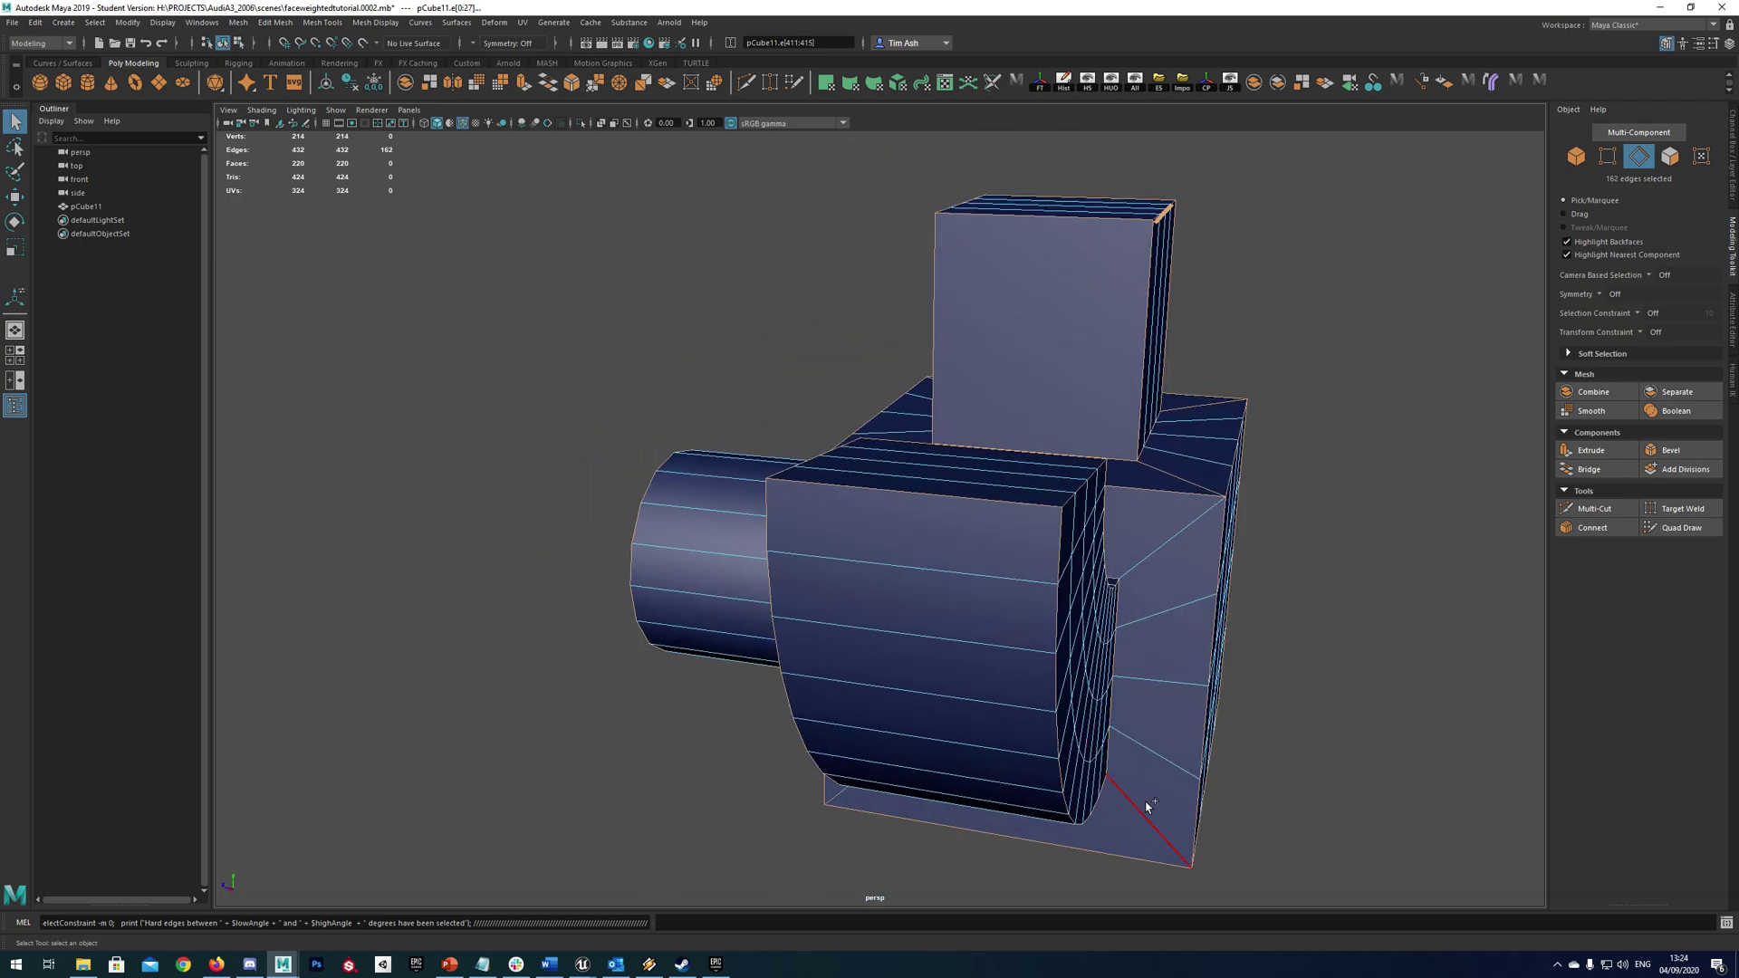
shift+click(1145, 806)
shift+click(1145, 579)
alt+drag(806, 579, 975, 572)
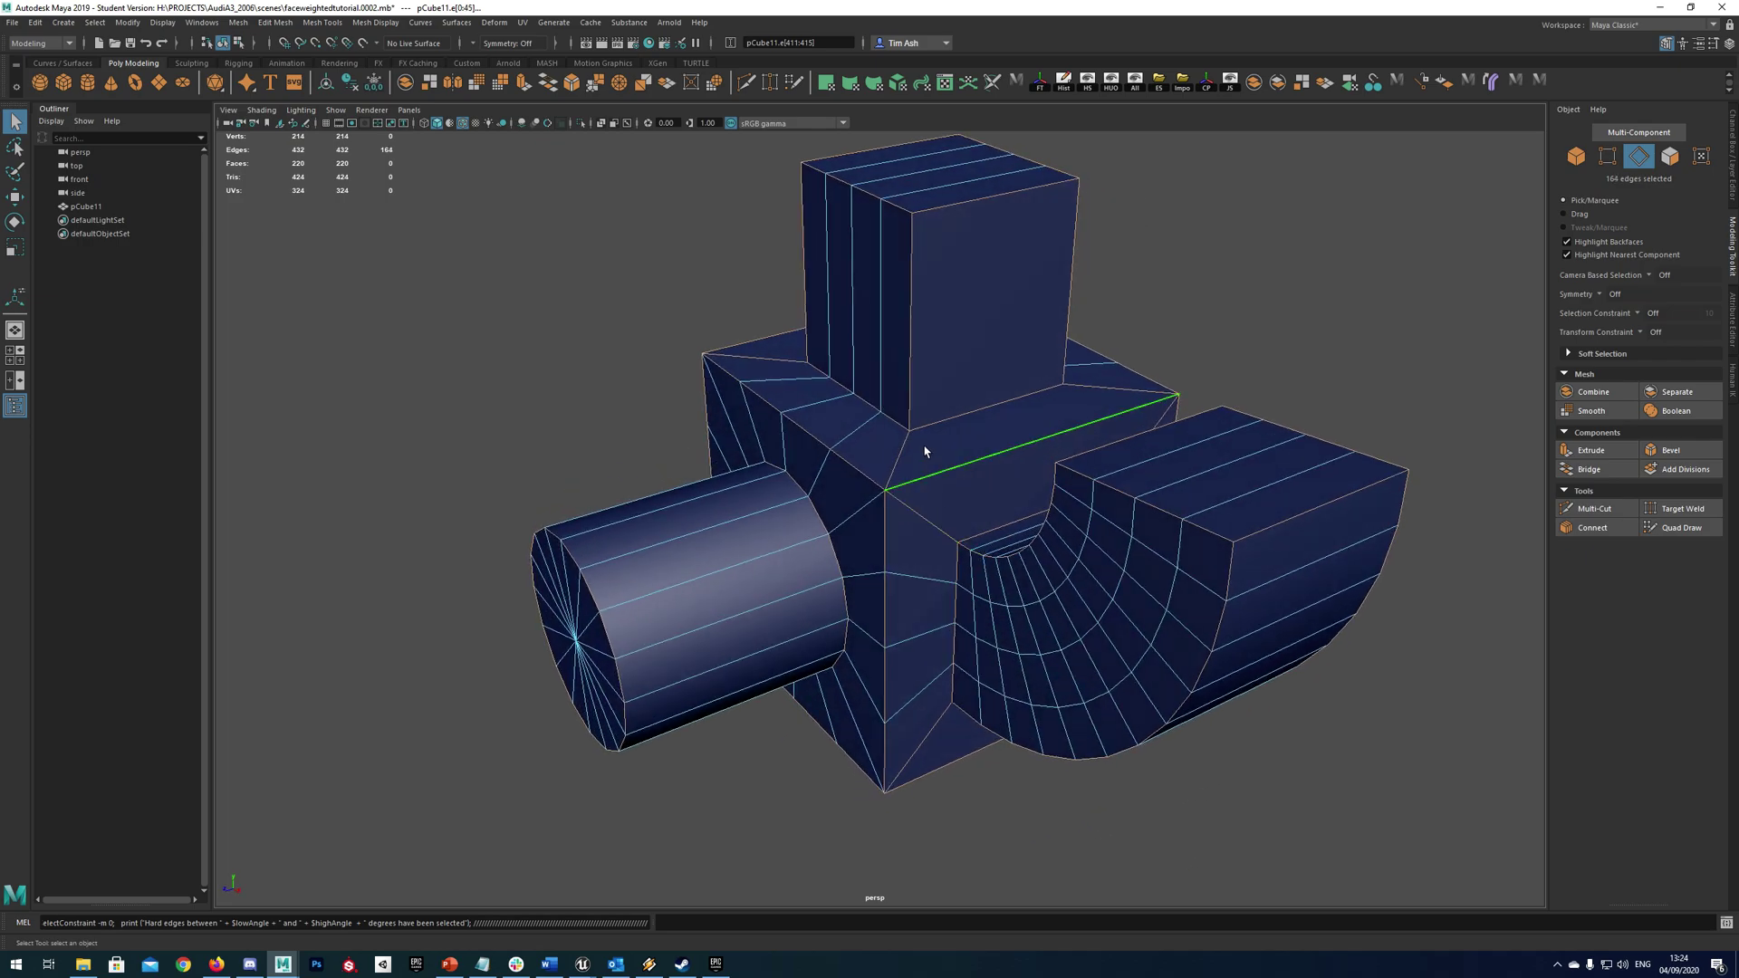
- Examine the mesh around the central block in object mode and return to the edge selection
alt+drag(1078, 411, 975, 492)
alt+middle_drag(935, 494, 1051, 466)
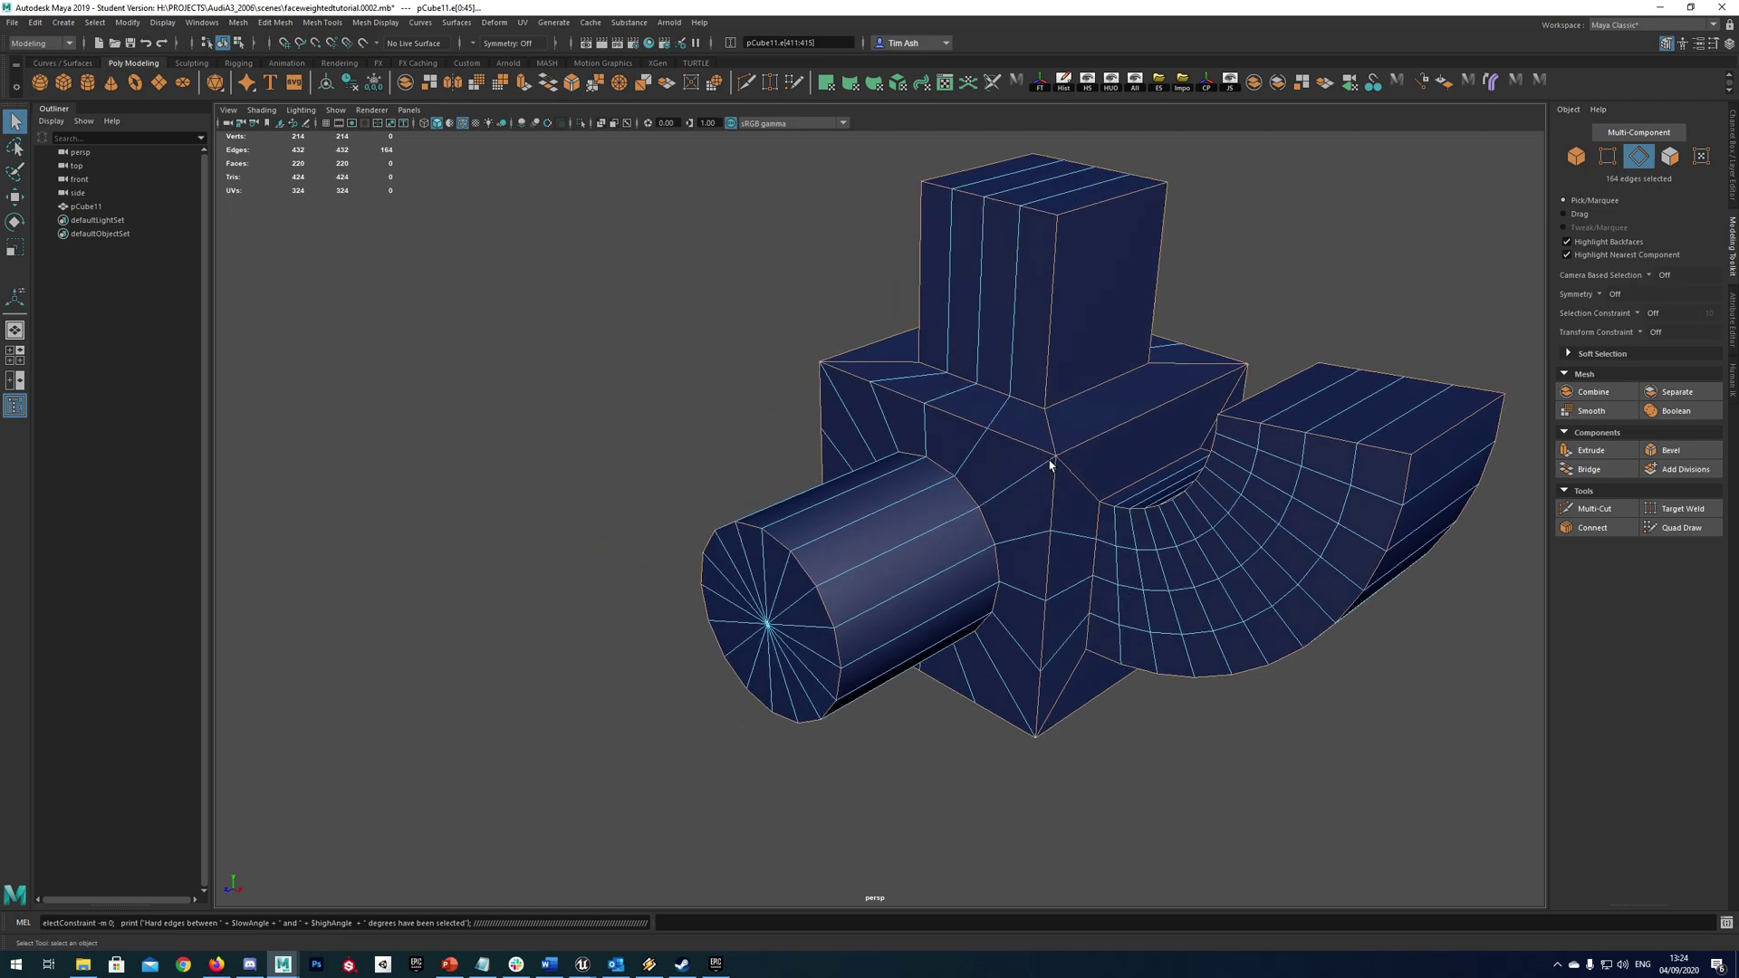
alt+drag(1051, 466, 1048, 443)
right_drag(1048, 443, 1106, 420)
alt+drag(1105, 419, 1138, 392)
alt+middle_drag(1138, 392, 1179, 348)
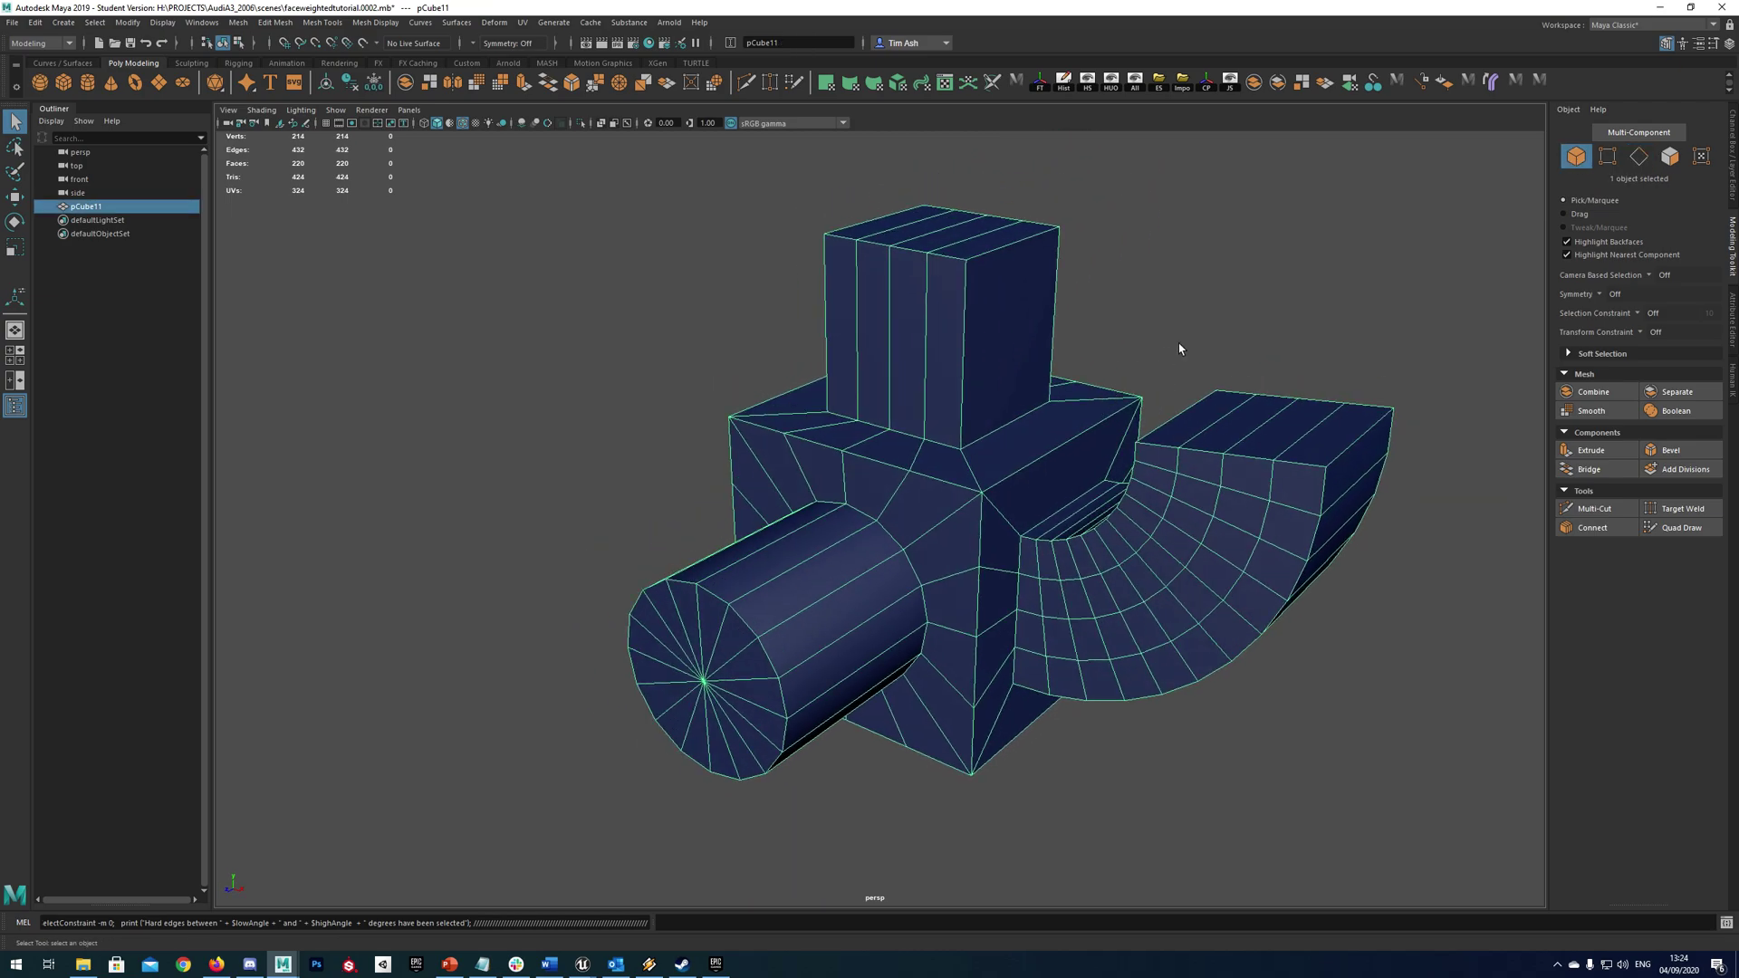
alt+drag(982, 472, 968, 482)
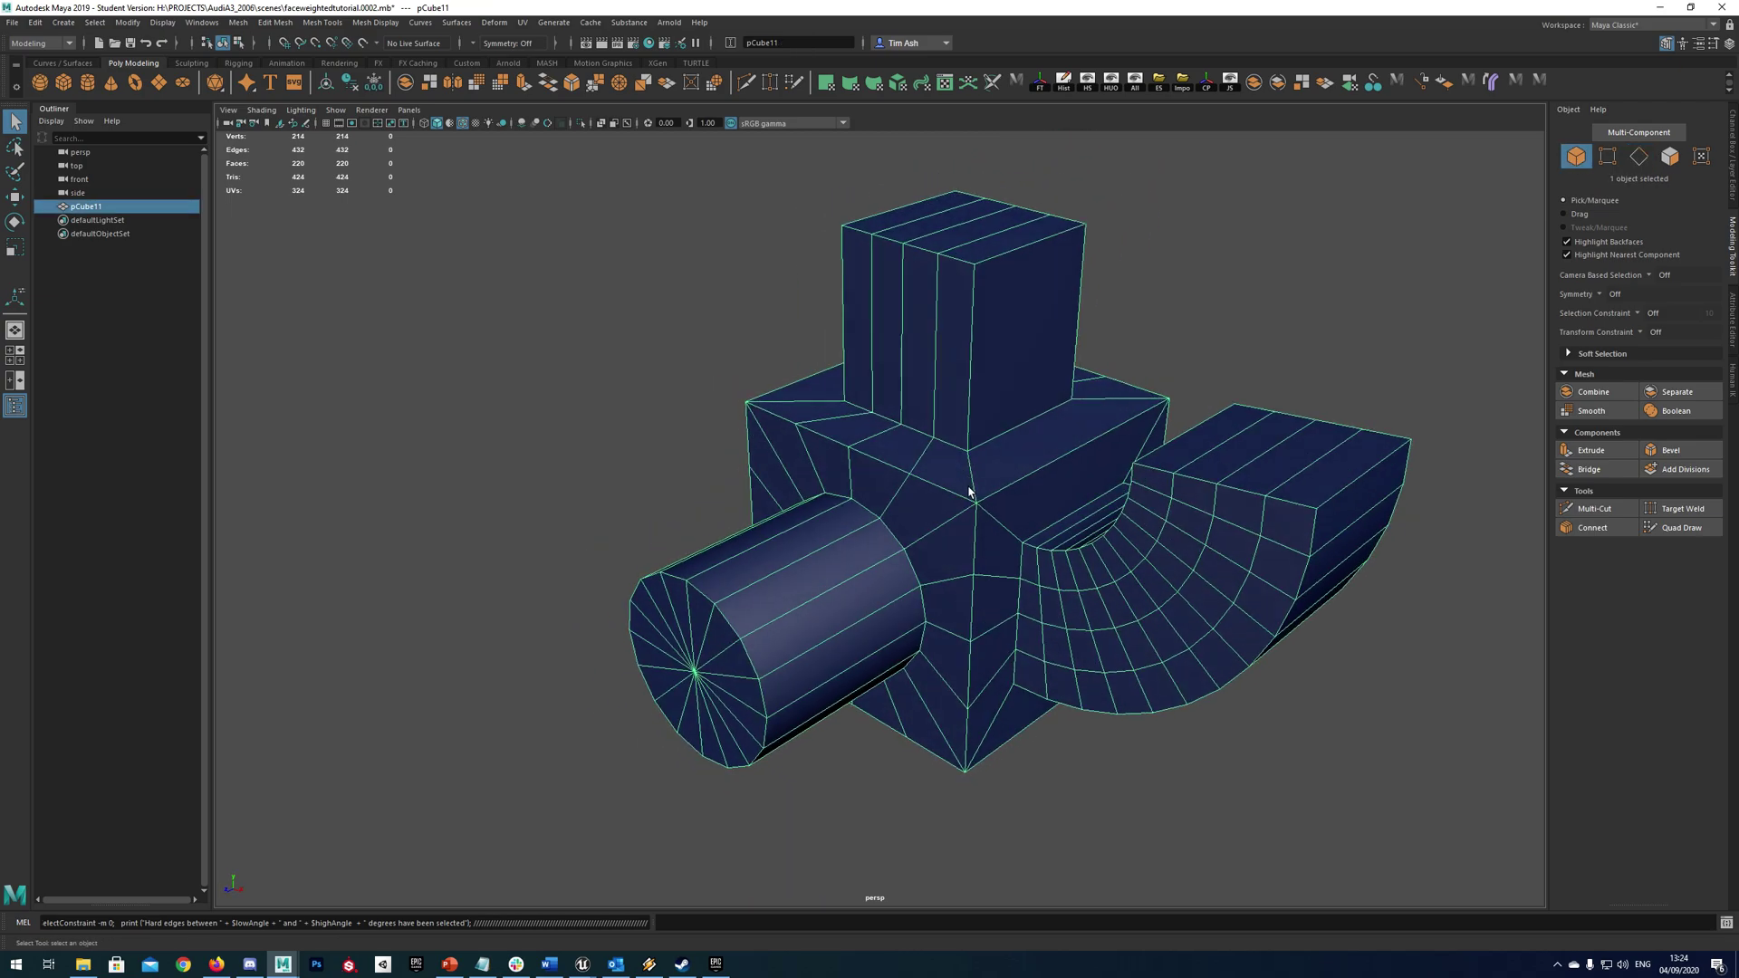
key(F8)
scroll(994, 447, up, 2)
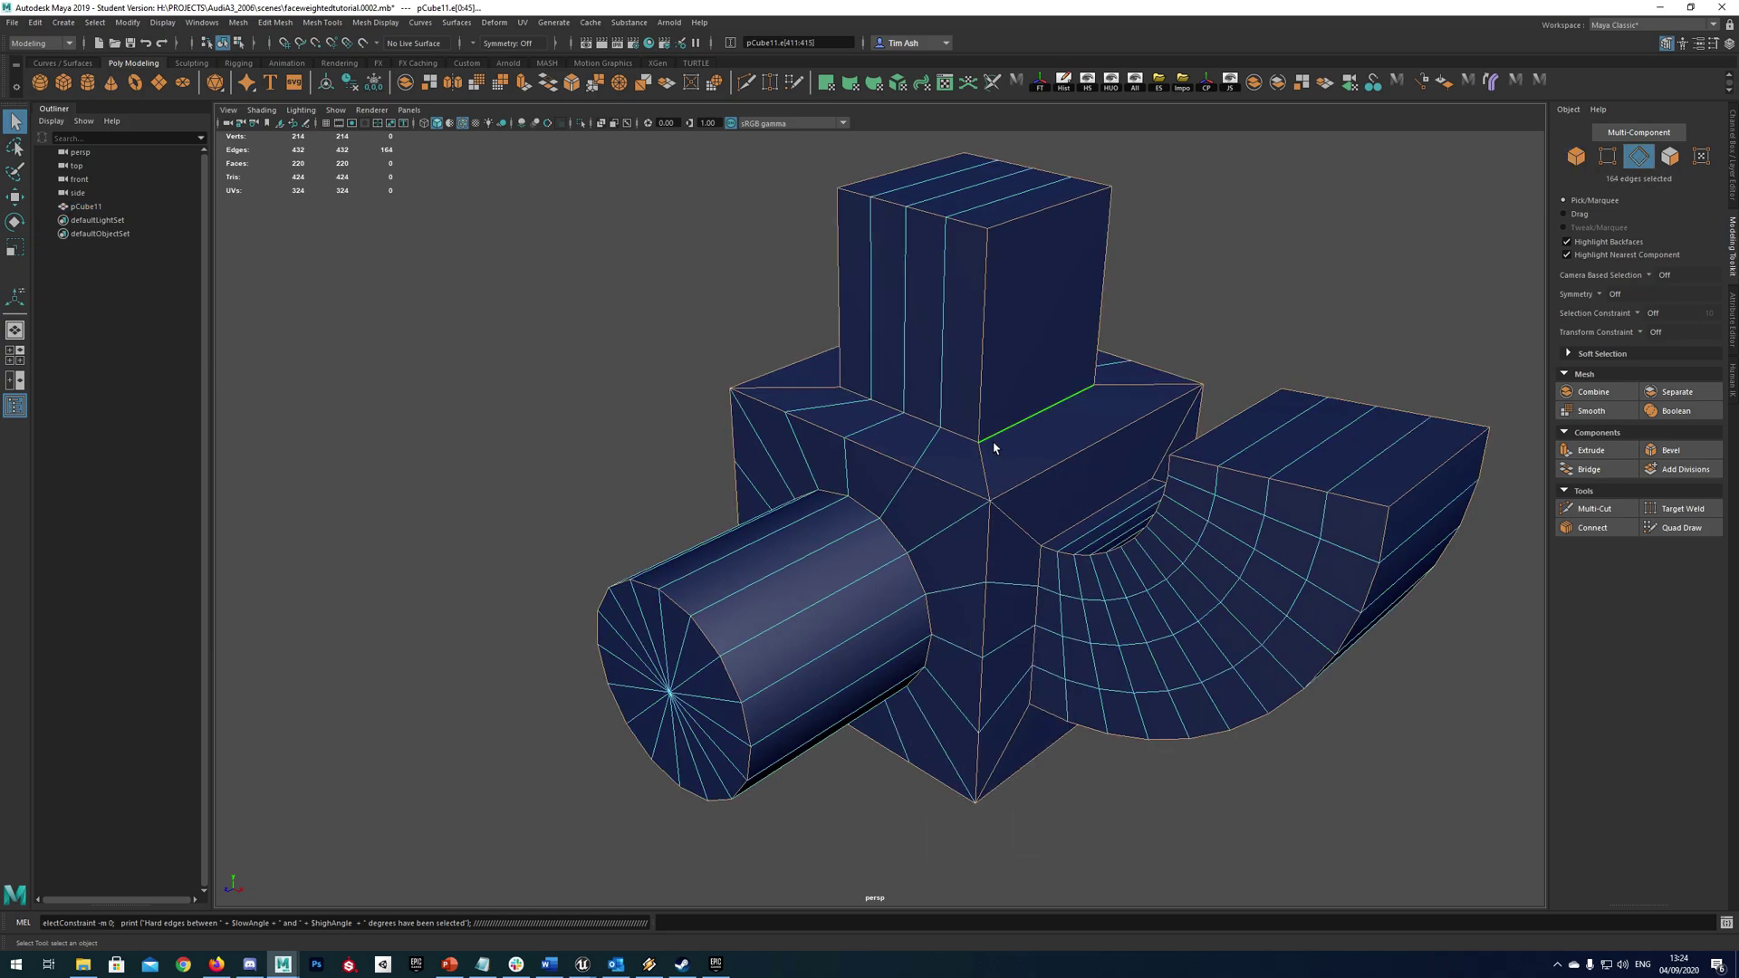
- Clear the edge selection, select all edges of the mesh, and deselect the cylinder's lengthwise side edges
click(1120, 322)
alt+middle_drag(888, 562, 864, 496)
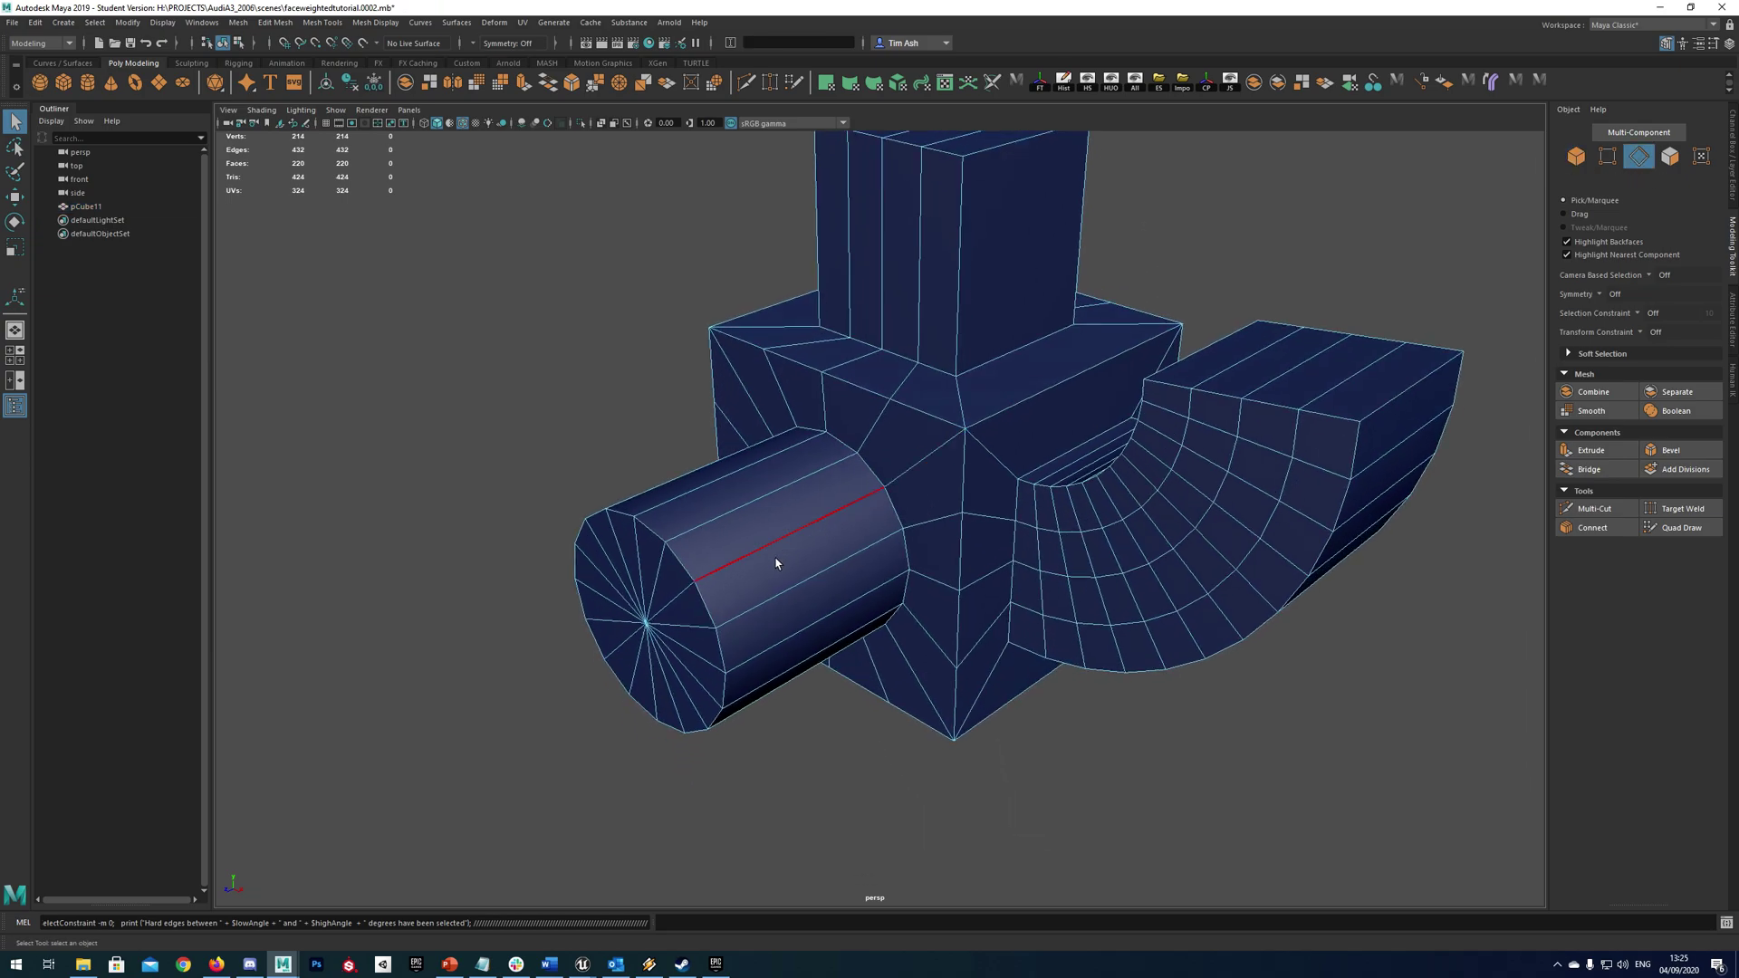
scroll(1001, 428, down, 3)
drag(1323, 184, 486, 845)
scroll(960, 652, up, 5)
alt+drag(974, 579, 819, 504)
ctrl+drag(773, 337, 723, 835)
alt+drag(812, 645, 939, 652)
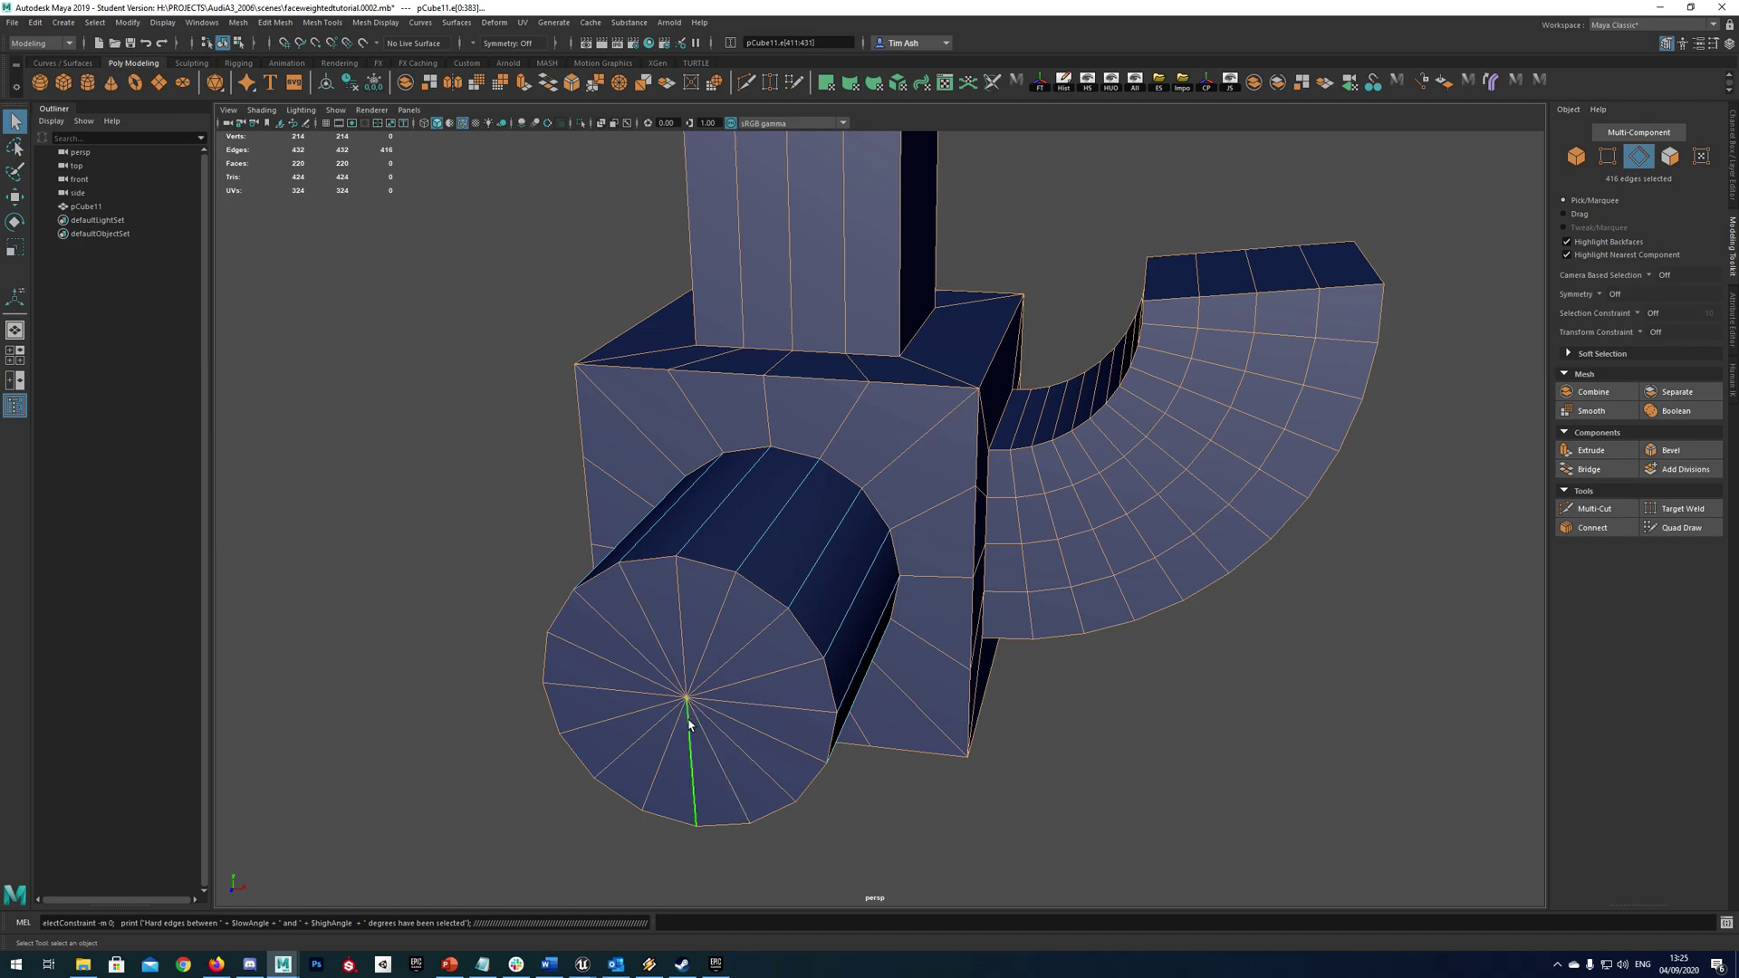
- Deselect the radial edges on the cylinder's end cap
key(Tab)
mouse_move(737, 692)
ctrl+mouse_down()
mouse_move(716, 664)
mouse_move(675, 663)
mouse_move(744, 710)
mouse_move(785, 681)
ctrl+mouse_up()
mouse_move(951, 679)
alt+mouse_down()
mouse_move(955, 724)
mouse_move(963, 671)
alt+mouse_up()
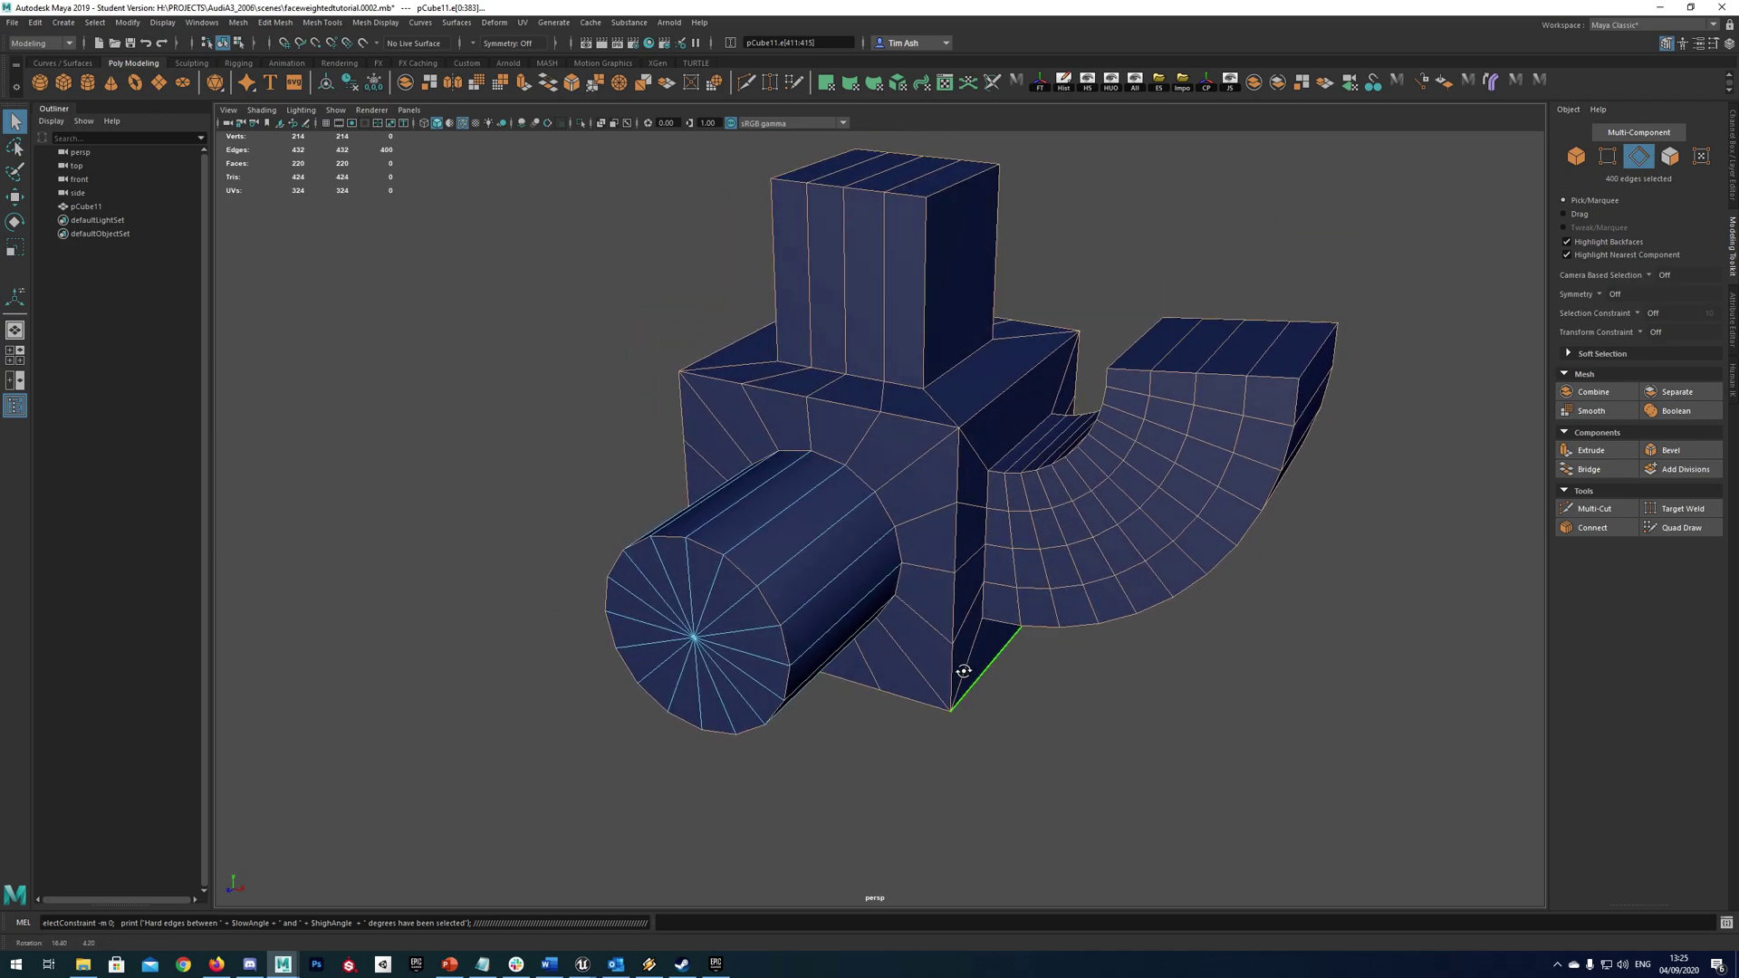
- Deselect the three inner edge loops running vertically through the upper block
alt+middle_drag(924, 457, 899, 580)
scroll(892, 566, up, 2)
ctrl+click(869, 379)
drag(870, 379, 816, 352)
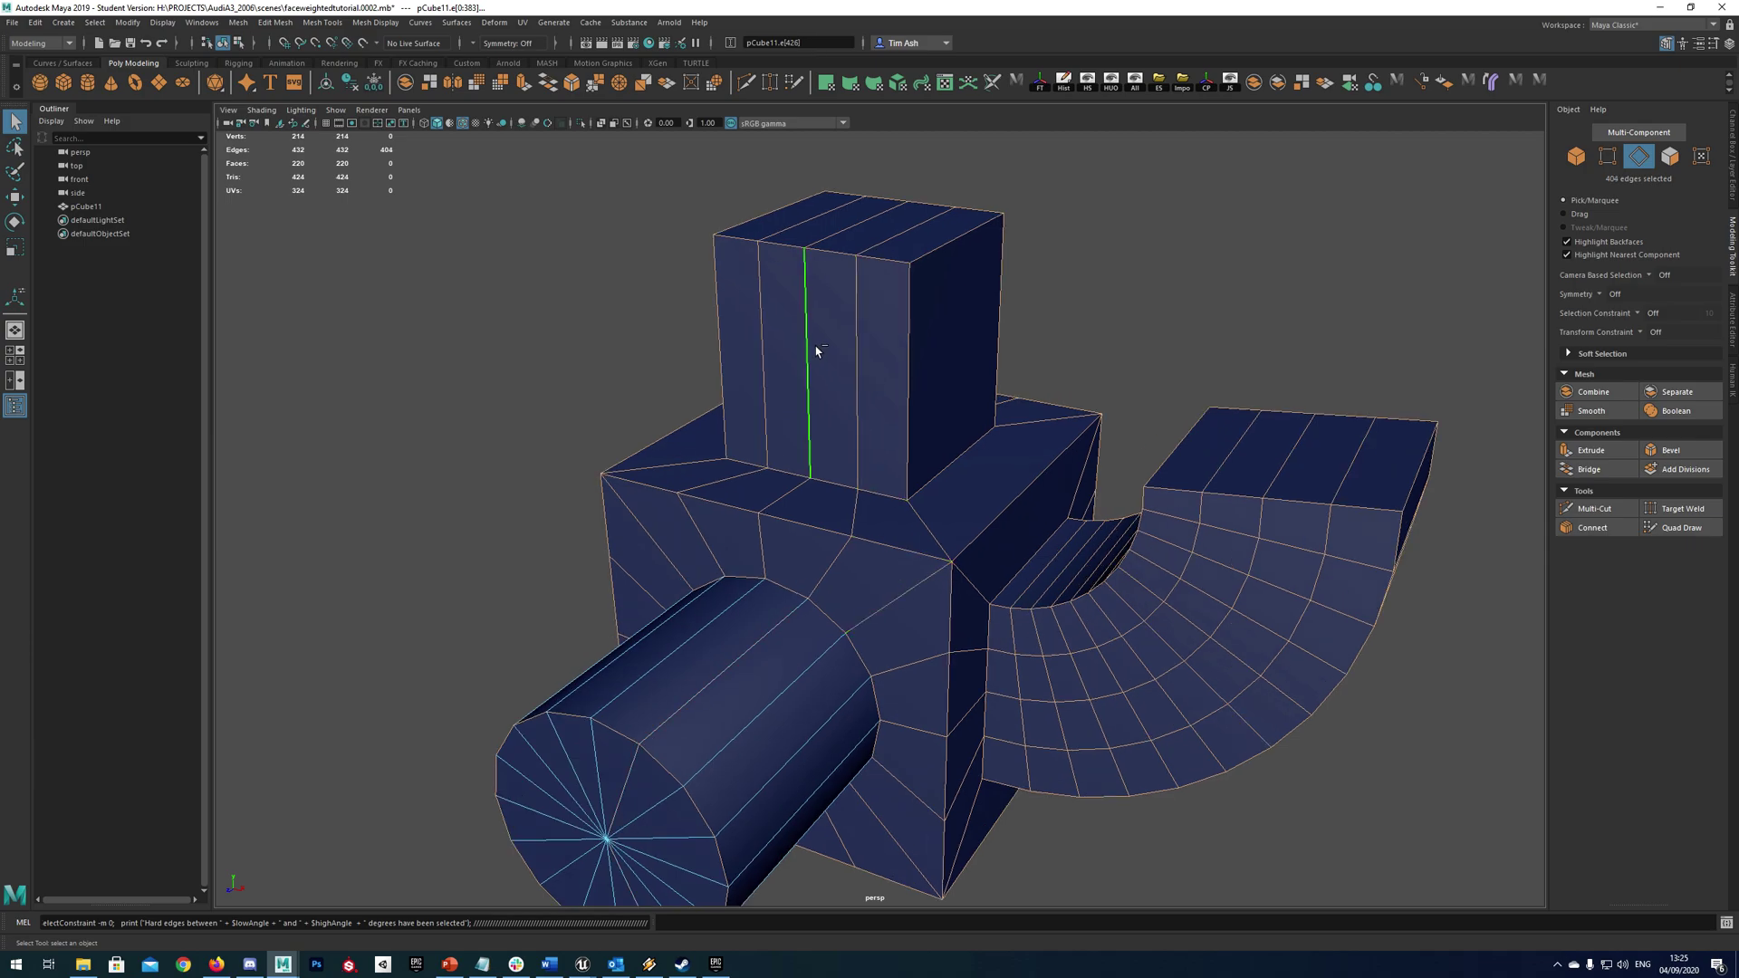
ctrl+double_click(773, 354)
ctrl+double_click(811, 338)
ctrl+click(857, 333)
- Deselect the inner edges on the side of the curved arm
alt+drag(1138, 609, 1084, 486)
ctrl+click(1131, 494)
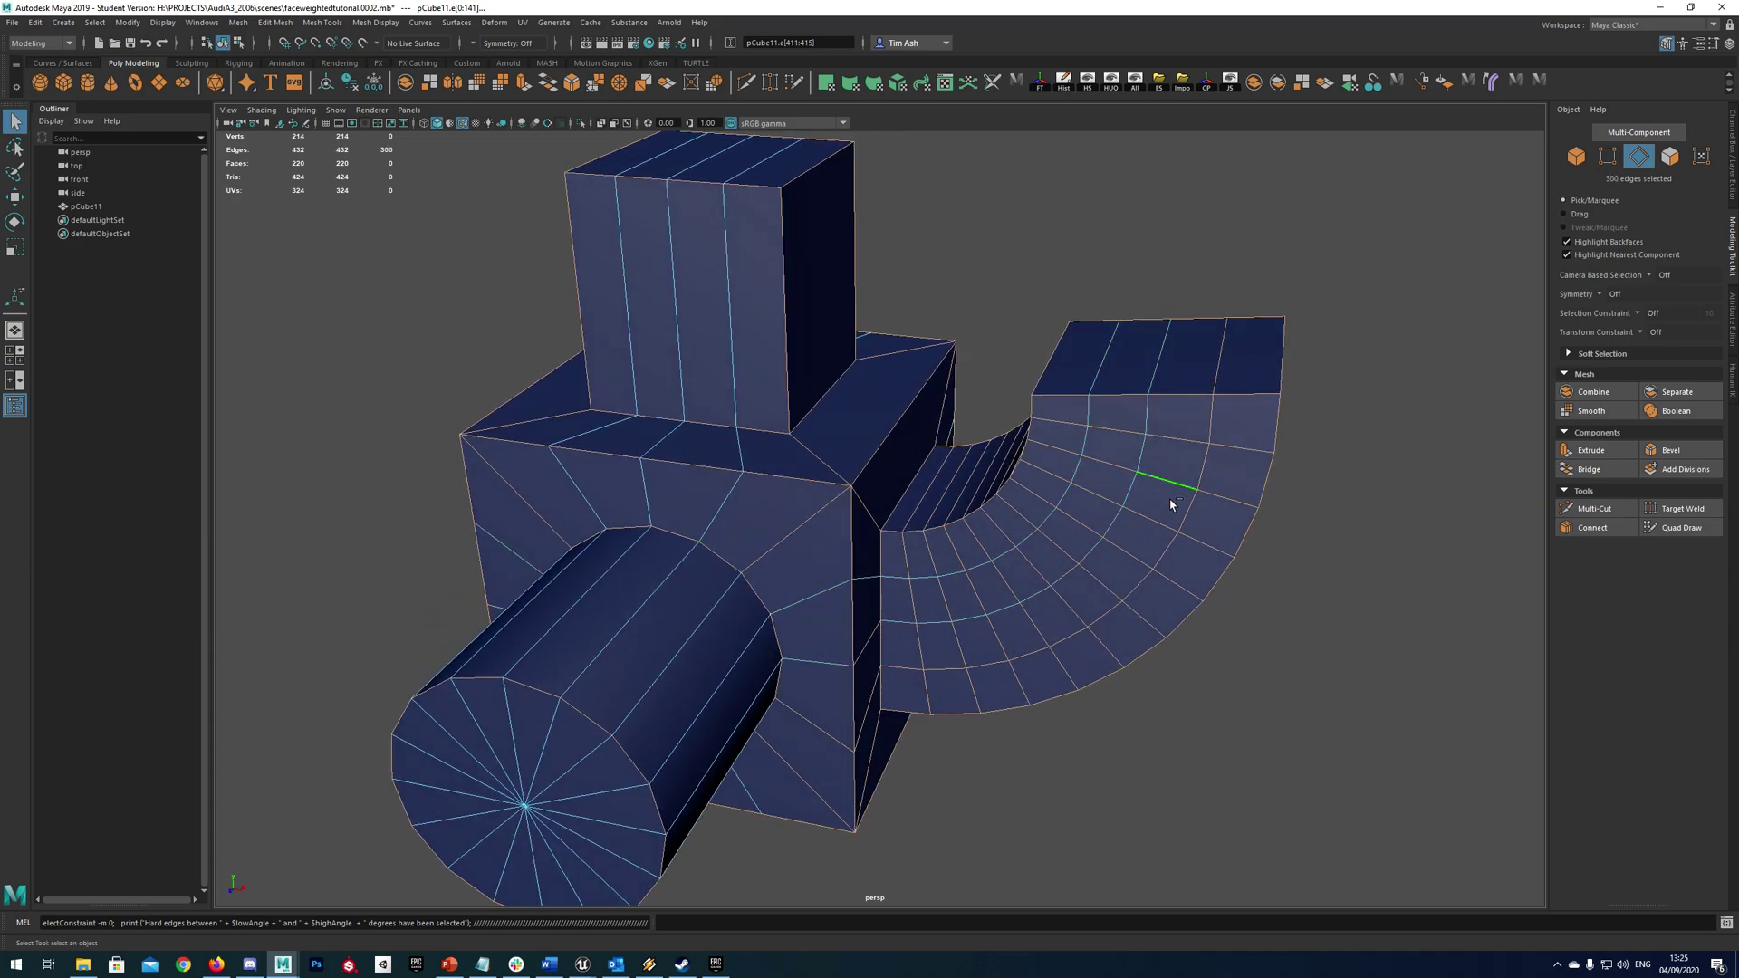
ctrl+click(925, 551)
- Try bevelling the selected edges, and undo the bevel
shift+right_drag(1036, 489, 1105, 485)
alt+drag(1105, 484, 1168, 575)
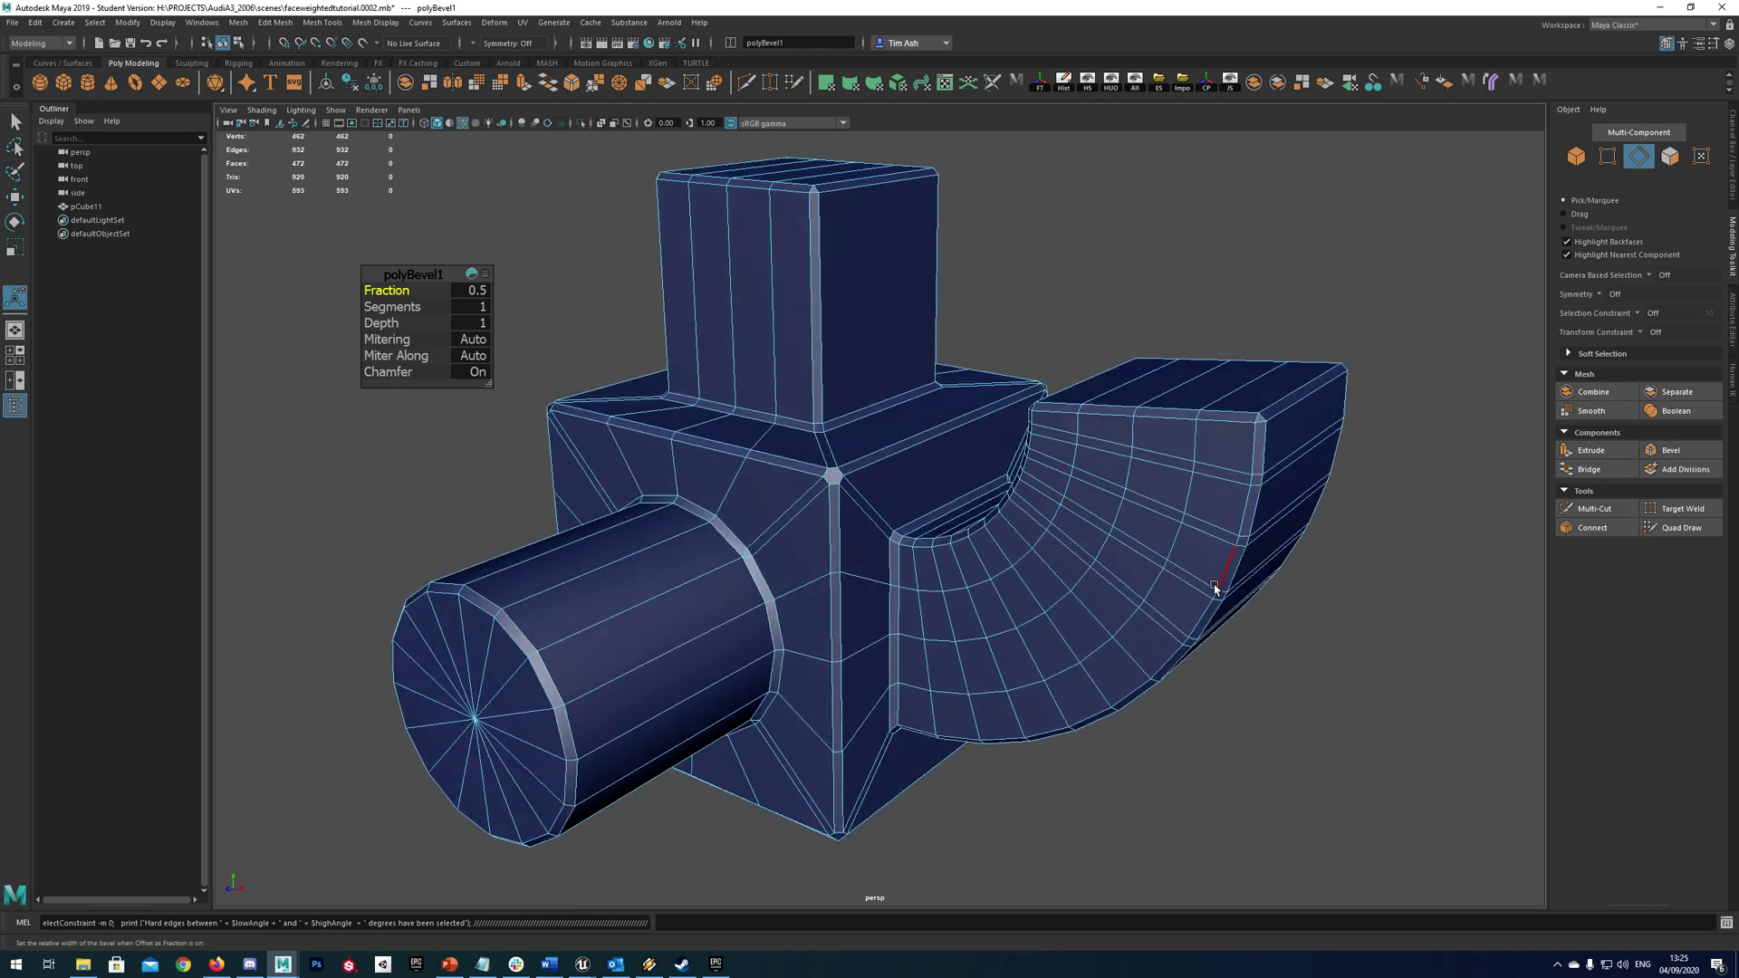
key(ctrl+z)
key(ctrl+z)
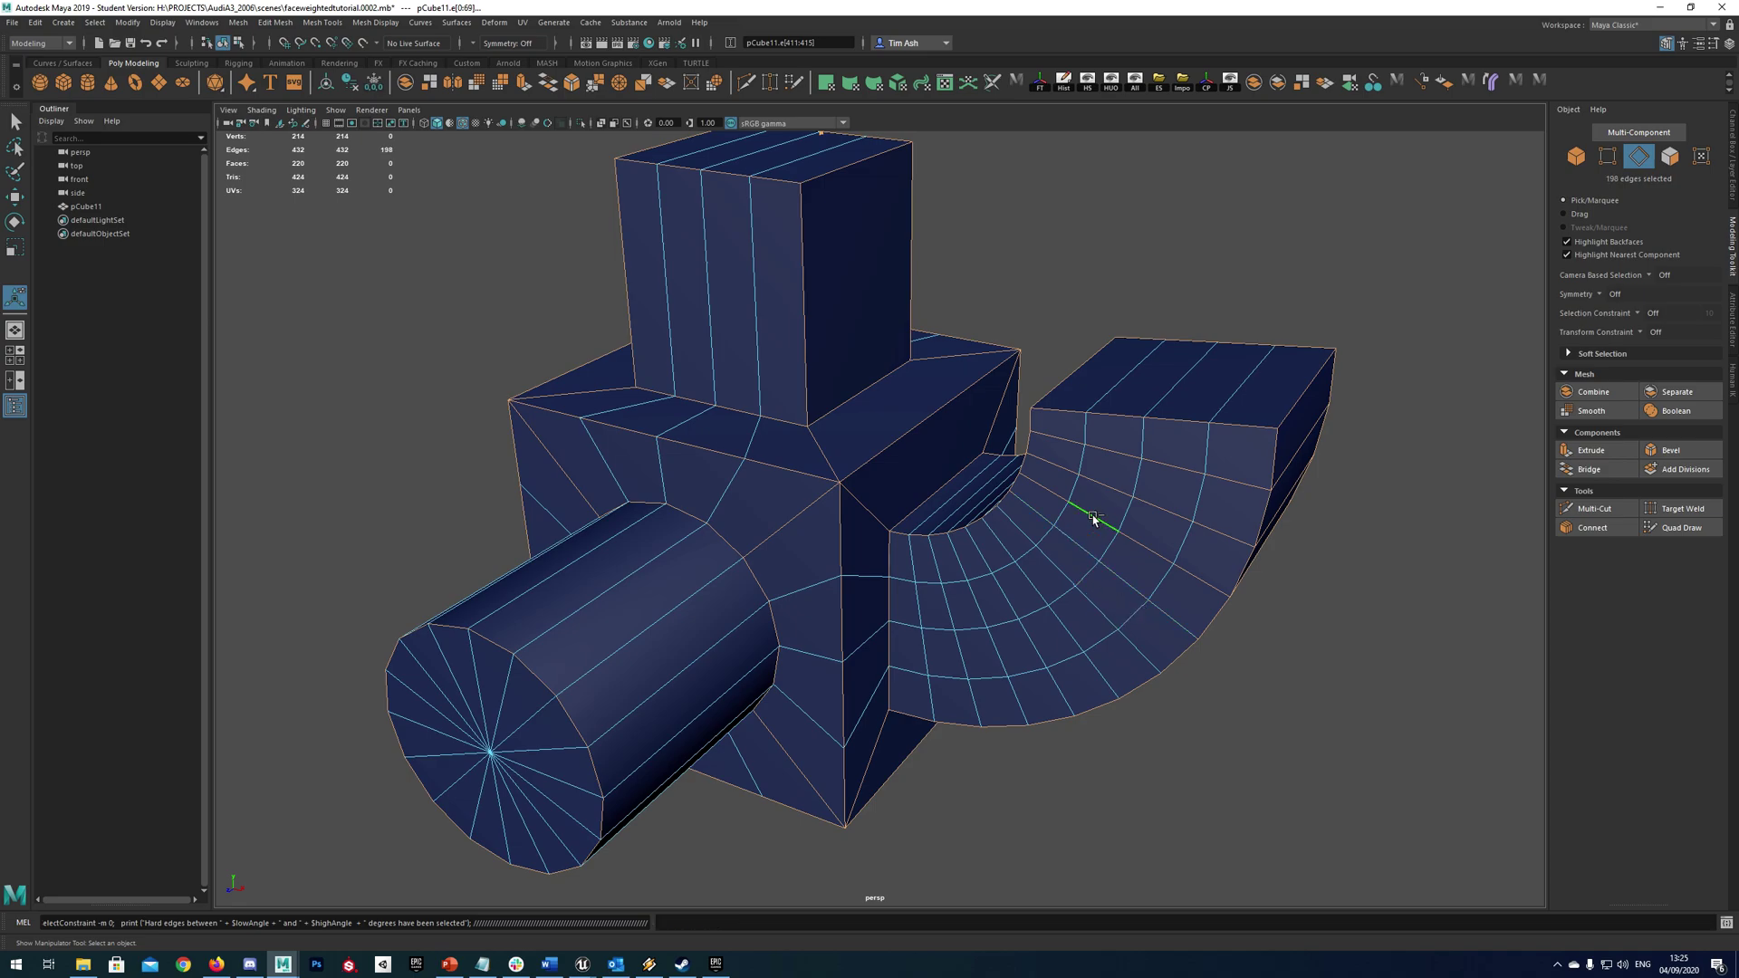
key(ctrl+z)
- Deselect the diagonal edges between the cylinder's base and the corners of the central block's front face
alt+drag(1101, 503, 999, 480)
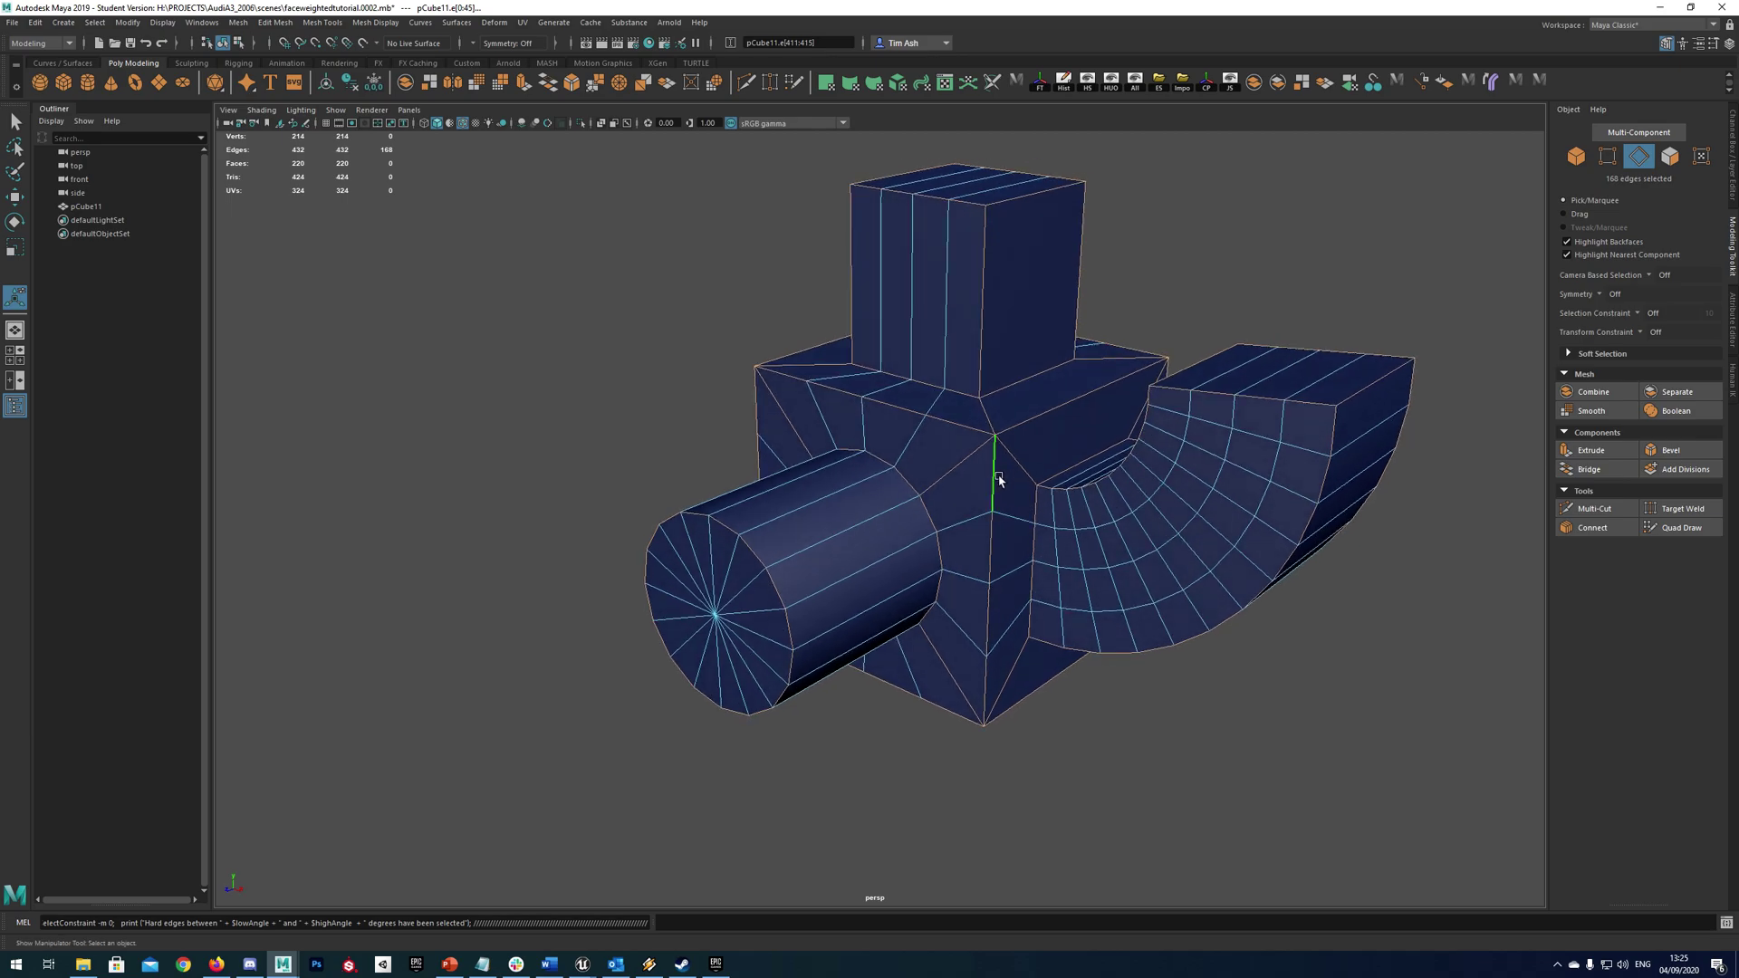
ctrl+click(938, 650)
alt+drag(776, 612, 942, 571)
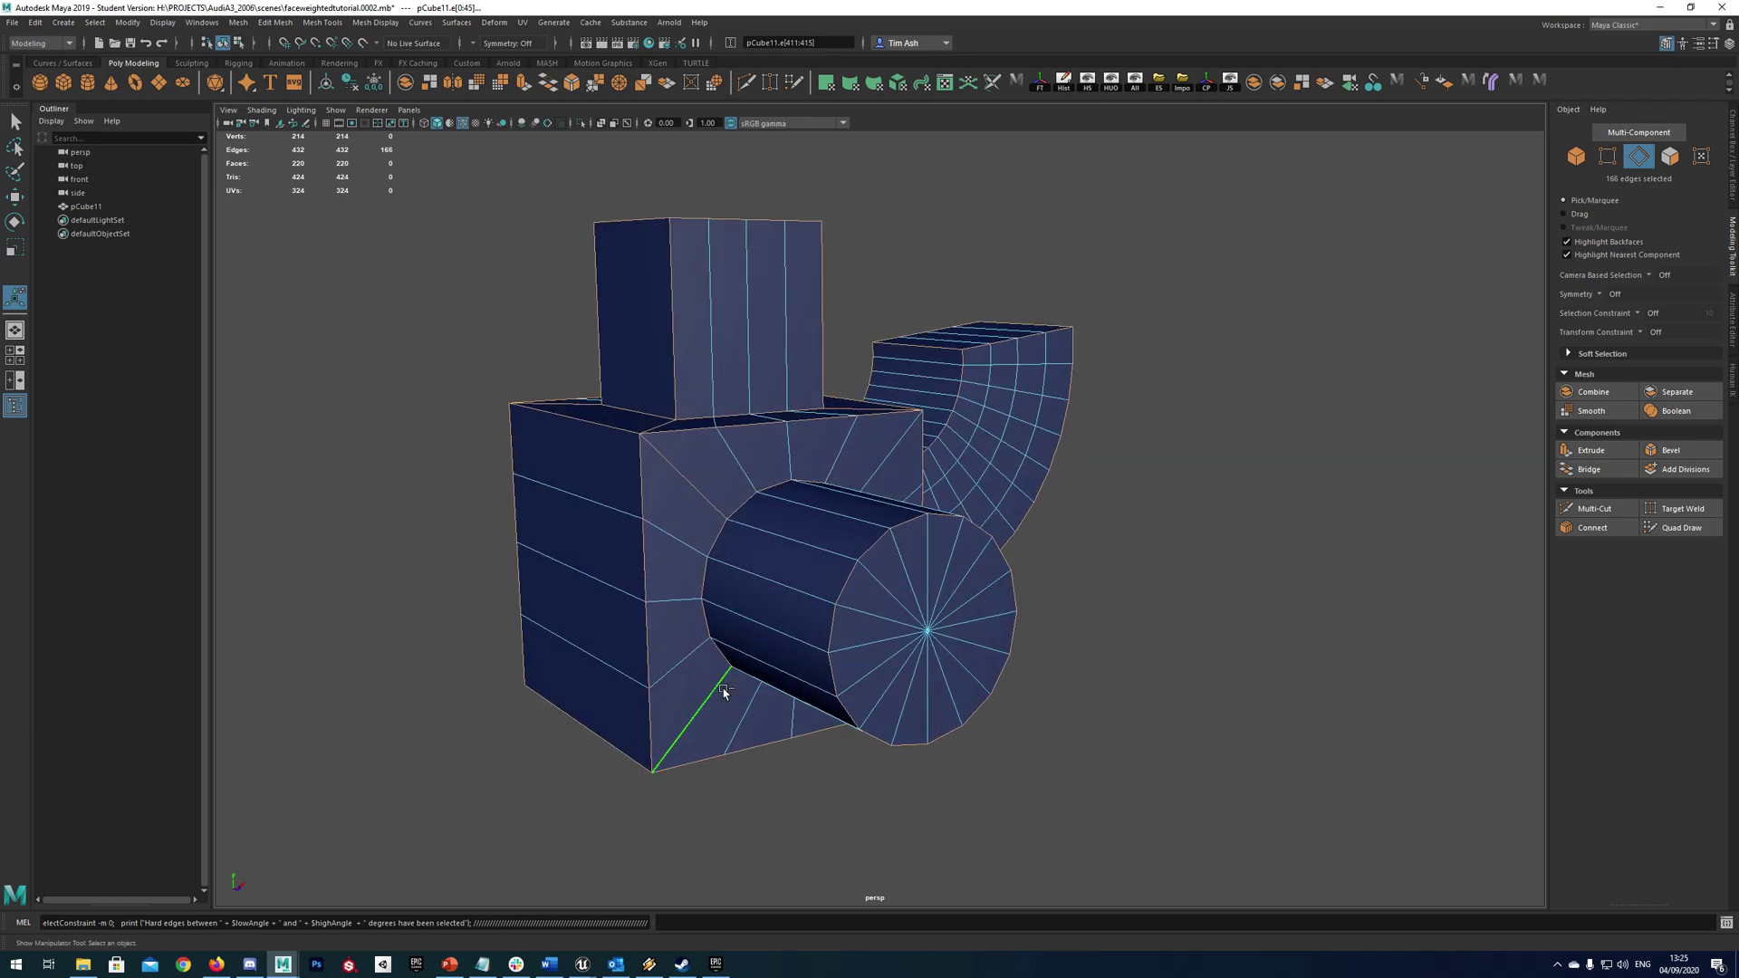
ctrl+click(694, 501)
alt+drag(694, 501, 969, 466)
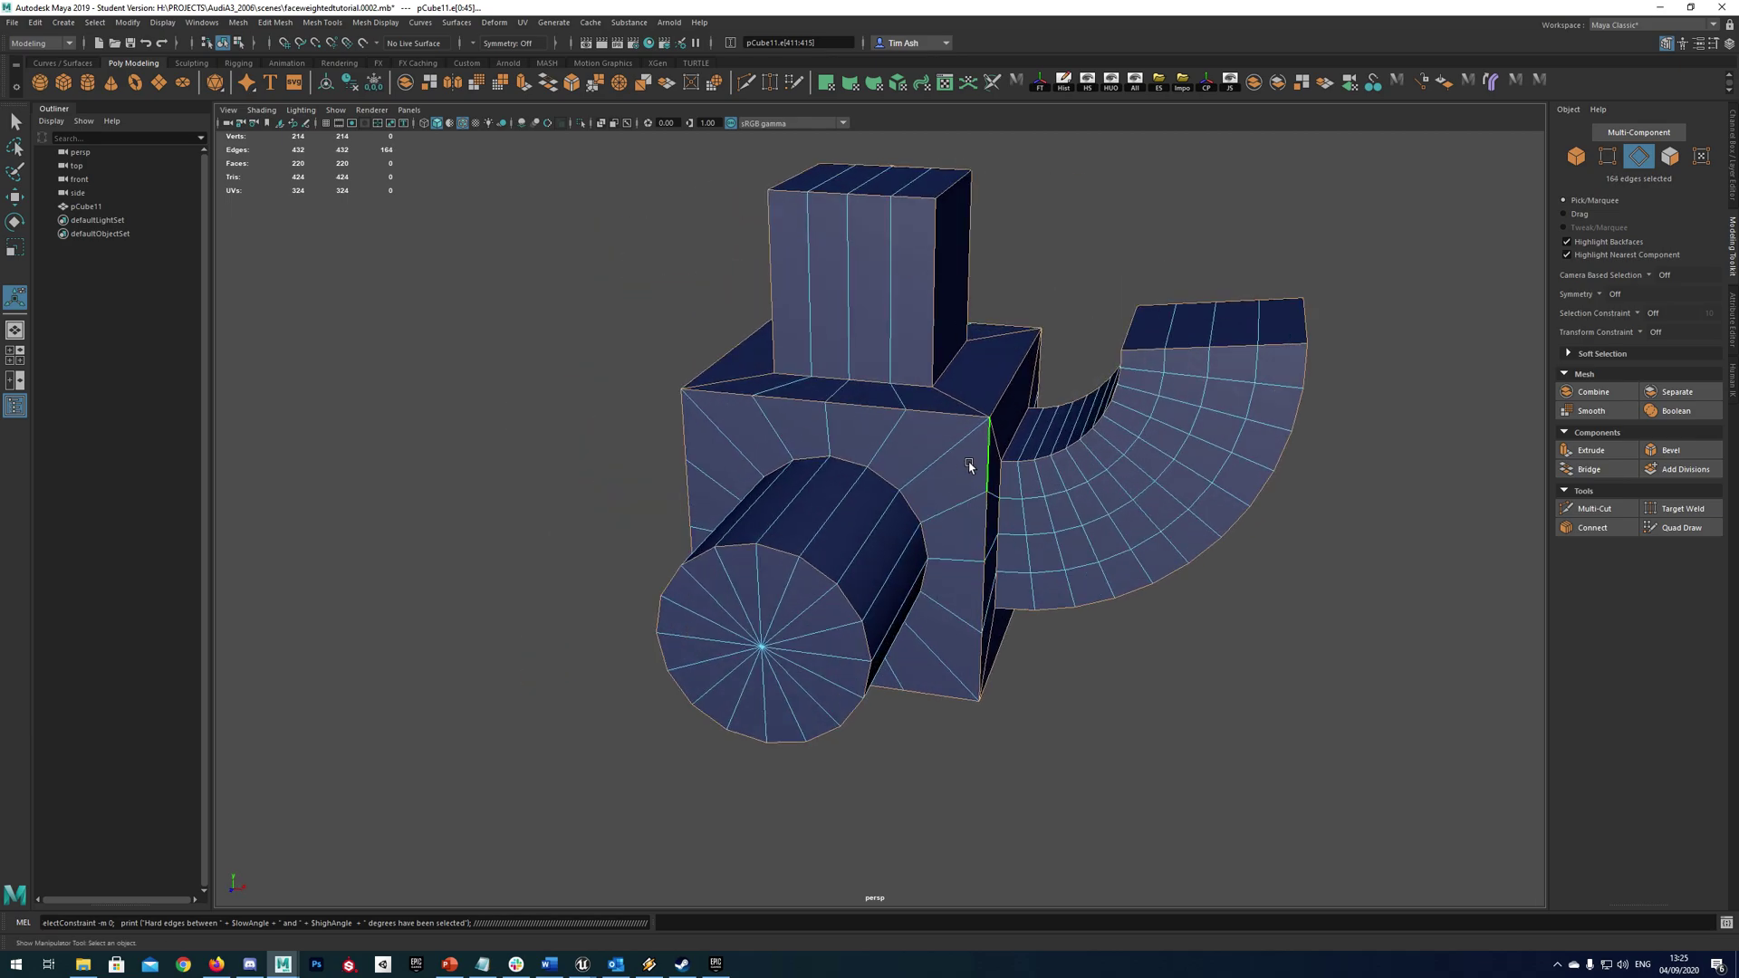
- Test the bevel on the corrected edge selection, inspect it around the mesh, and undo it
shift+right_drag(1032, 425, 1028, 427)
alt+drag(1024, 435, 788, 562)
alt+middle_drag(787, 562, 894, 537)
alt+drag(894, 538, 1041, 550)
key(ctrl+z)
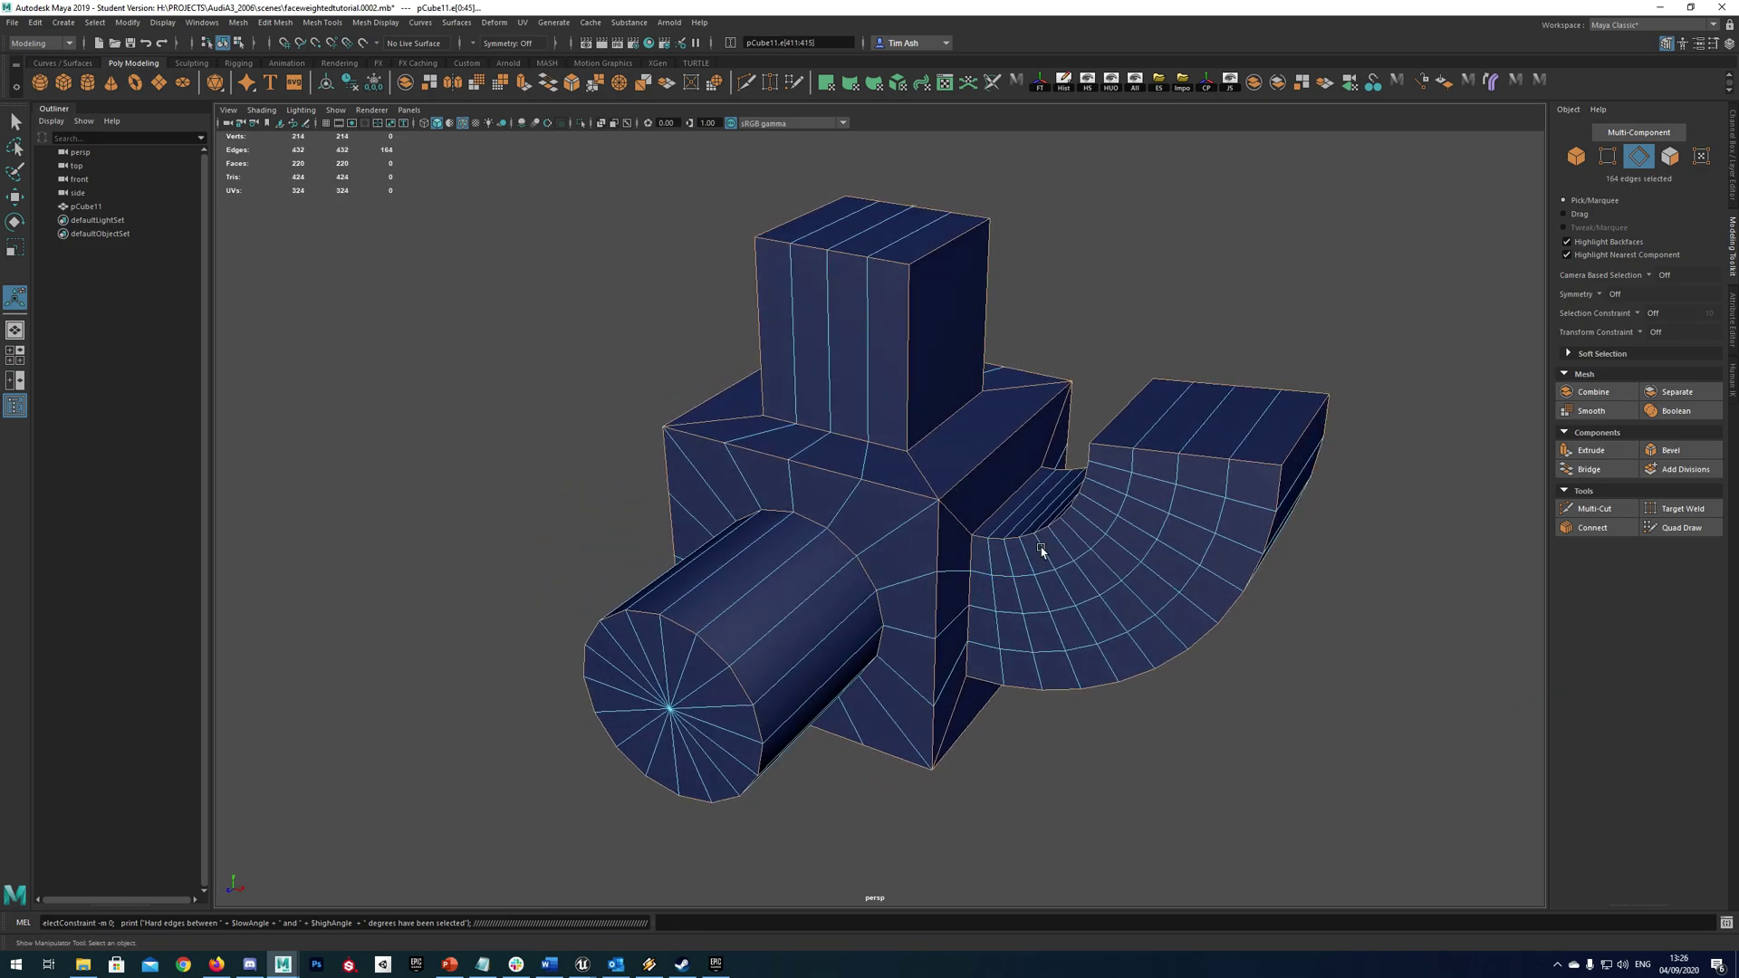
- Bevel the selected edges with a fraction of 0.3 and set the mitering to None
shift+right_drag(987, 453, 1029, 450)
click(475, 290)
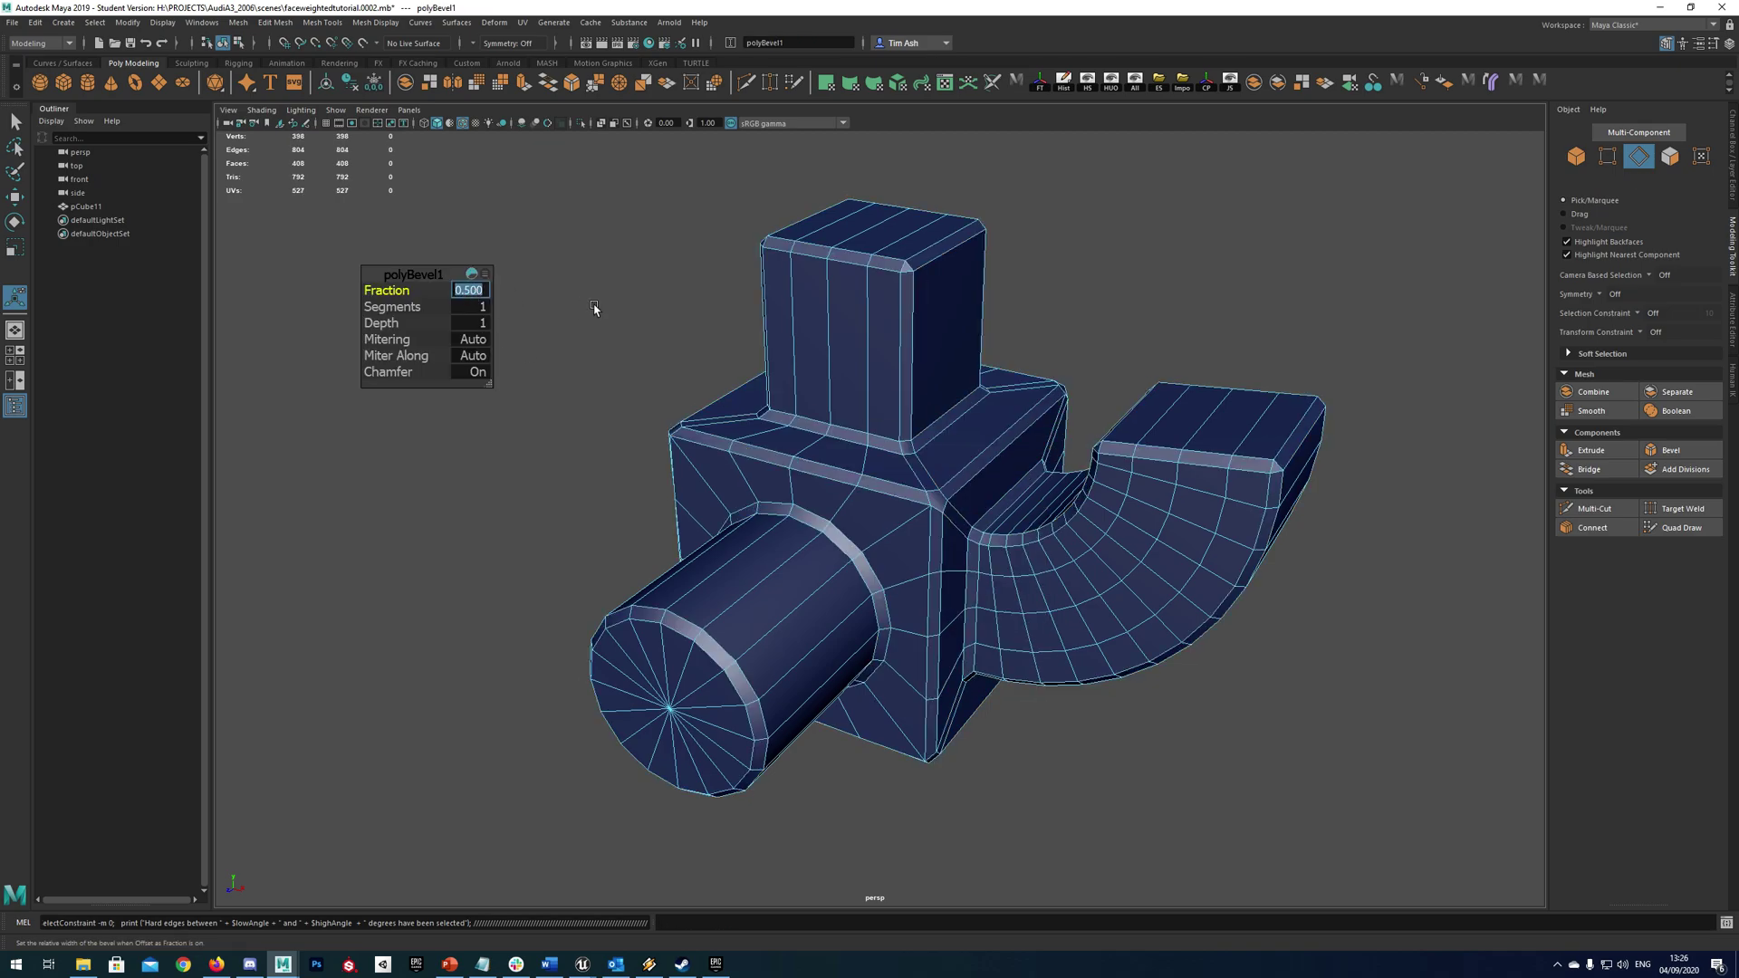
key(Return)
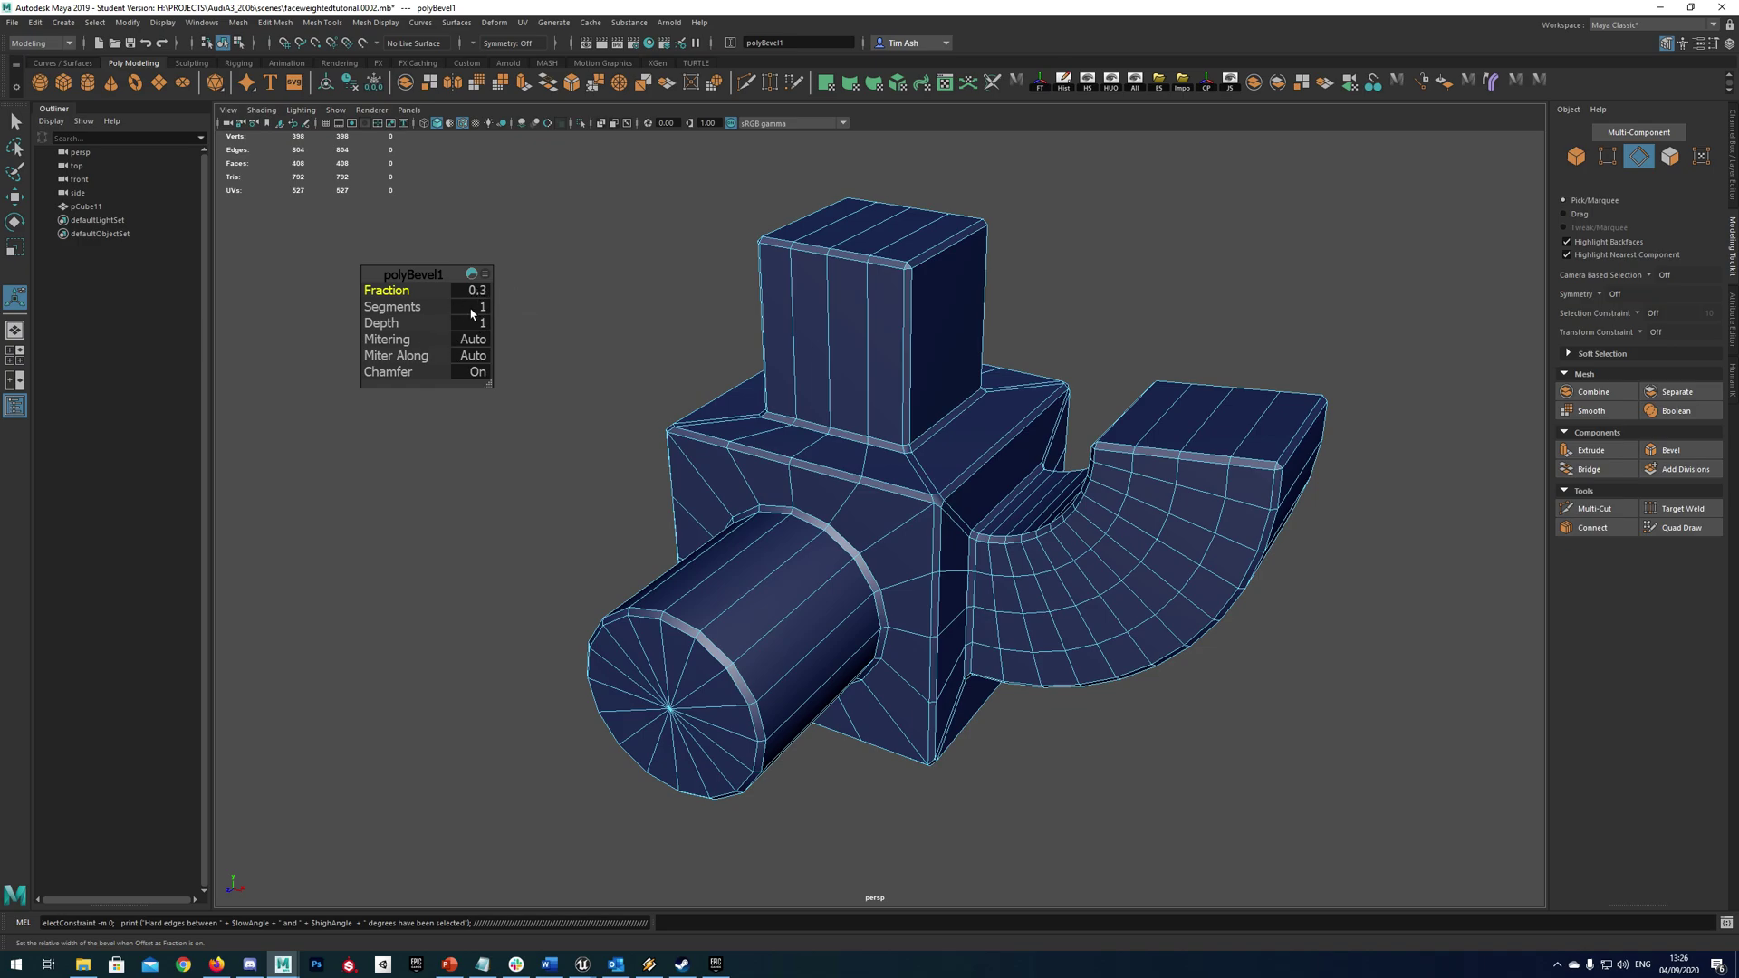
drag(396, 340, 780, 326)
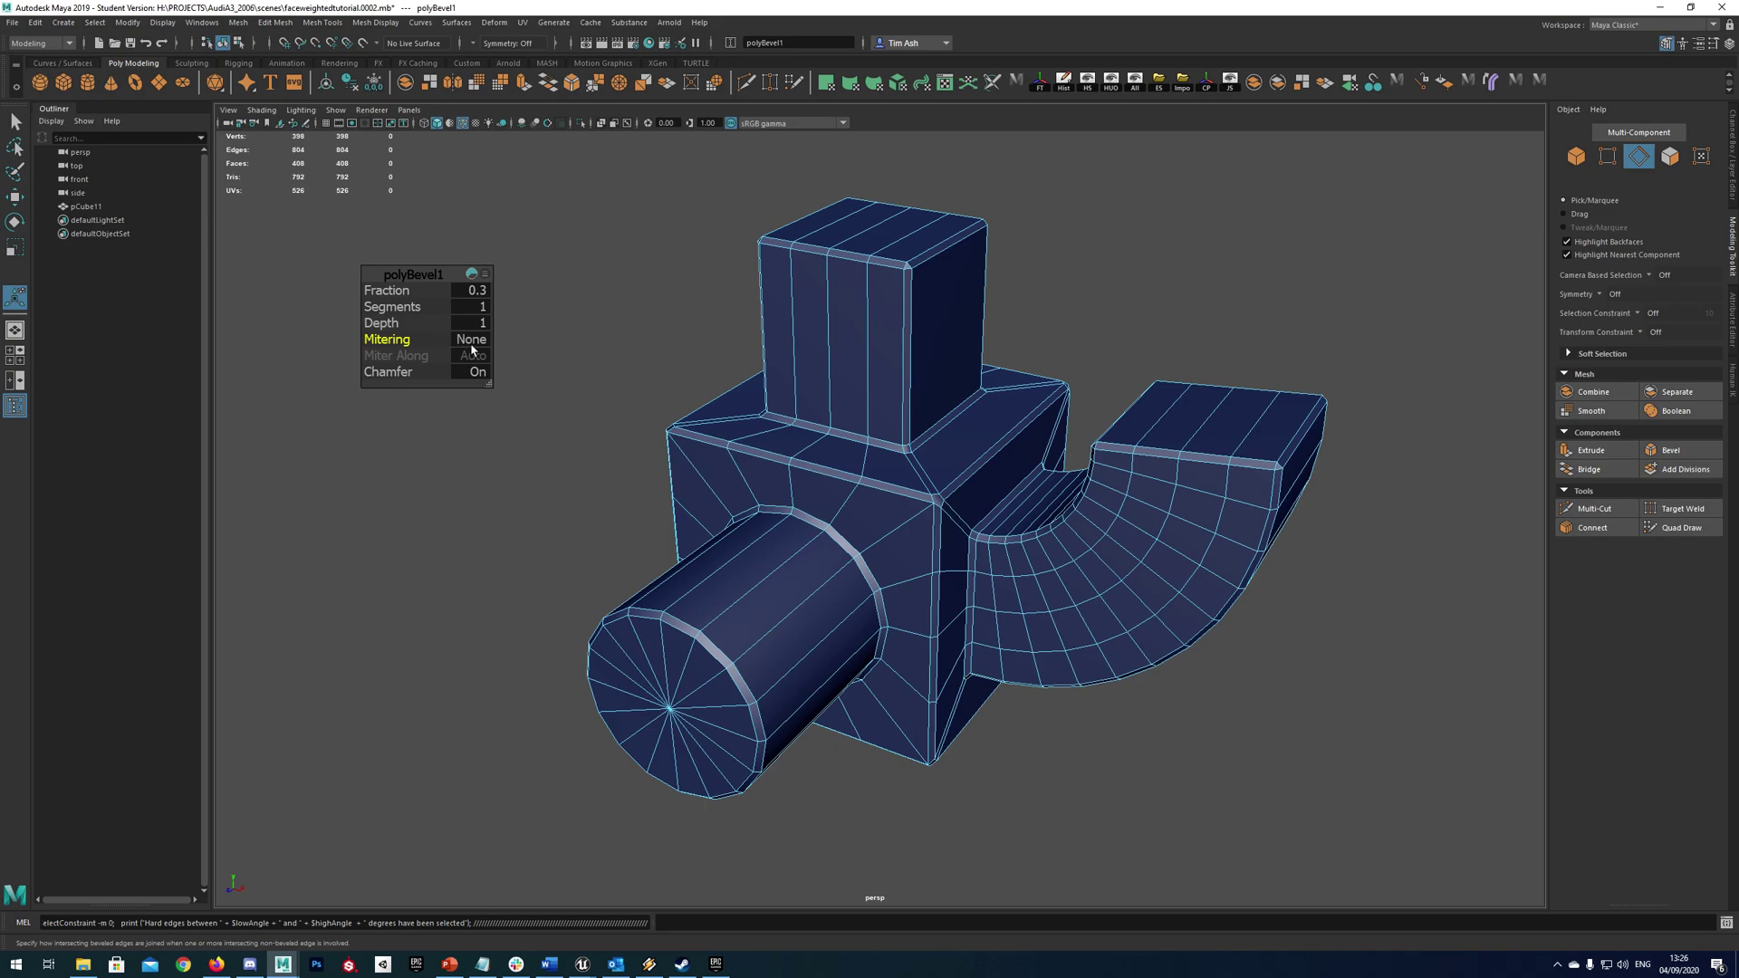
click(486, 276)
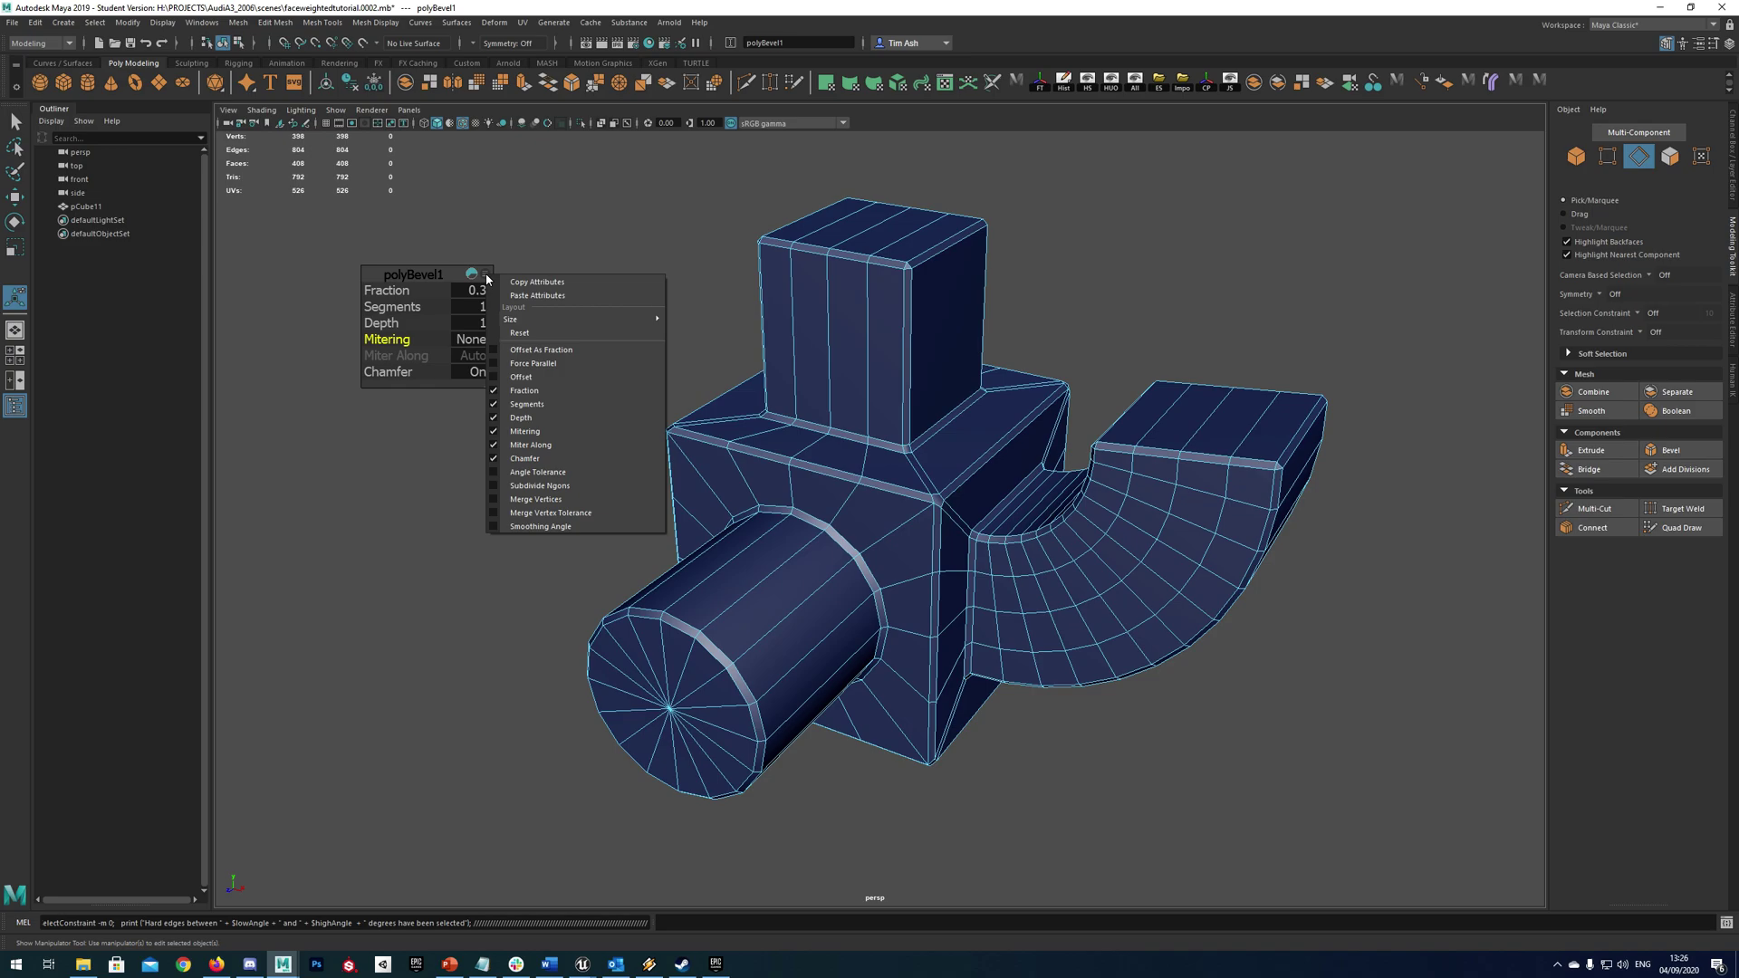
click(485, 277)
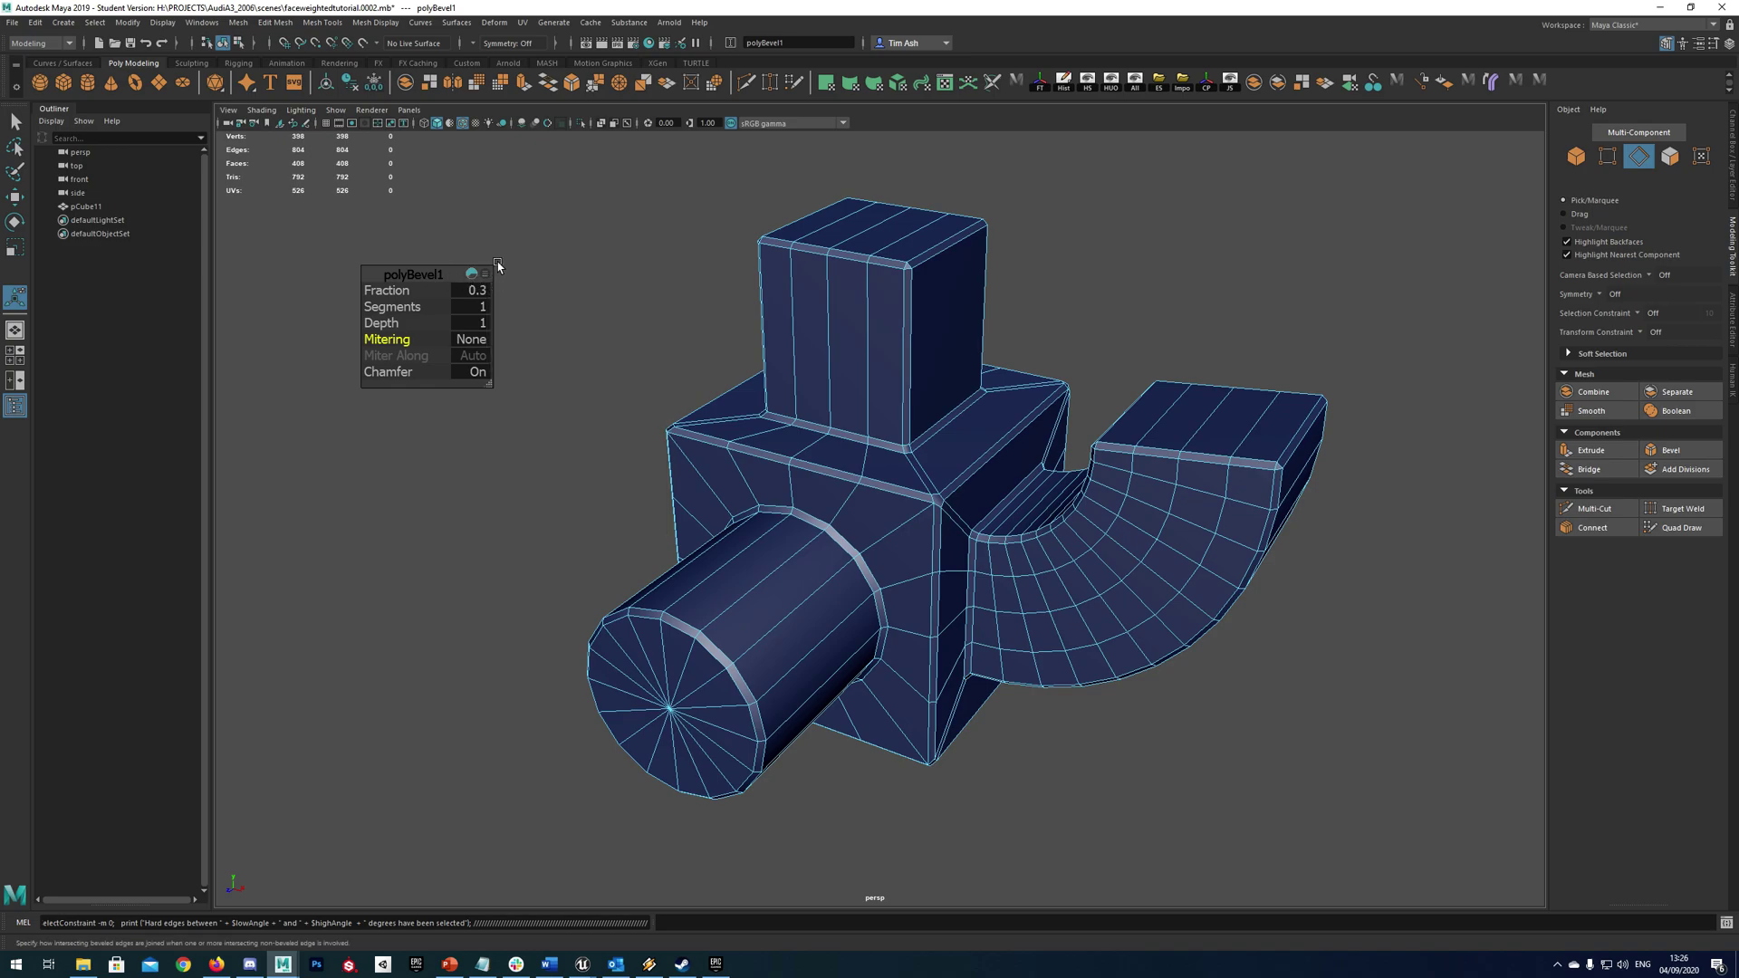
- Undo the bevel together with its fraction and mitering changes
alt+drag(939, 388, 920, 380)
key(w)
key(ctrl+z)
key(ctrl+z)
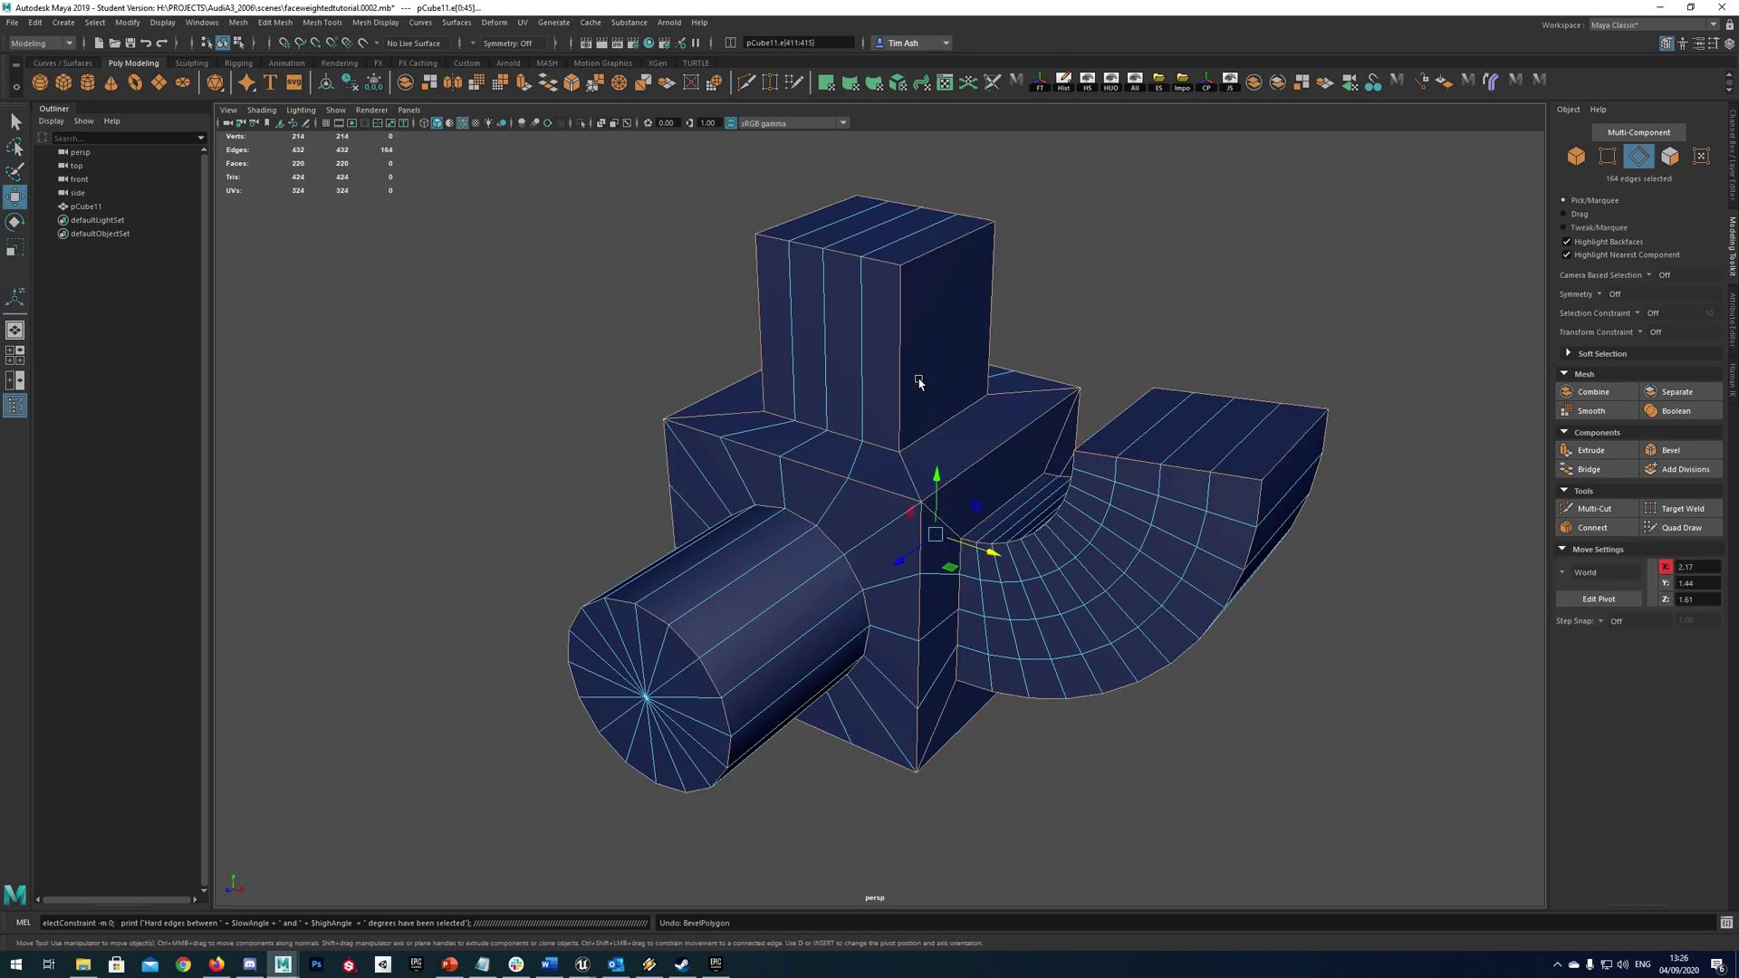
- Set the default mitering in the Bevel options to None, save the settings, and close the options
click(241, 23)
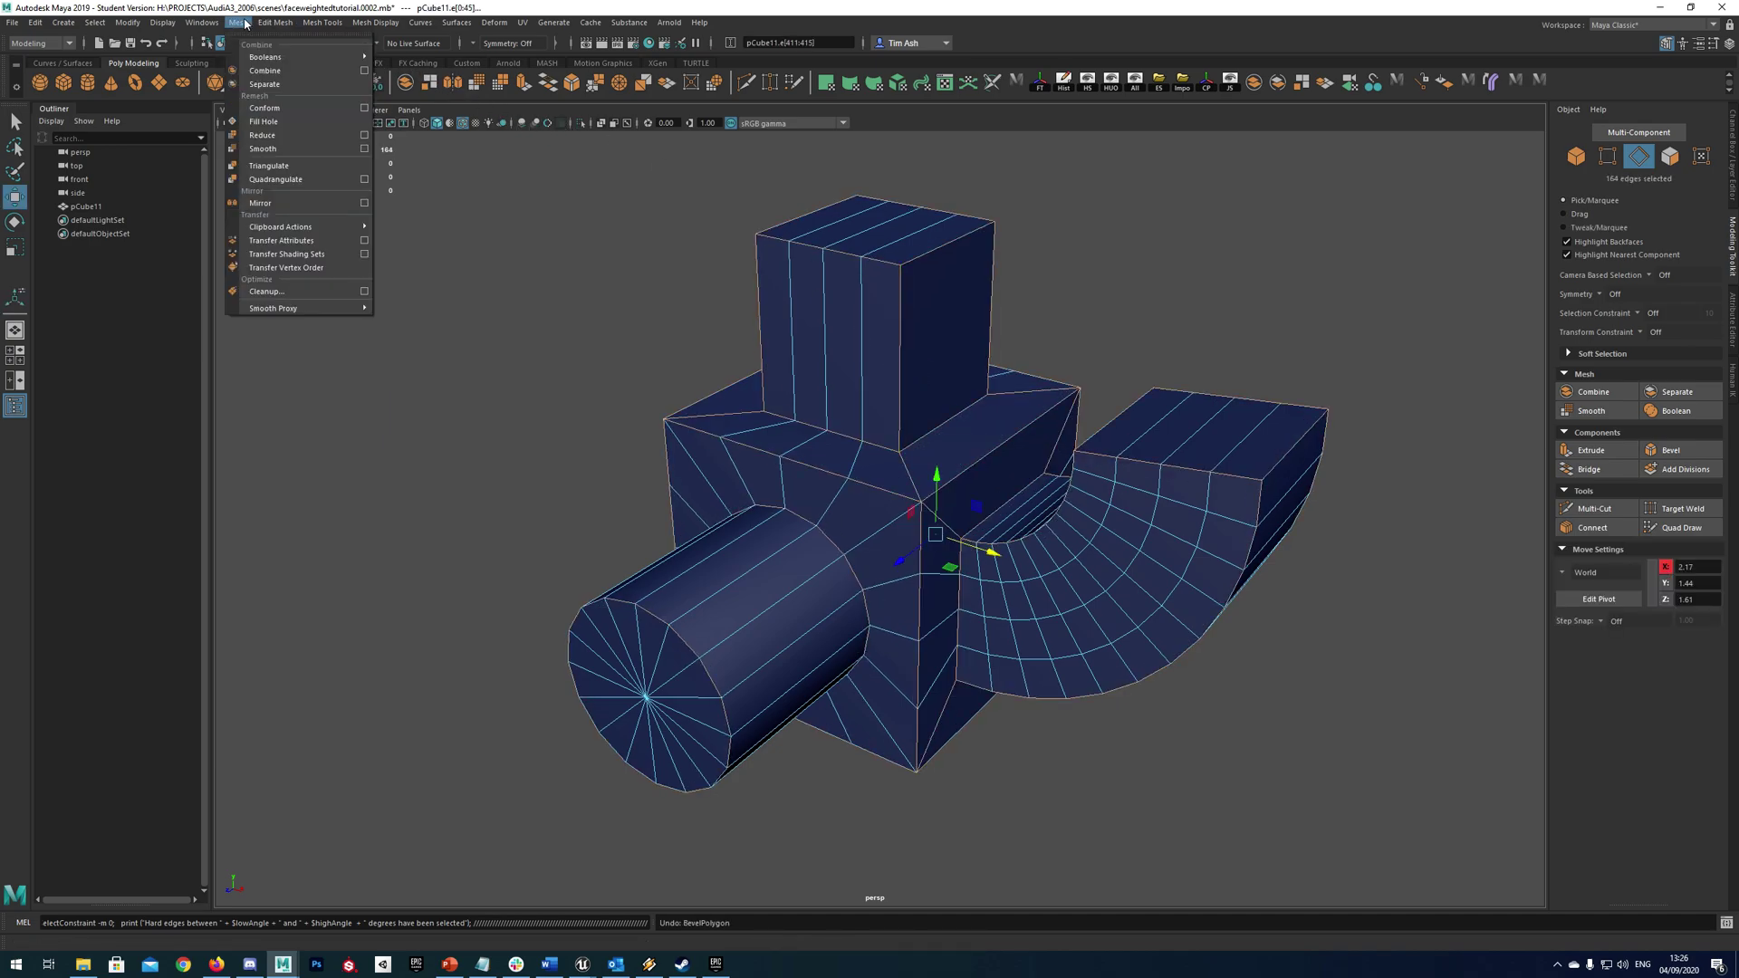
mouse_move(265, 25)
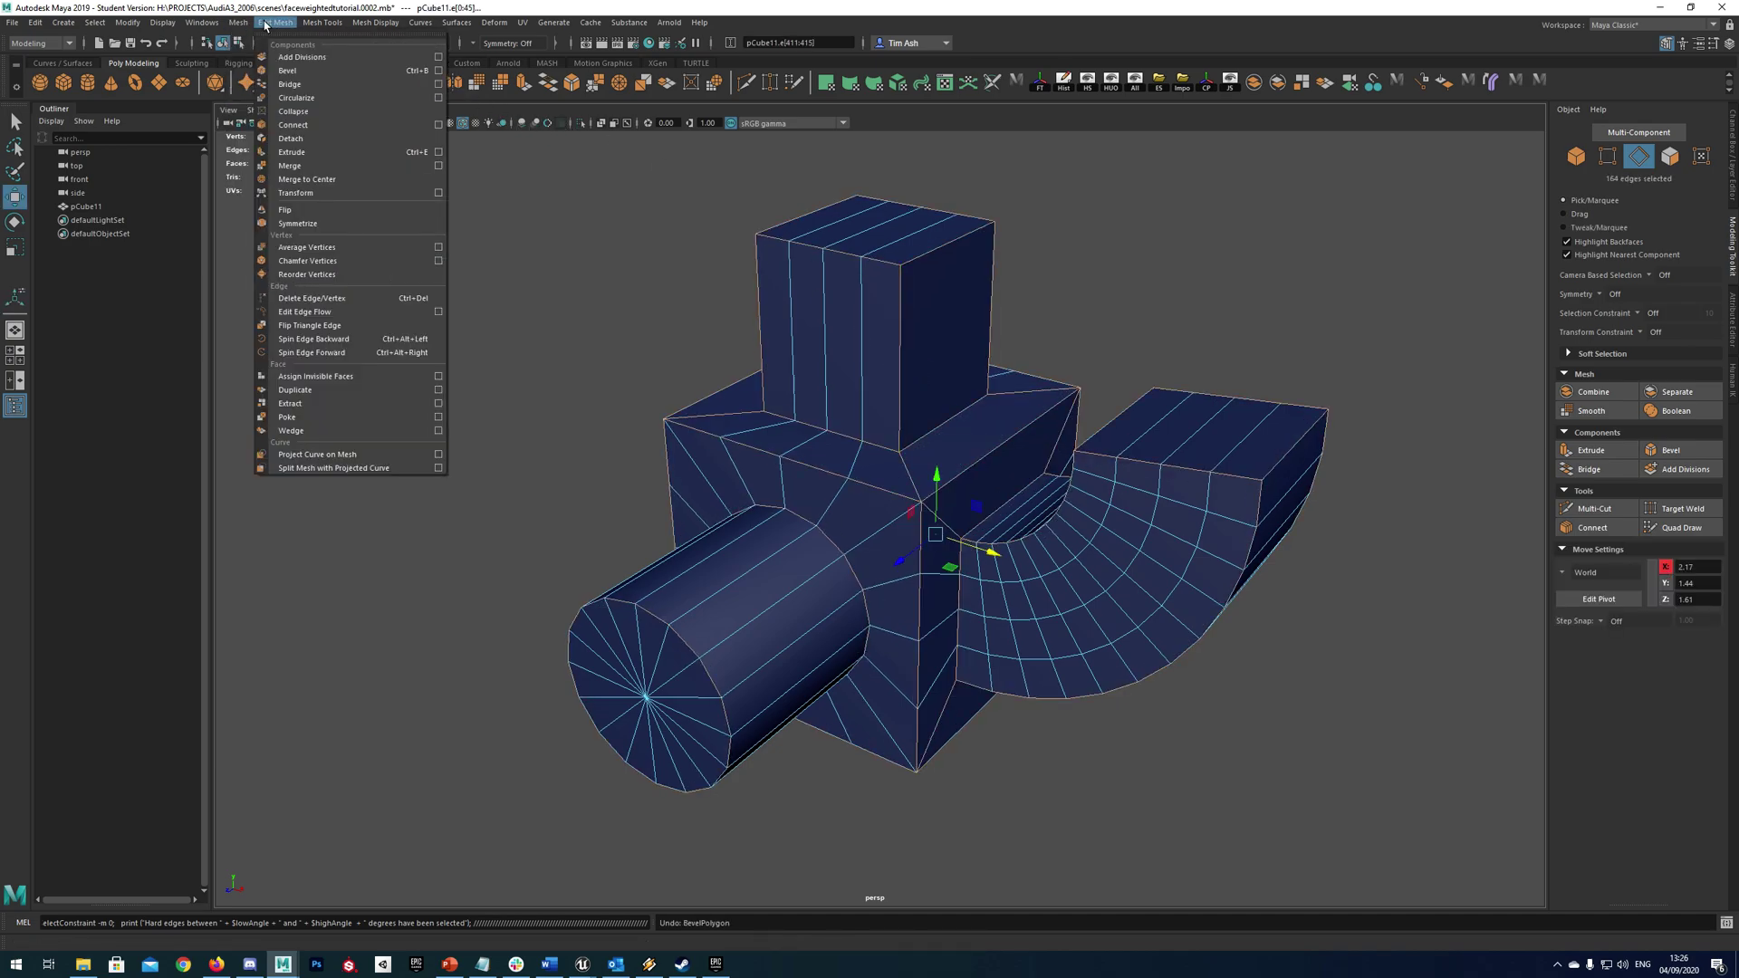
click(438, 70)
drag(331, 183, 440, 204)
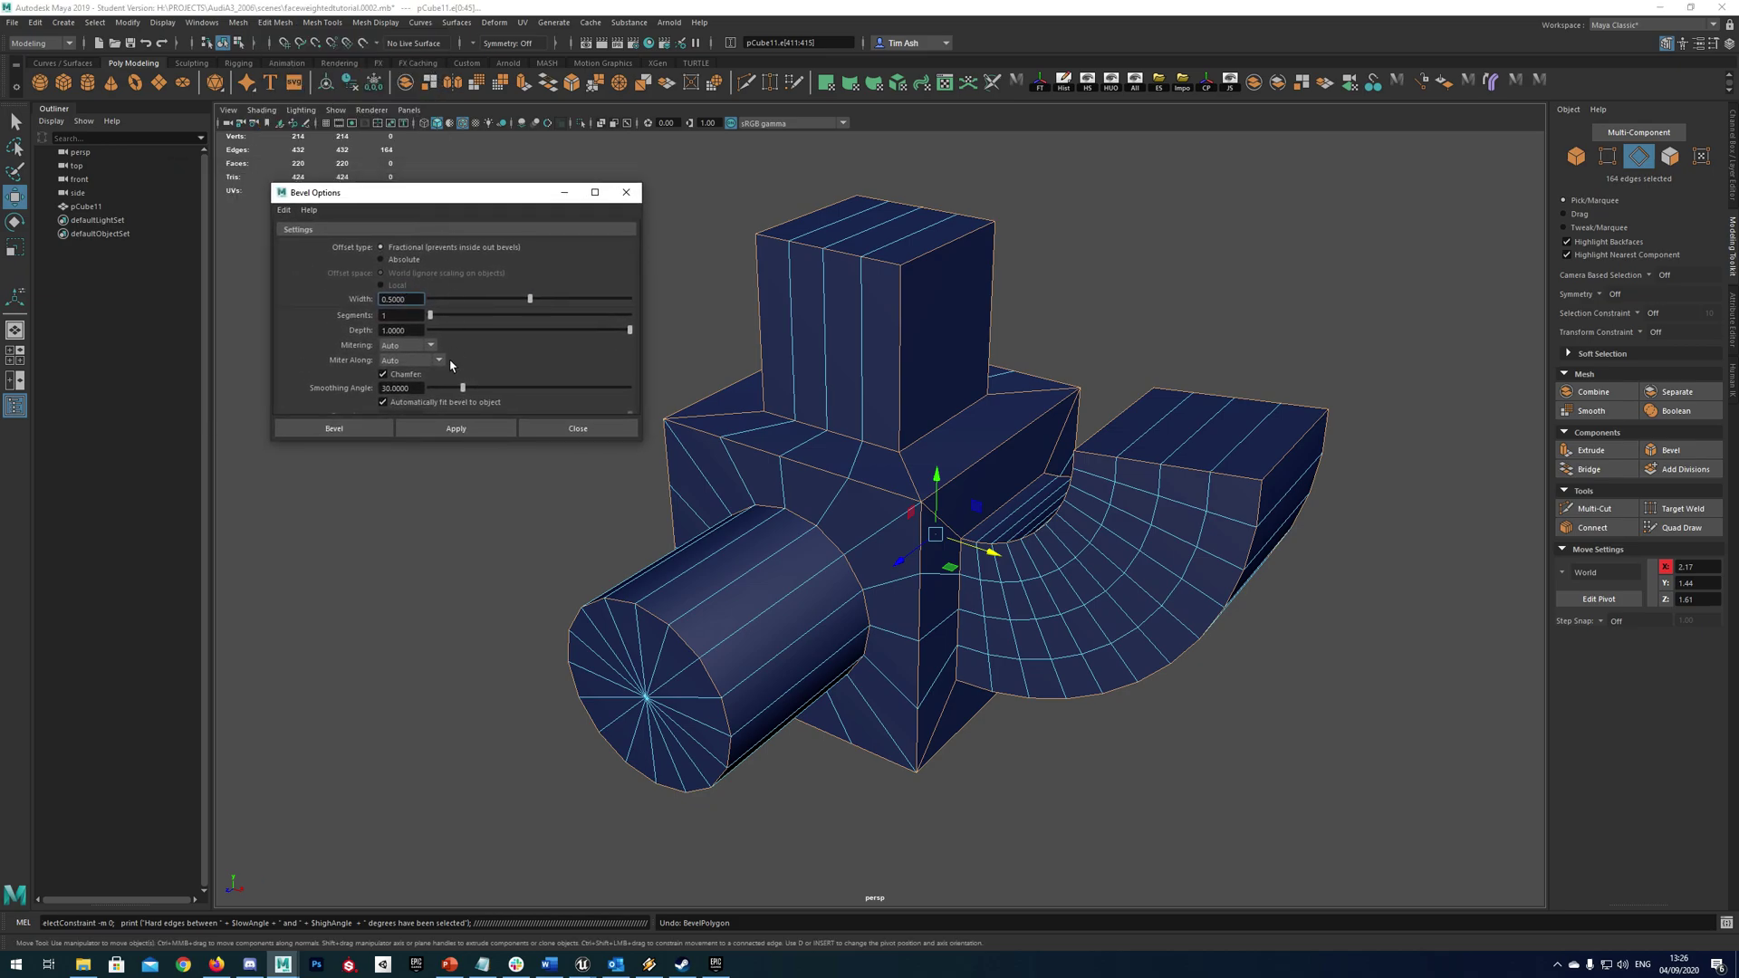
click(429, 343)
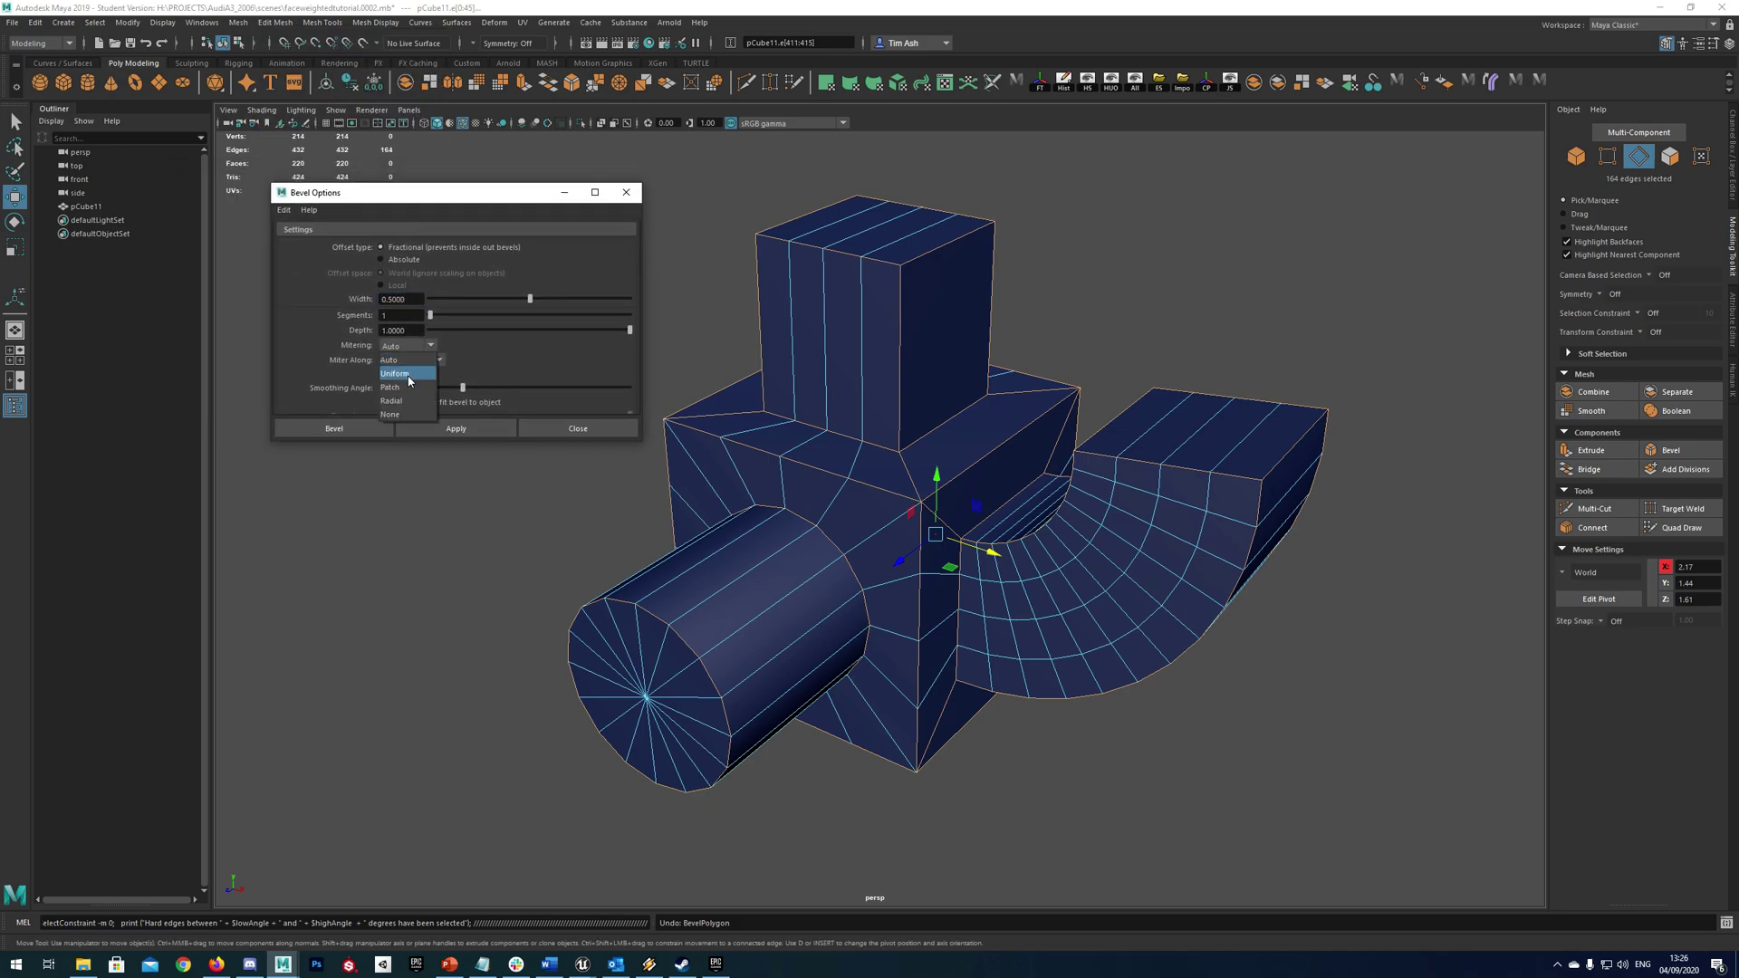
click(403, 416)
click(283, 210)
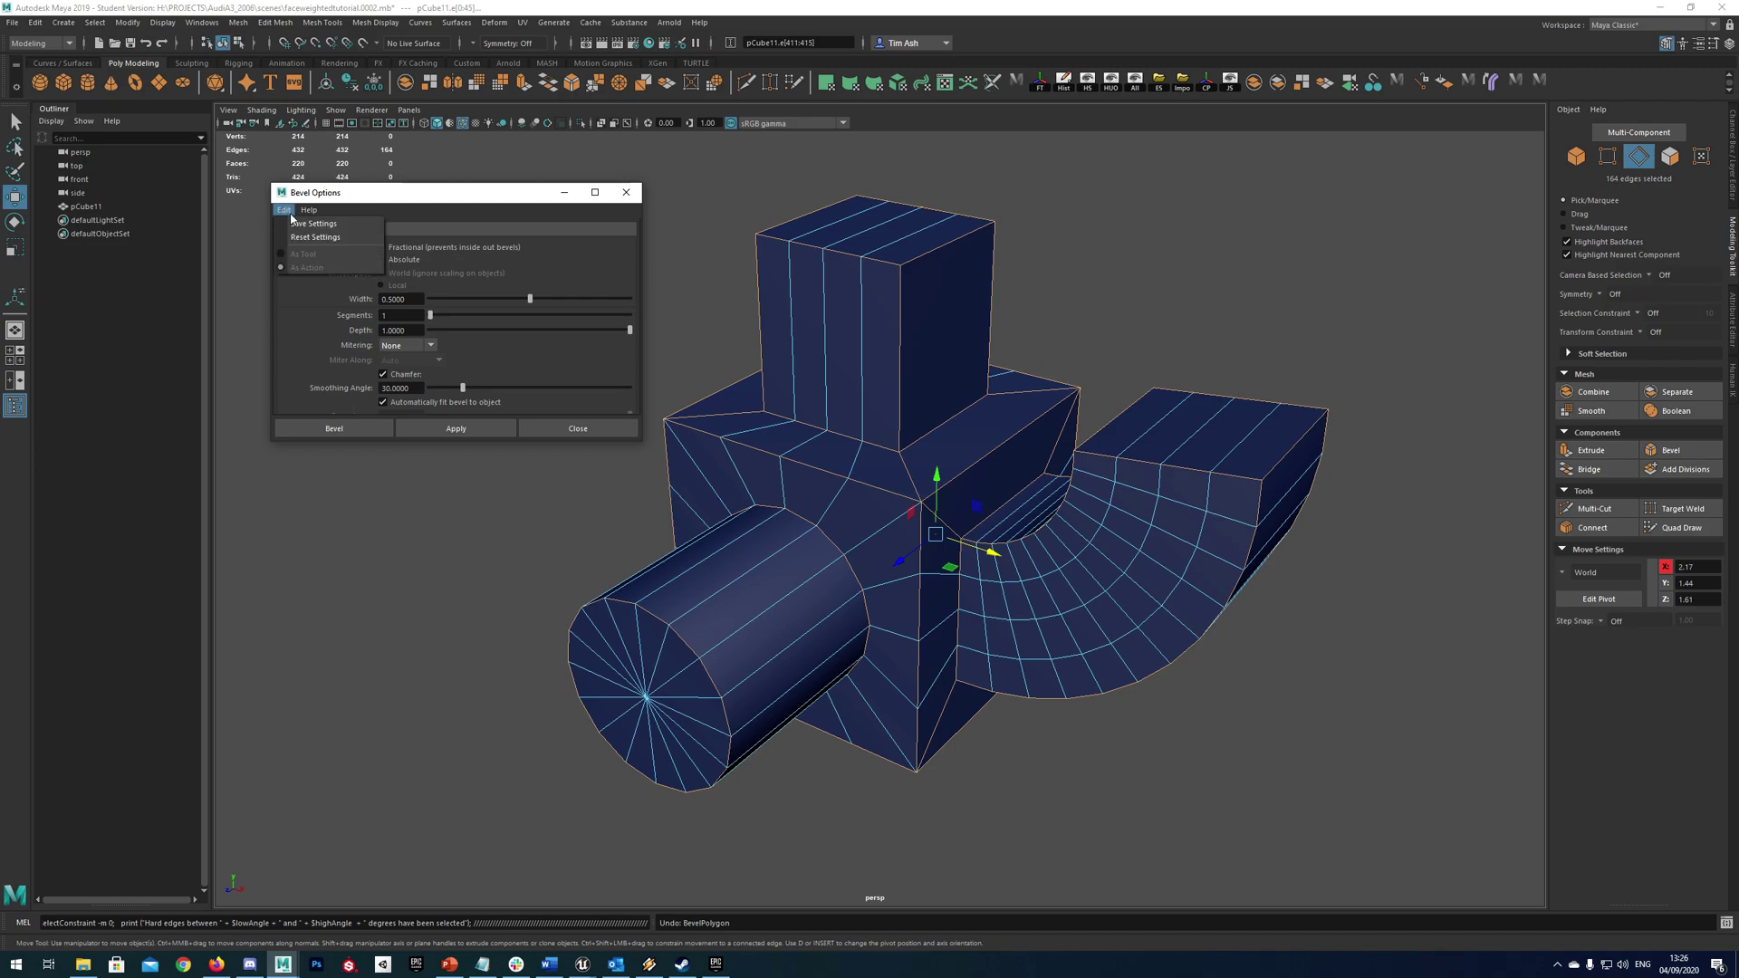
click(305, 223)
click(603, 425)
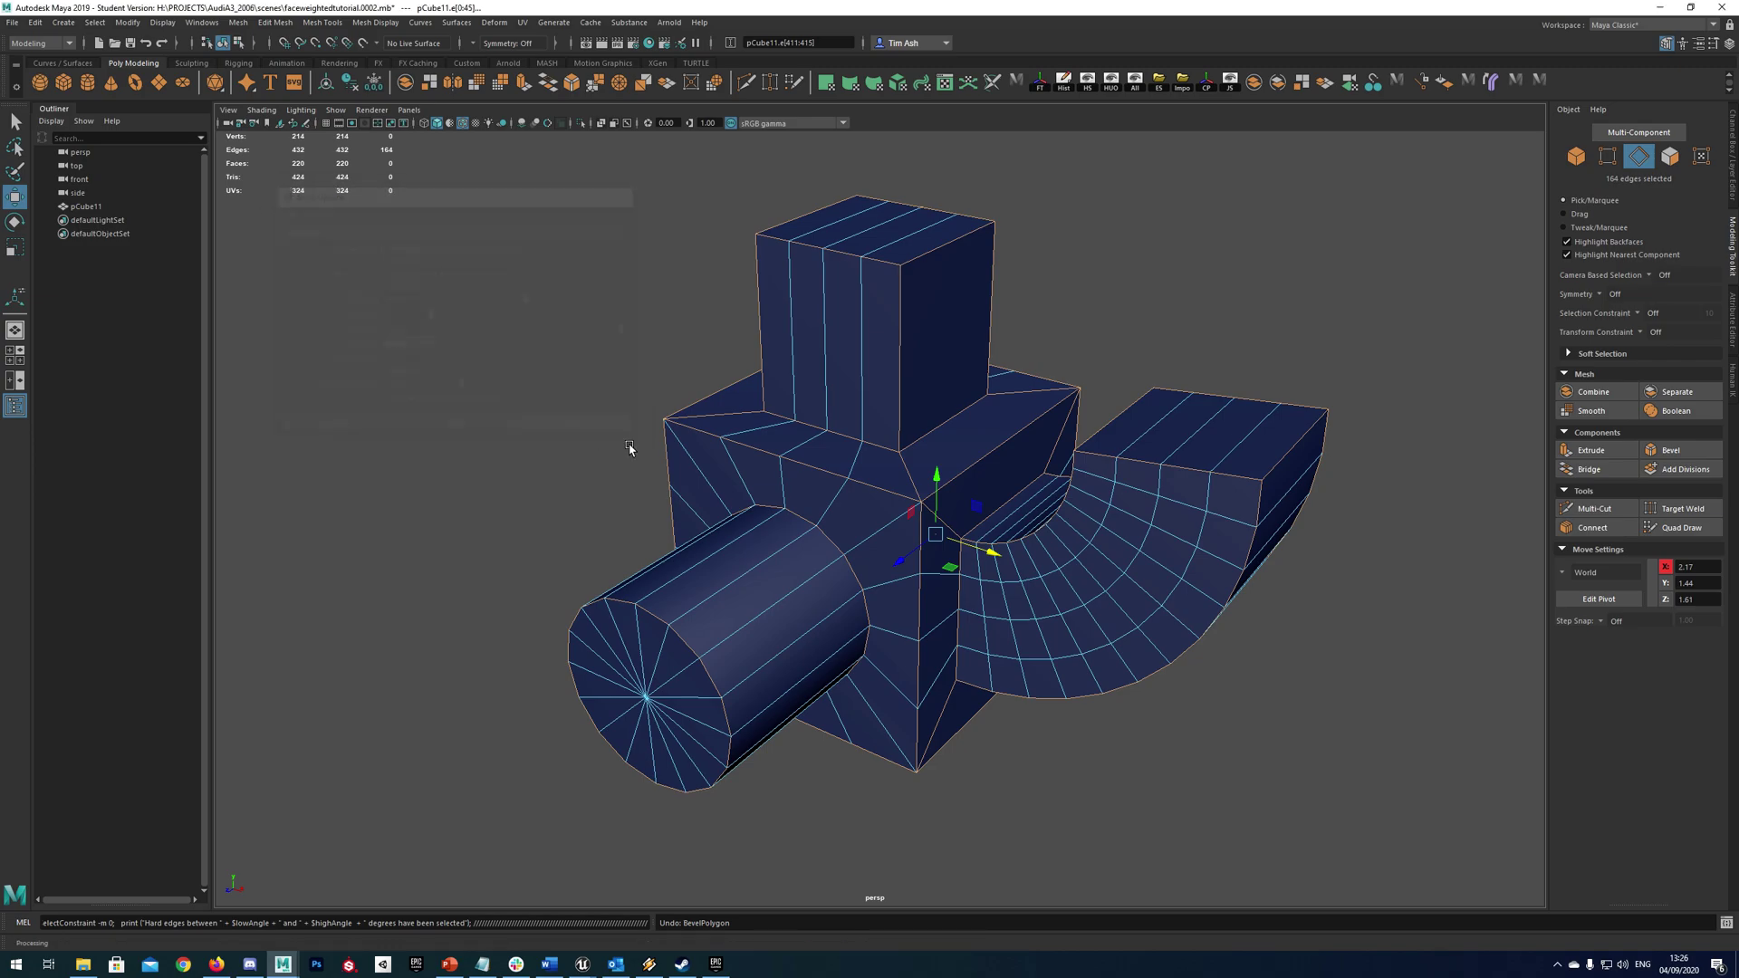
- Bevel the selected edges and set the bevel fraction to 0.3
alt+drag(892, 481, 874, 483)
shift+right_drag(861, 485, 930, 483)
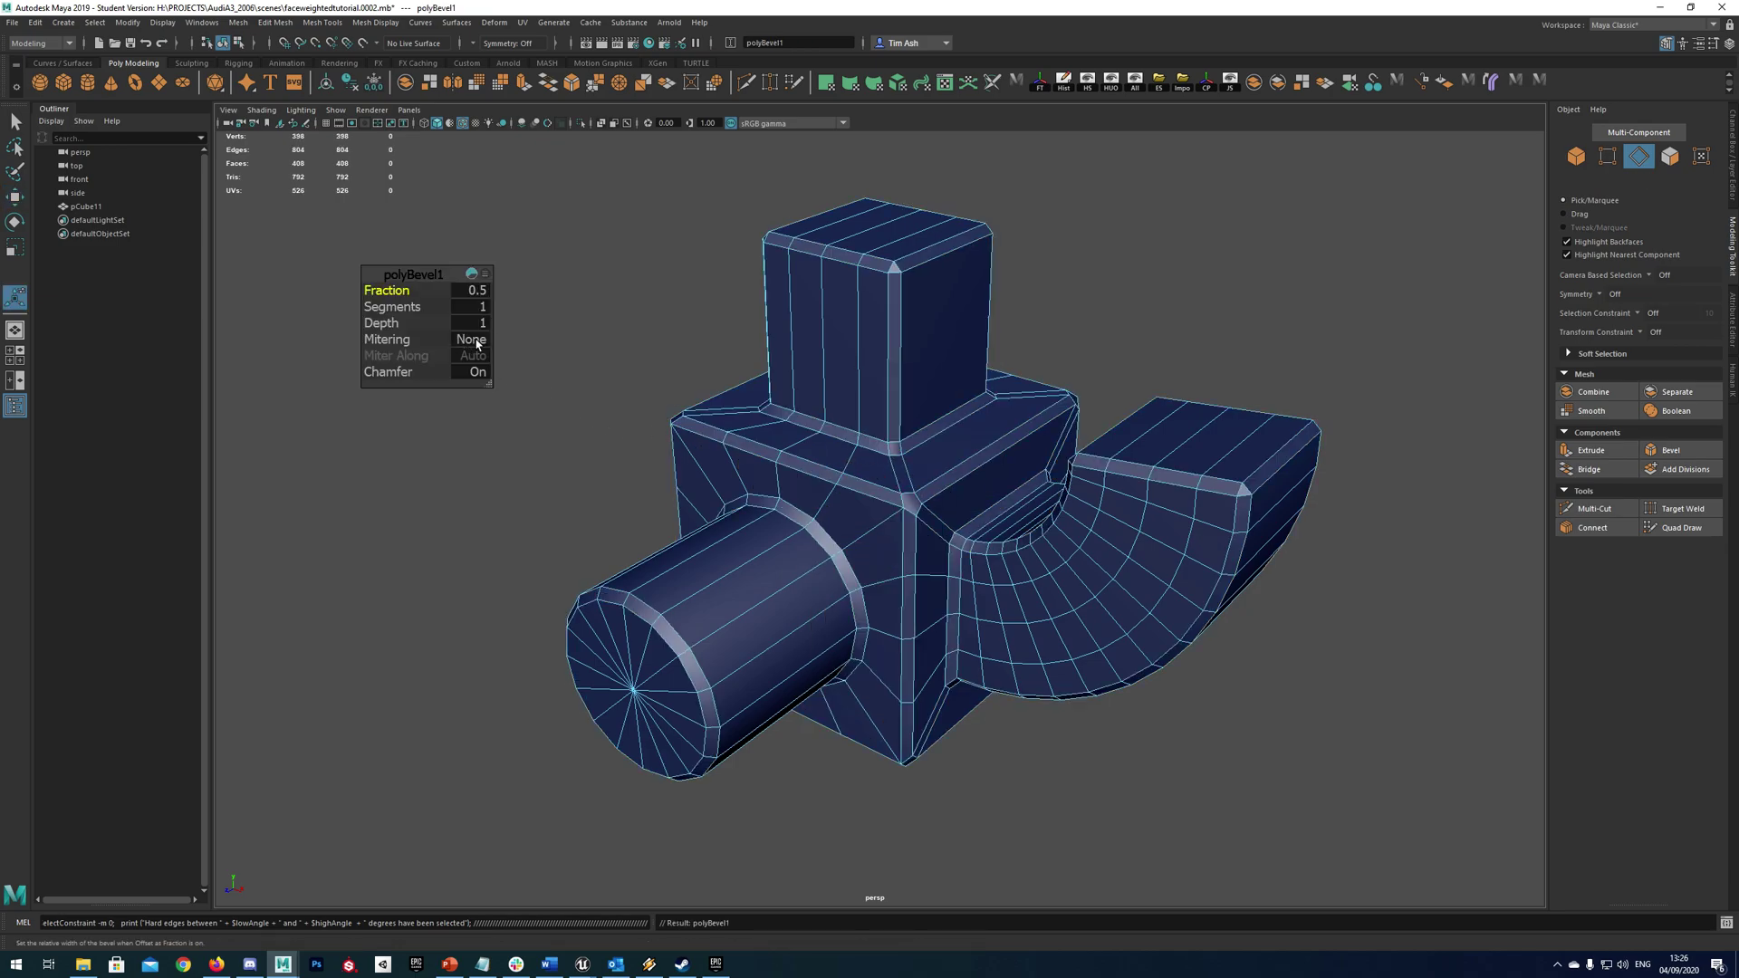
click(478, 291)
text(0.3)
key(Return)
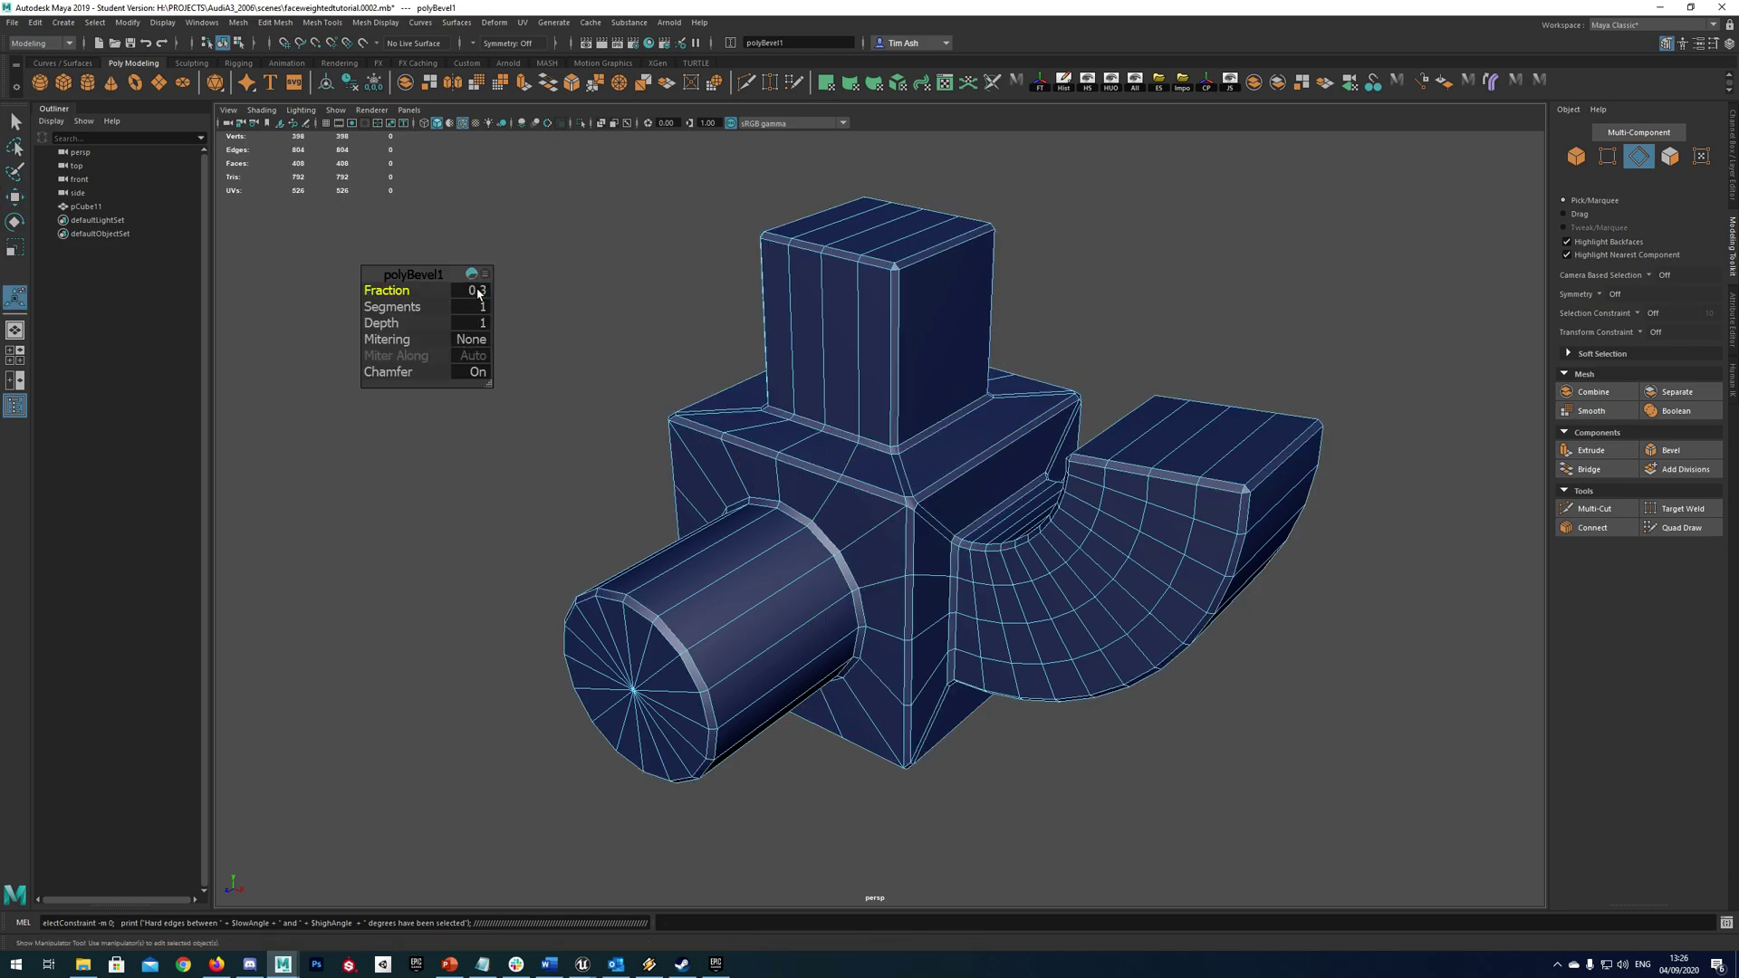
- Leave the bevel settings and return the bevelled mesh to object mode
alt+drag(827, 416, 919, 403)
key(w)
right_drag(920, 403, 926, 366)
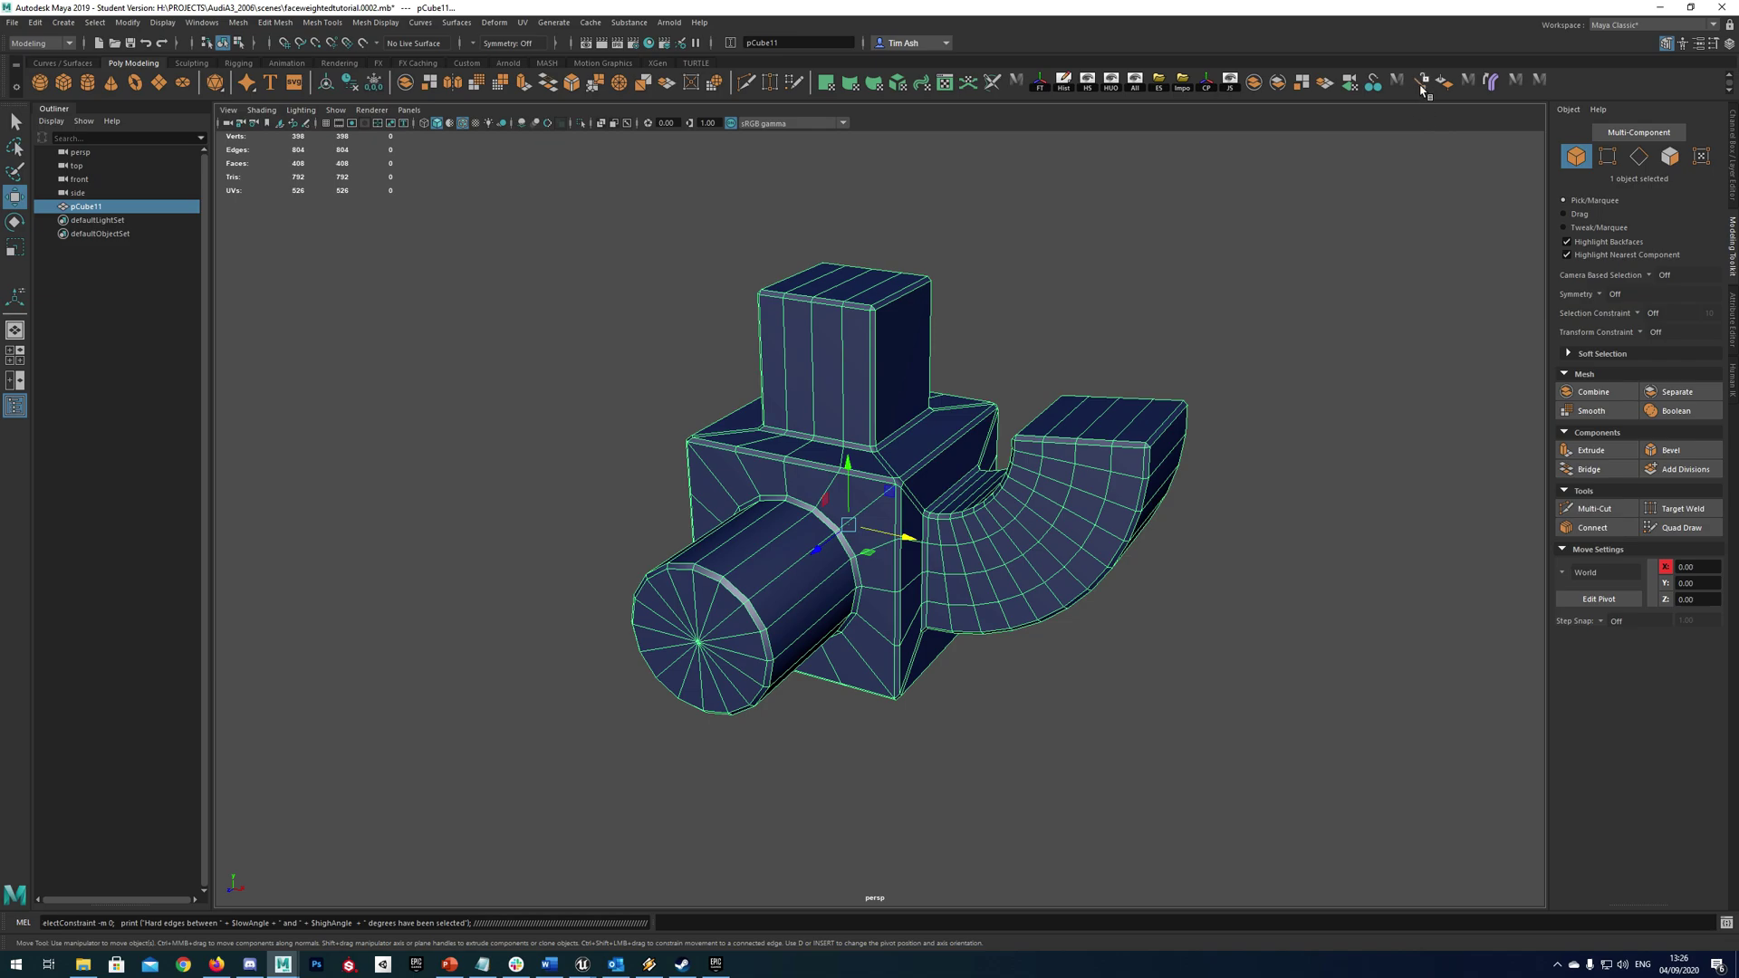
click(381, 23)
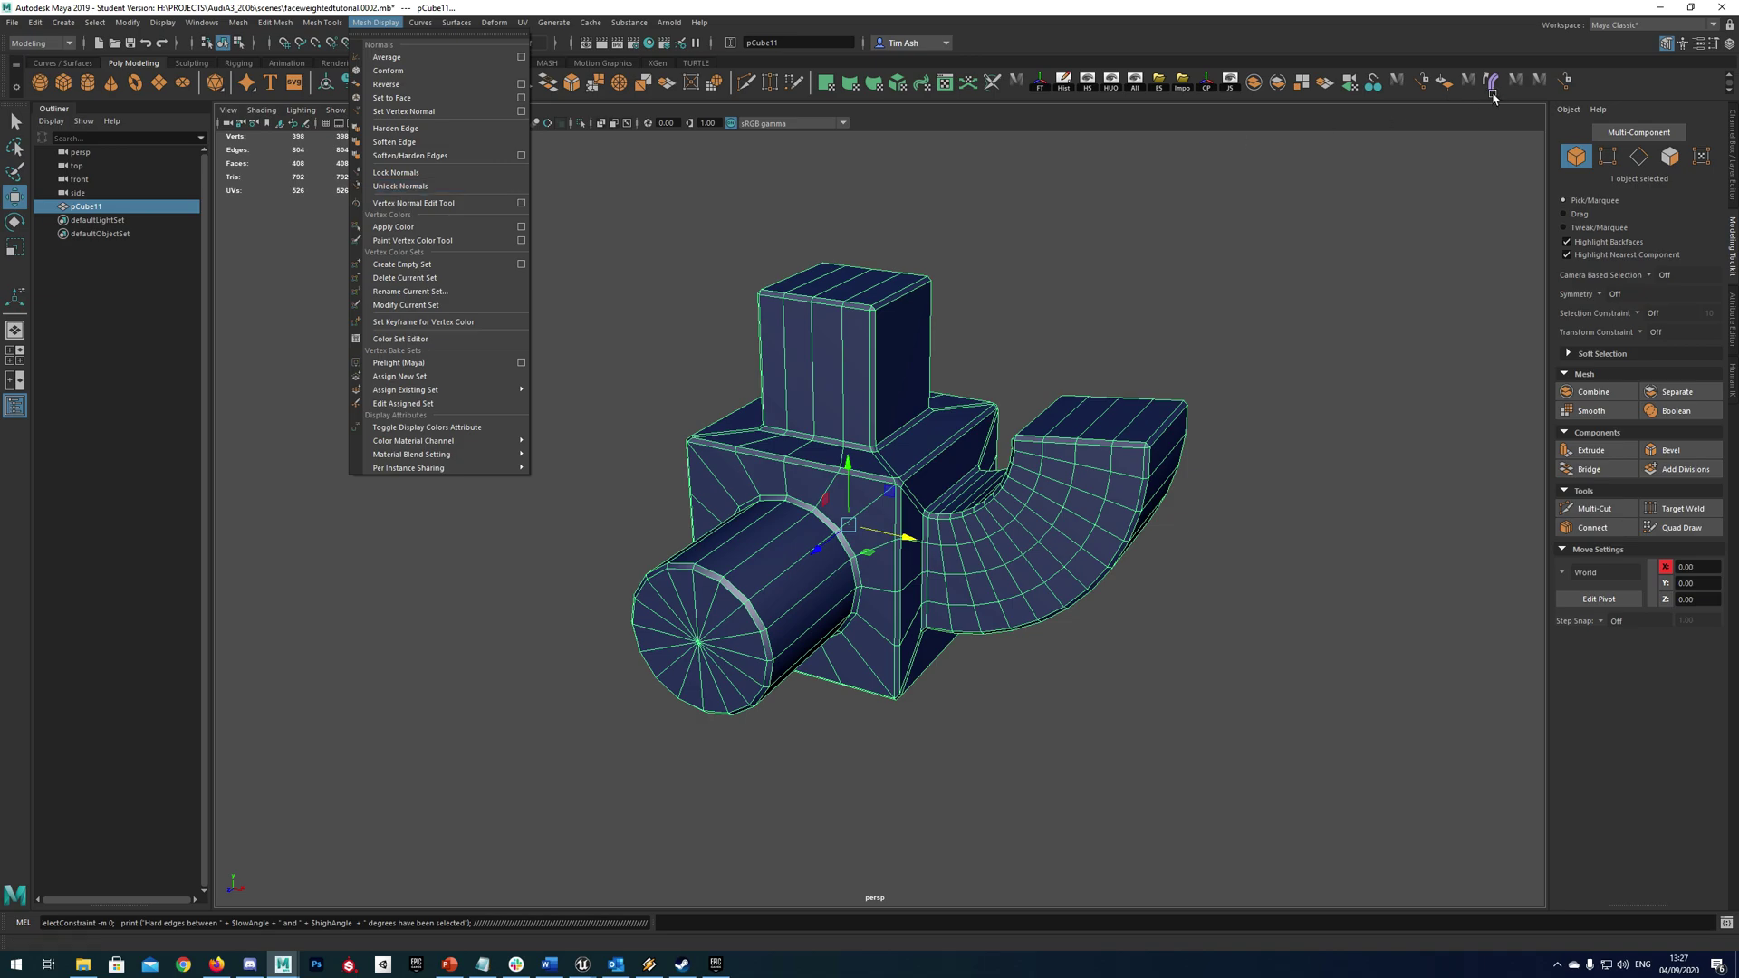
right_click(1565, 81)
right_click(1567, 83)
click(1591, 136)
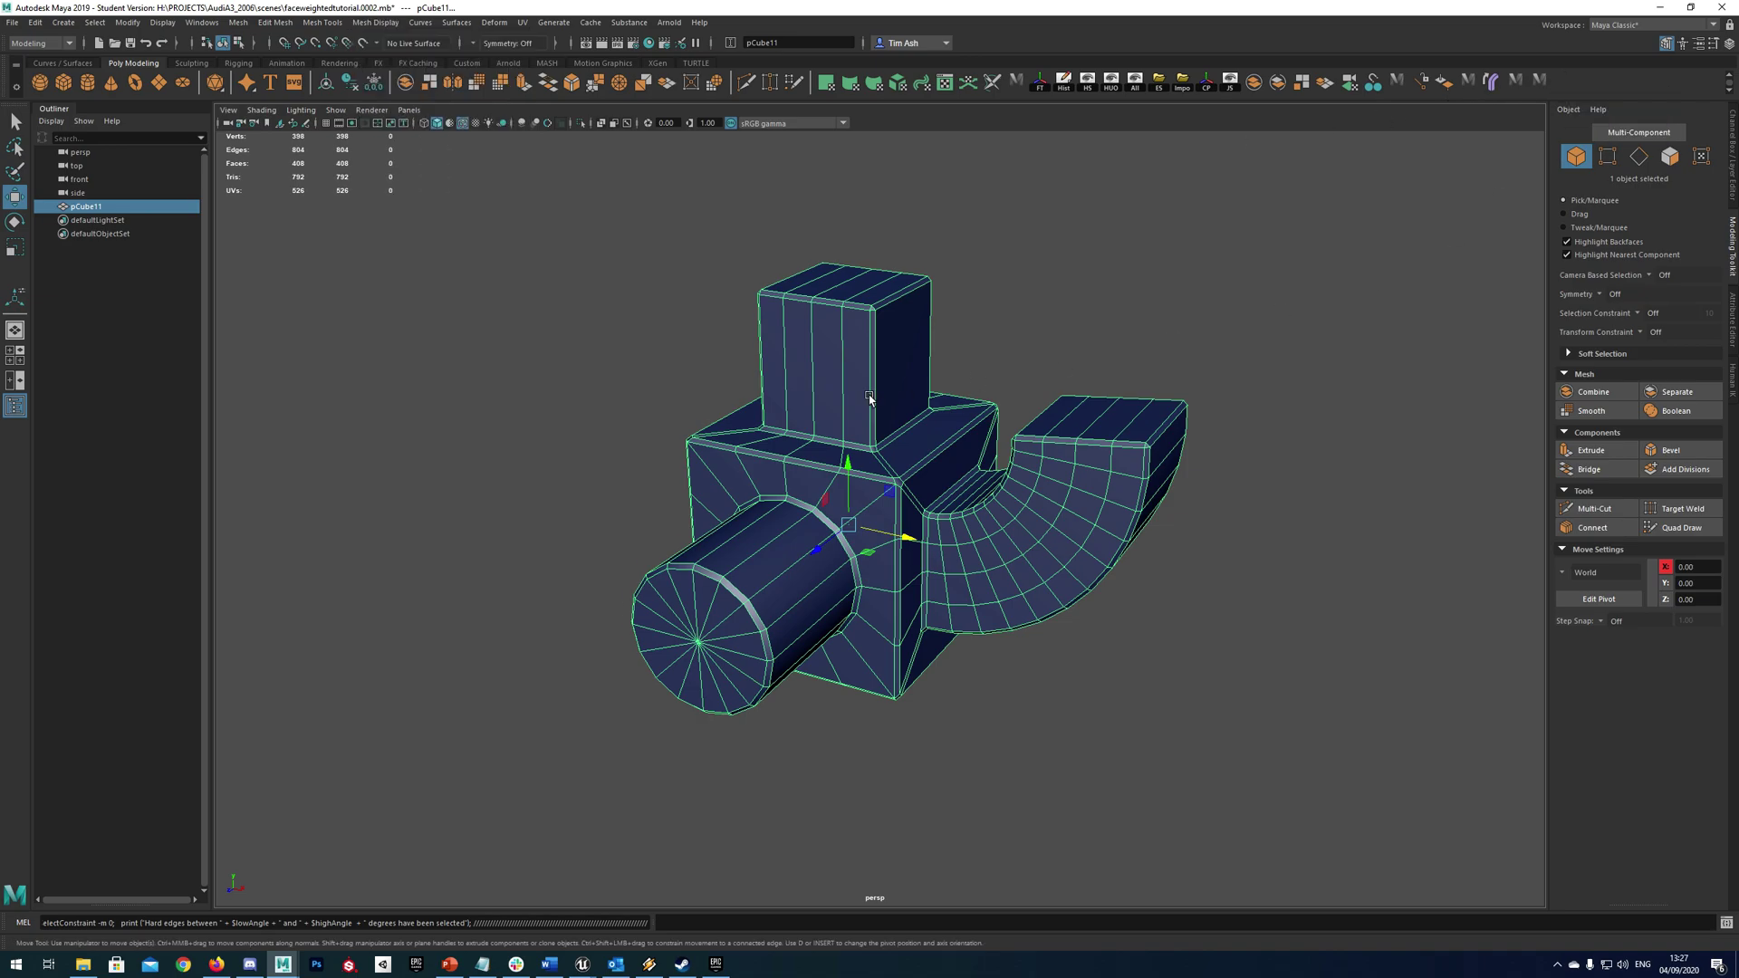
scroll(868, 403, up, 2)
alt+drag(890, 399, 892, 403)
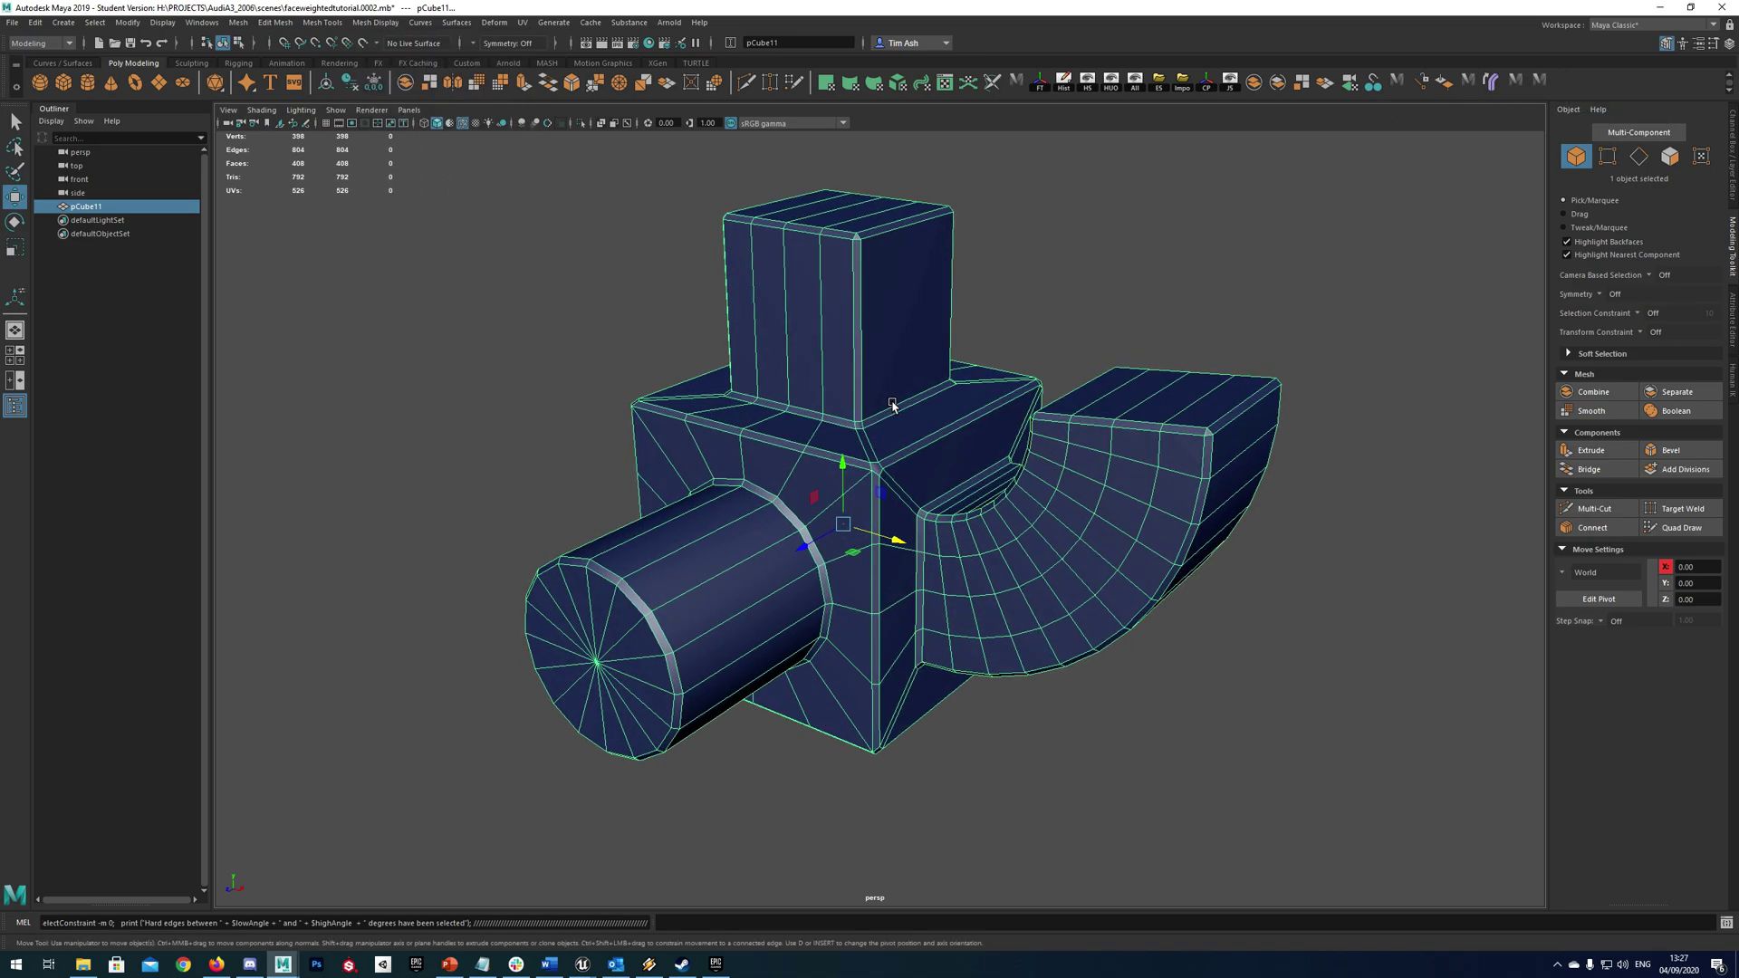
- Switch to face selection and pick single faces on the side and top of the upper block
key(F11)
alt+drag(881, 255, 946, 340)
click(809, 332)
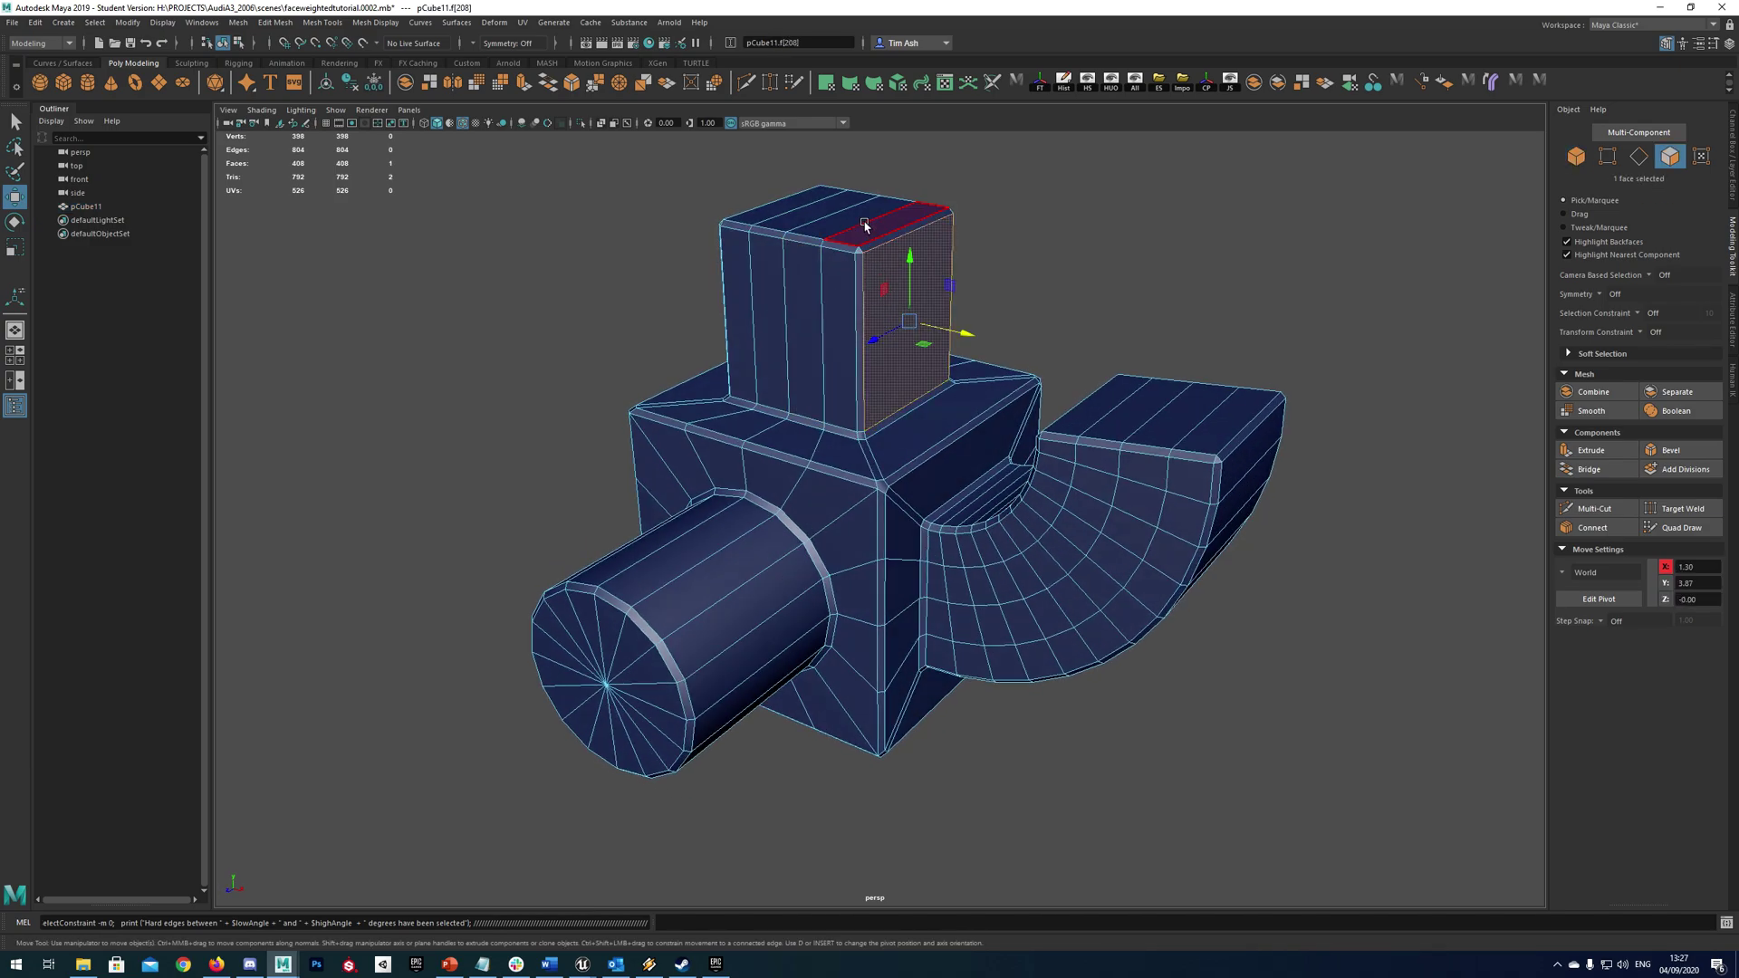
click(793, 210)
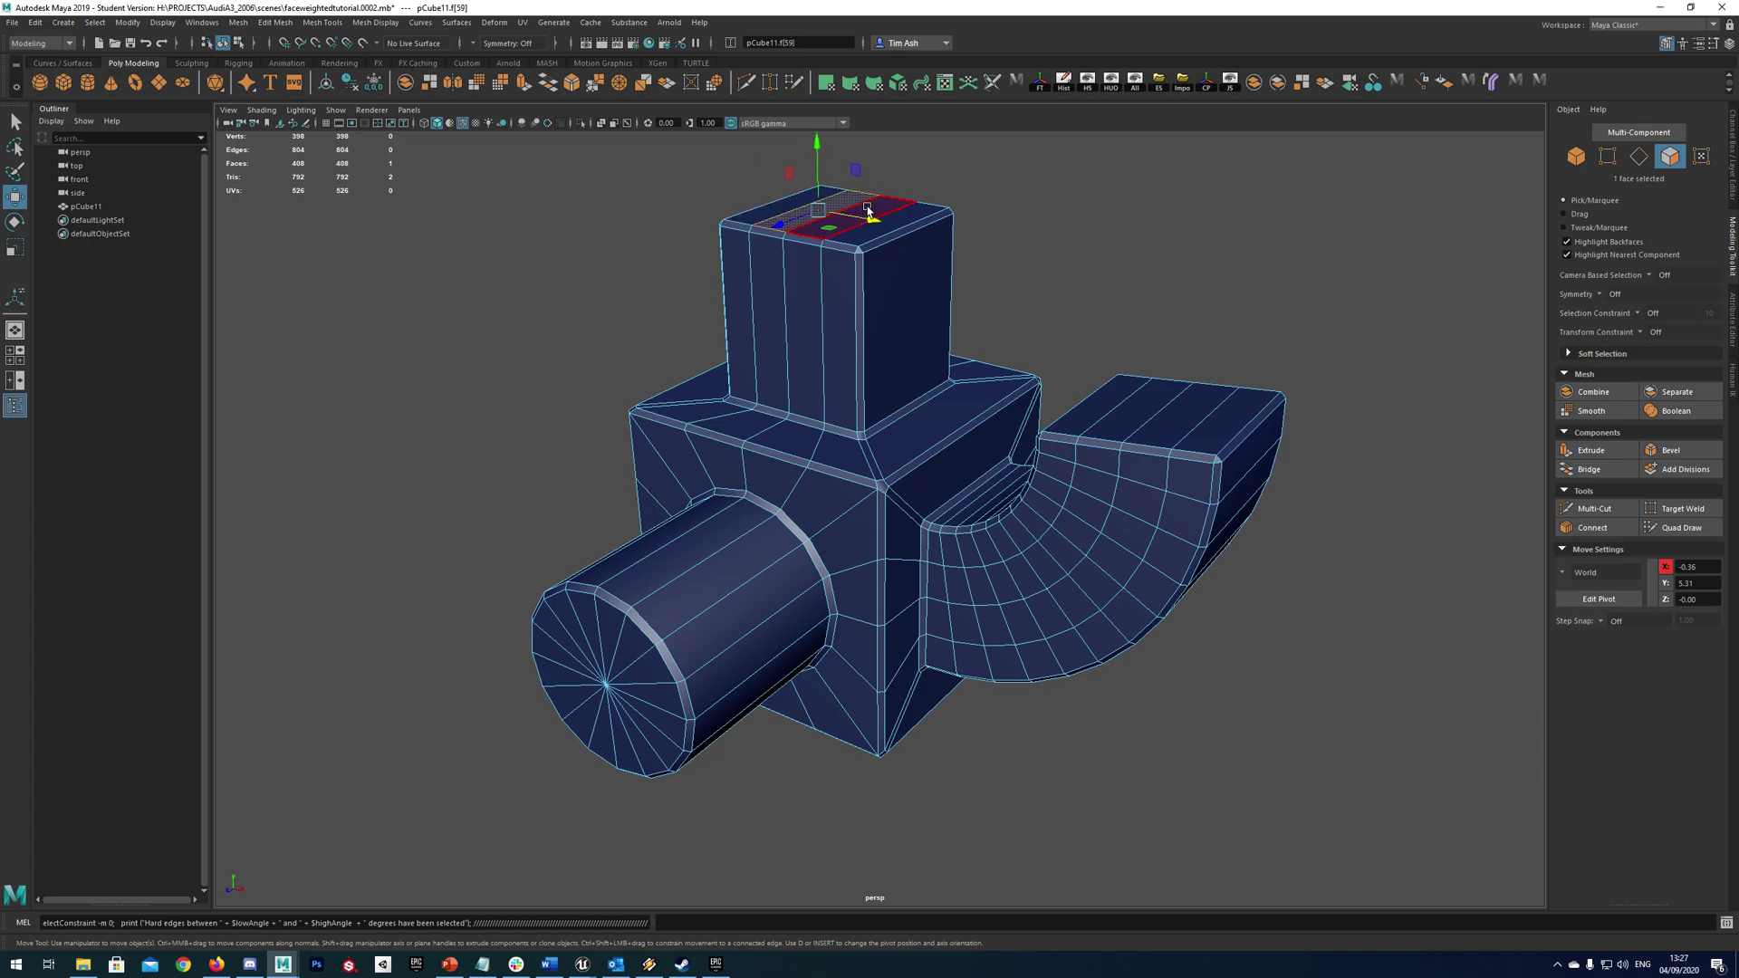
click(911, 211)
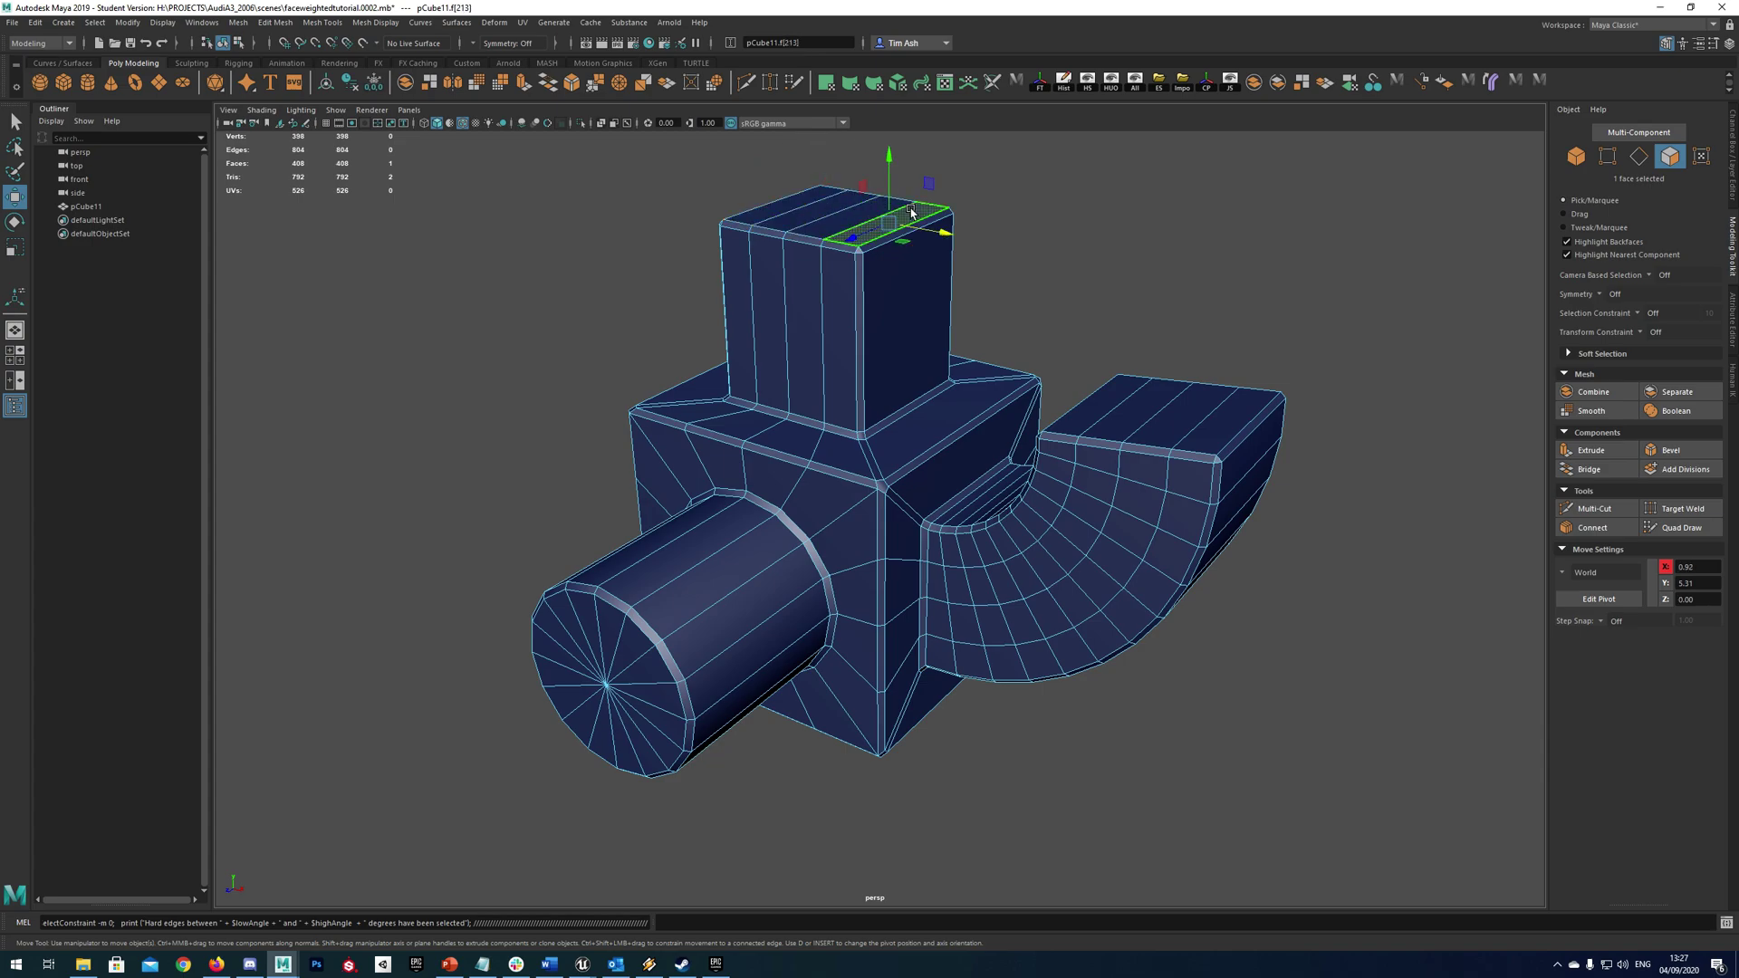
alt+drag(932, 262, 940, 271)
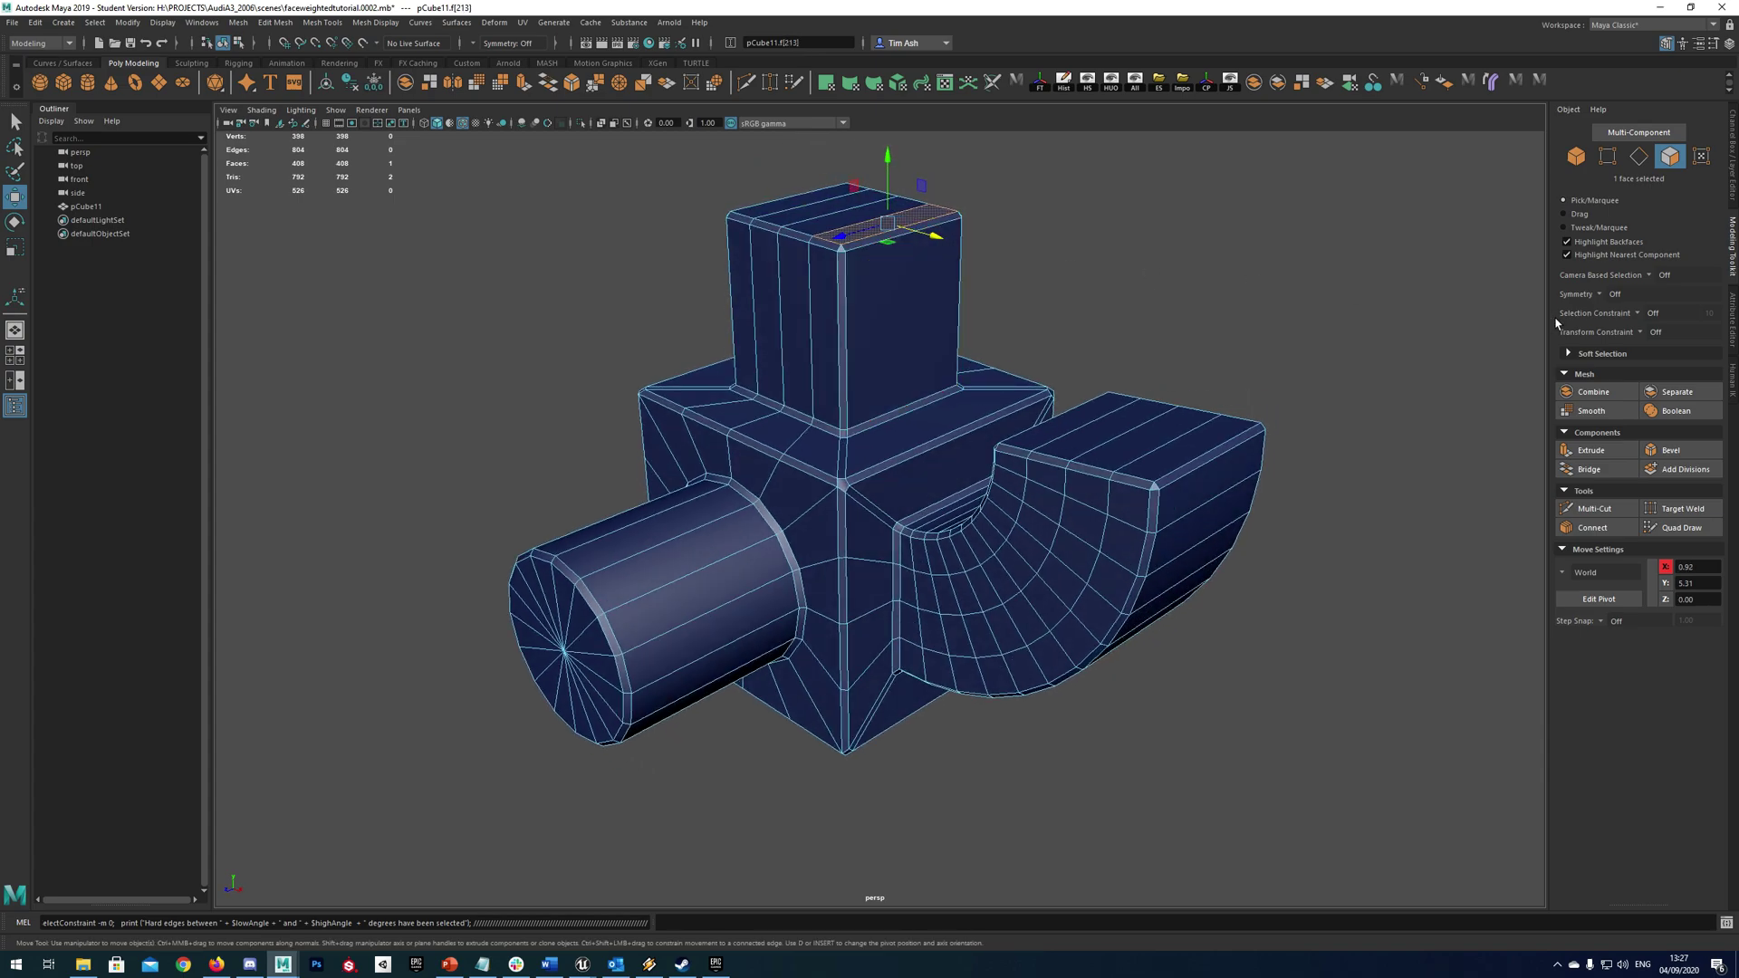
- Set the selection constraint to Angle and select the flat front, side and top faces of the upper block
click(1637, 313)
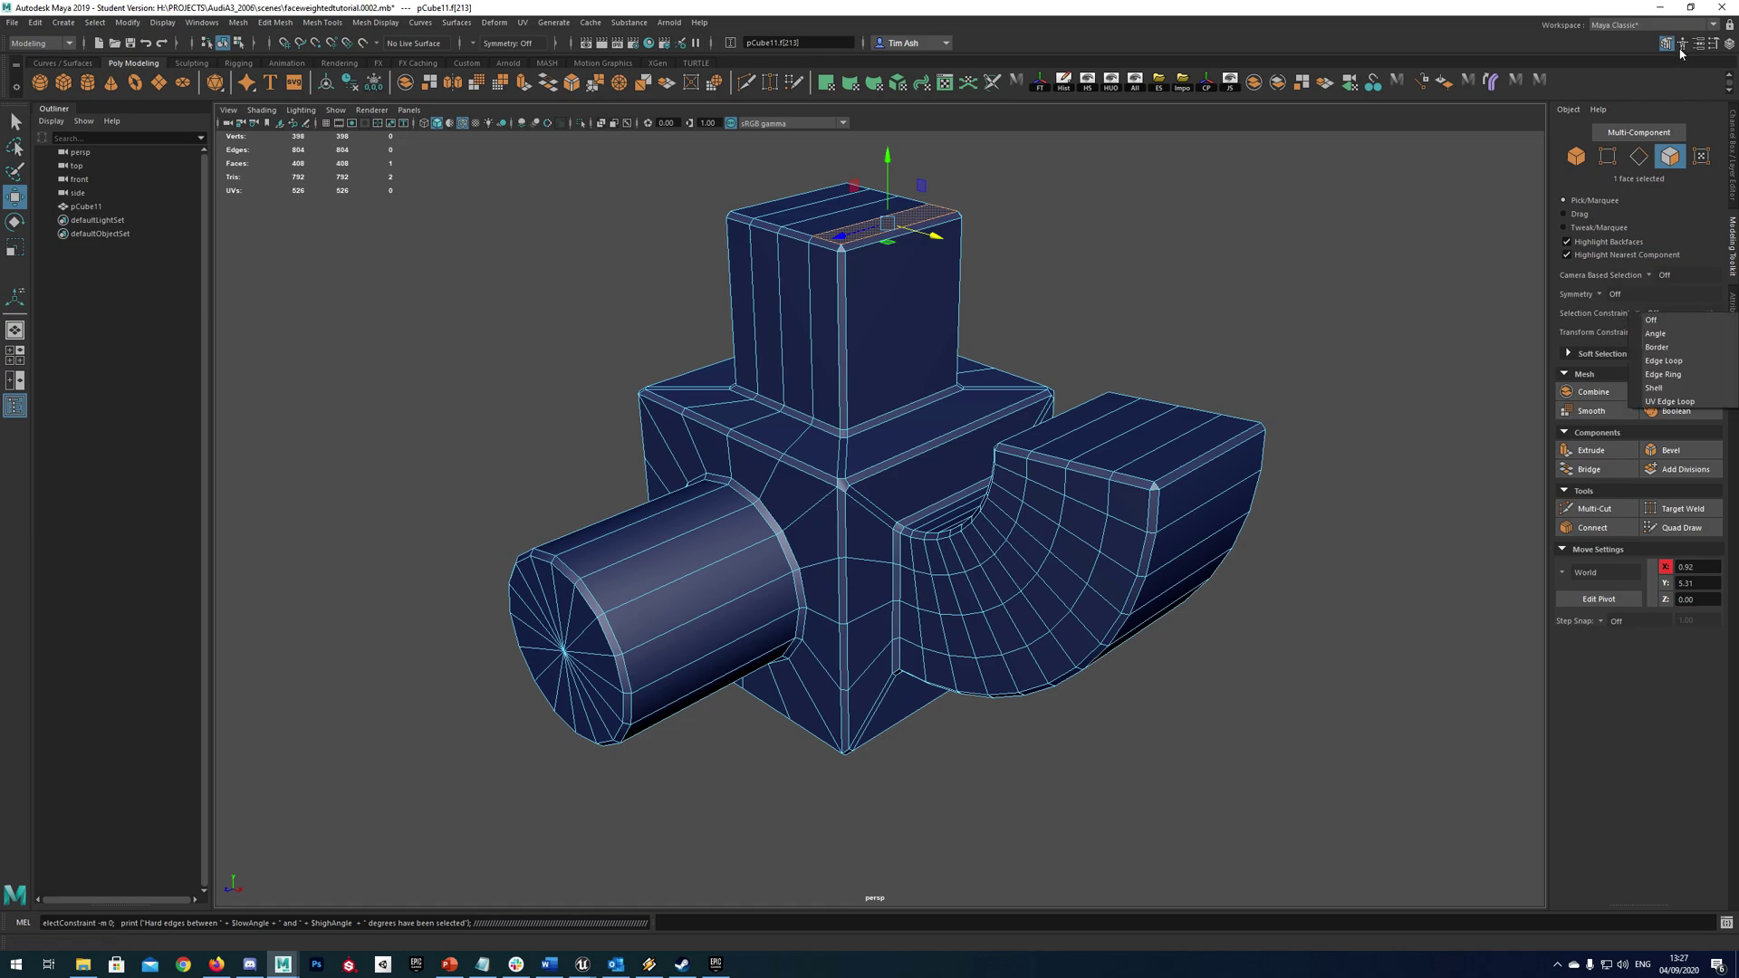
click(1671, 333)
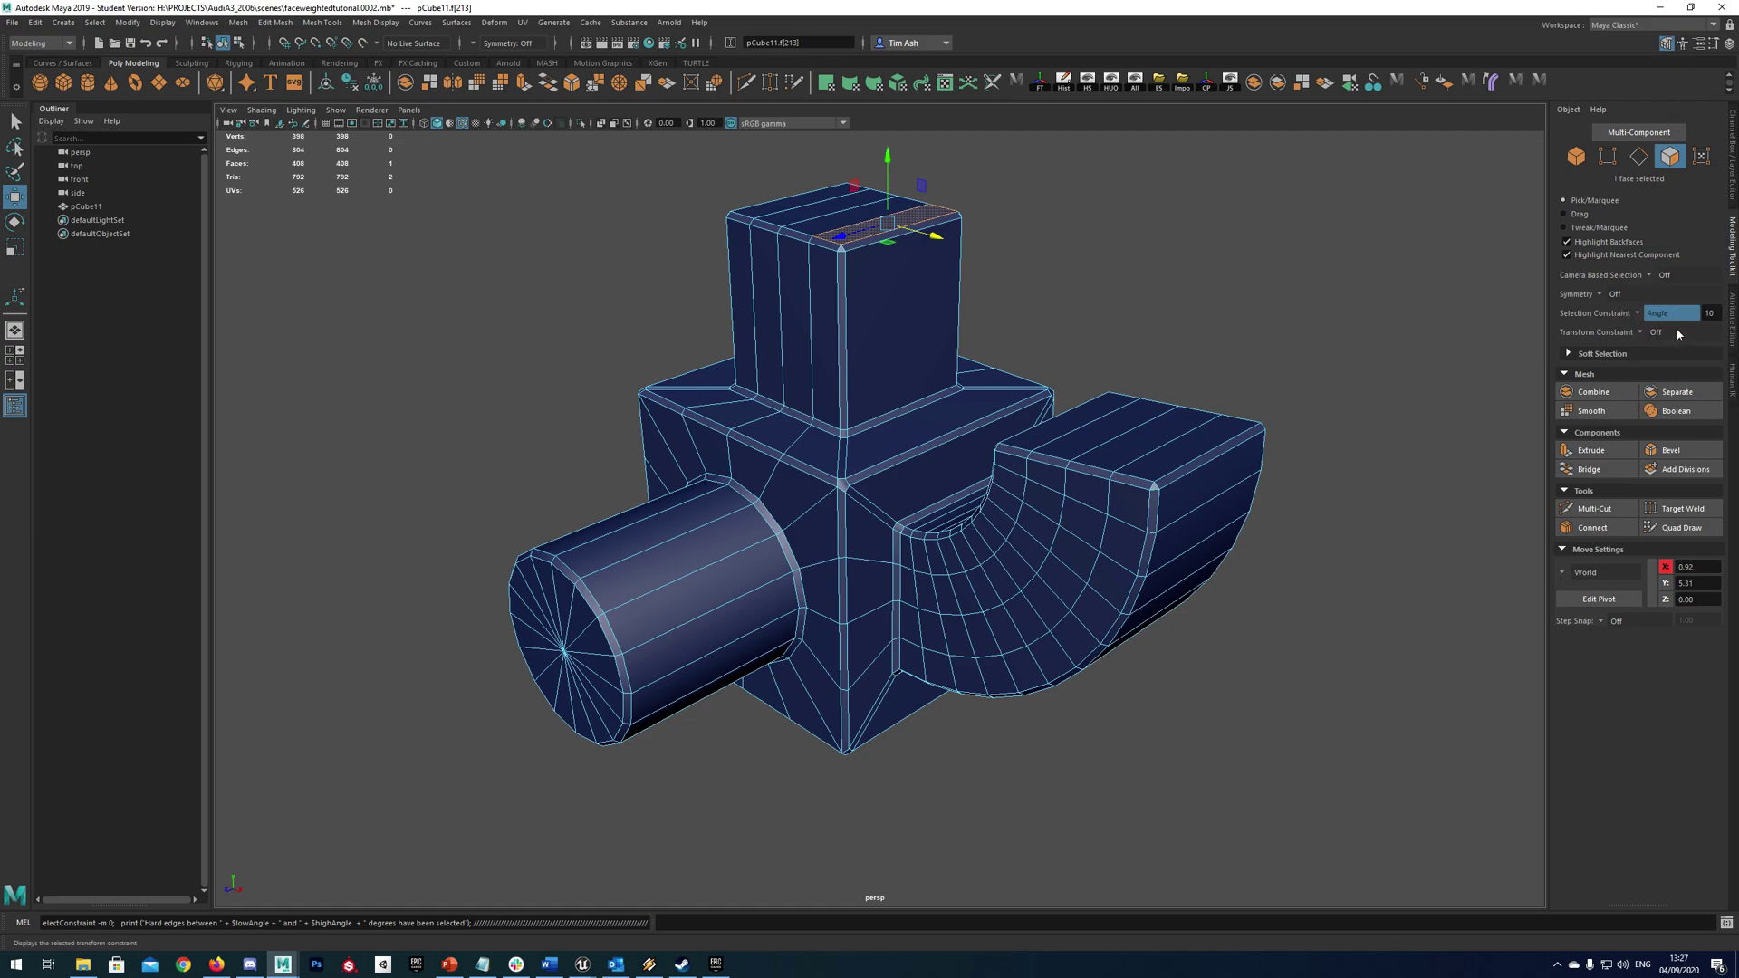
alt+drag(1073, 380, 1101, 353)
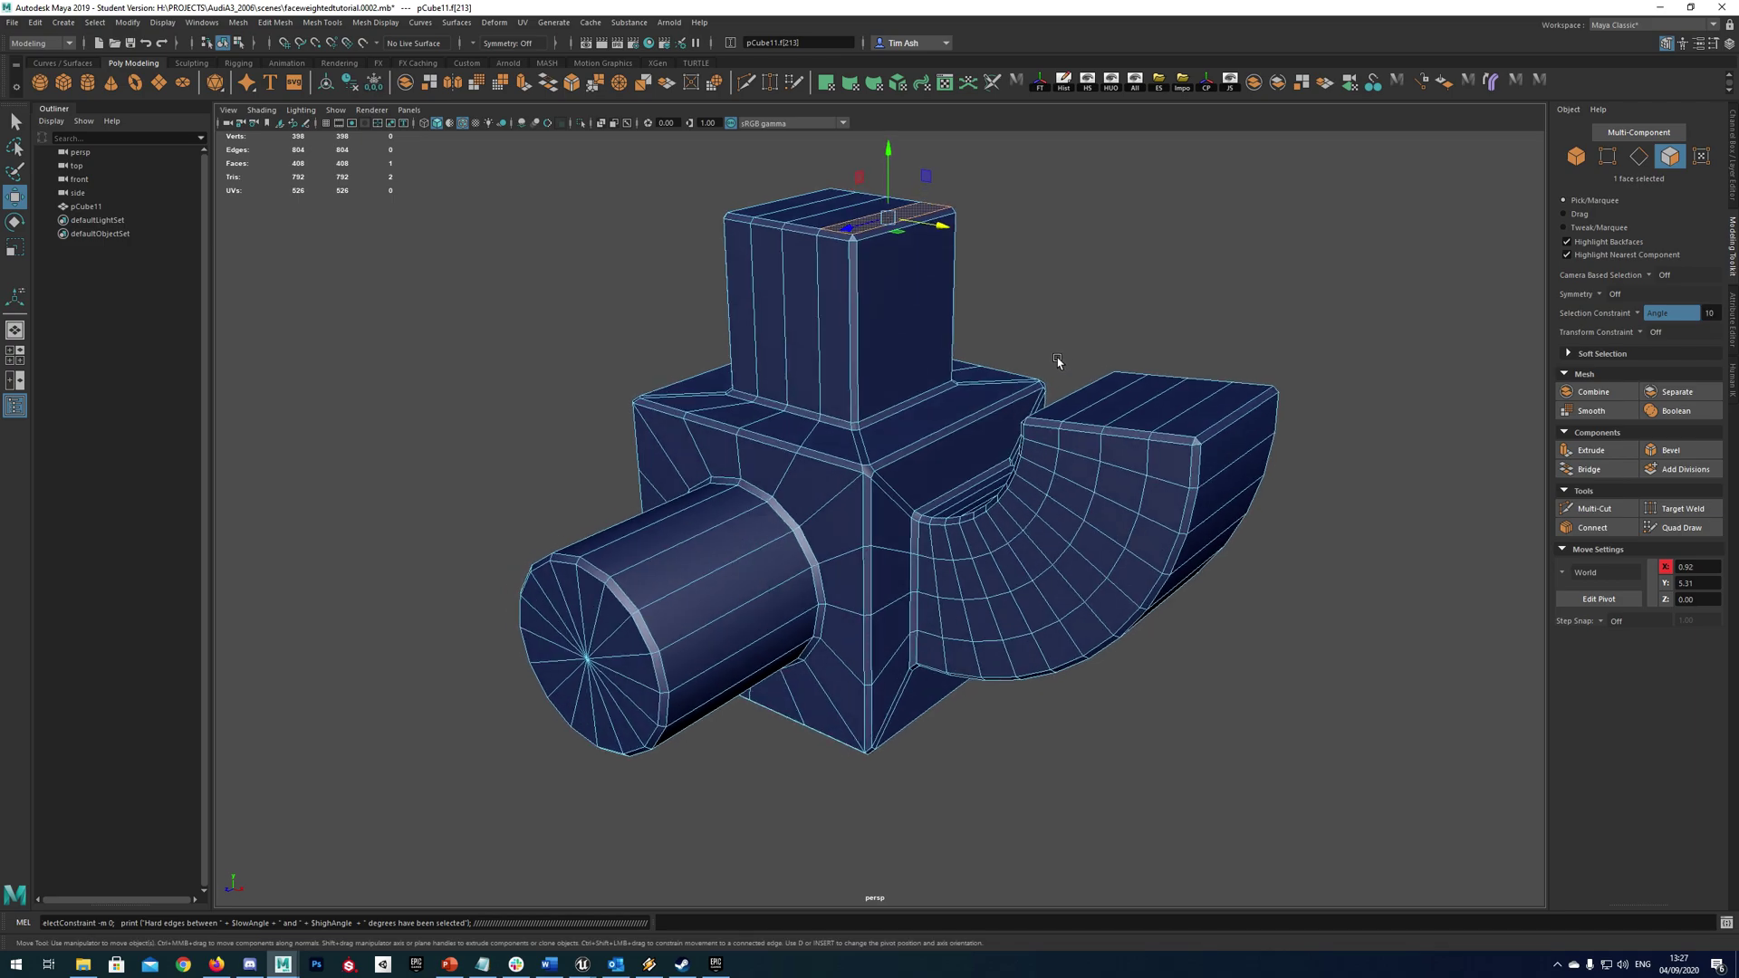
click(786, 315)
shift+click(896, 321)
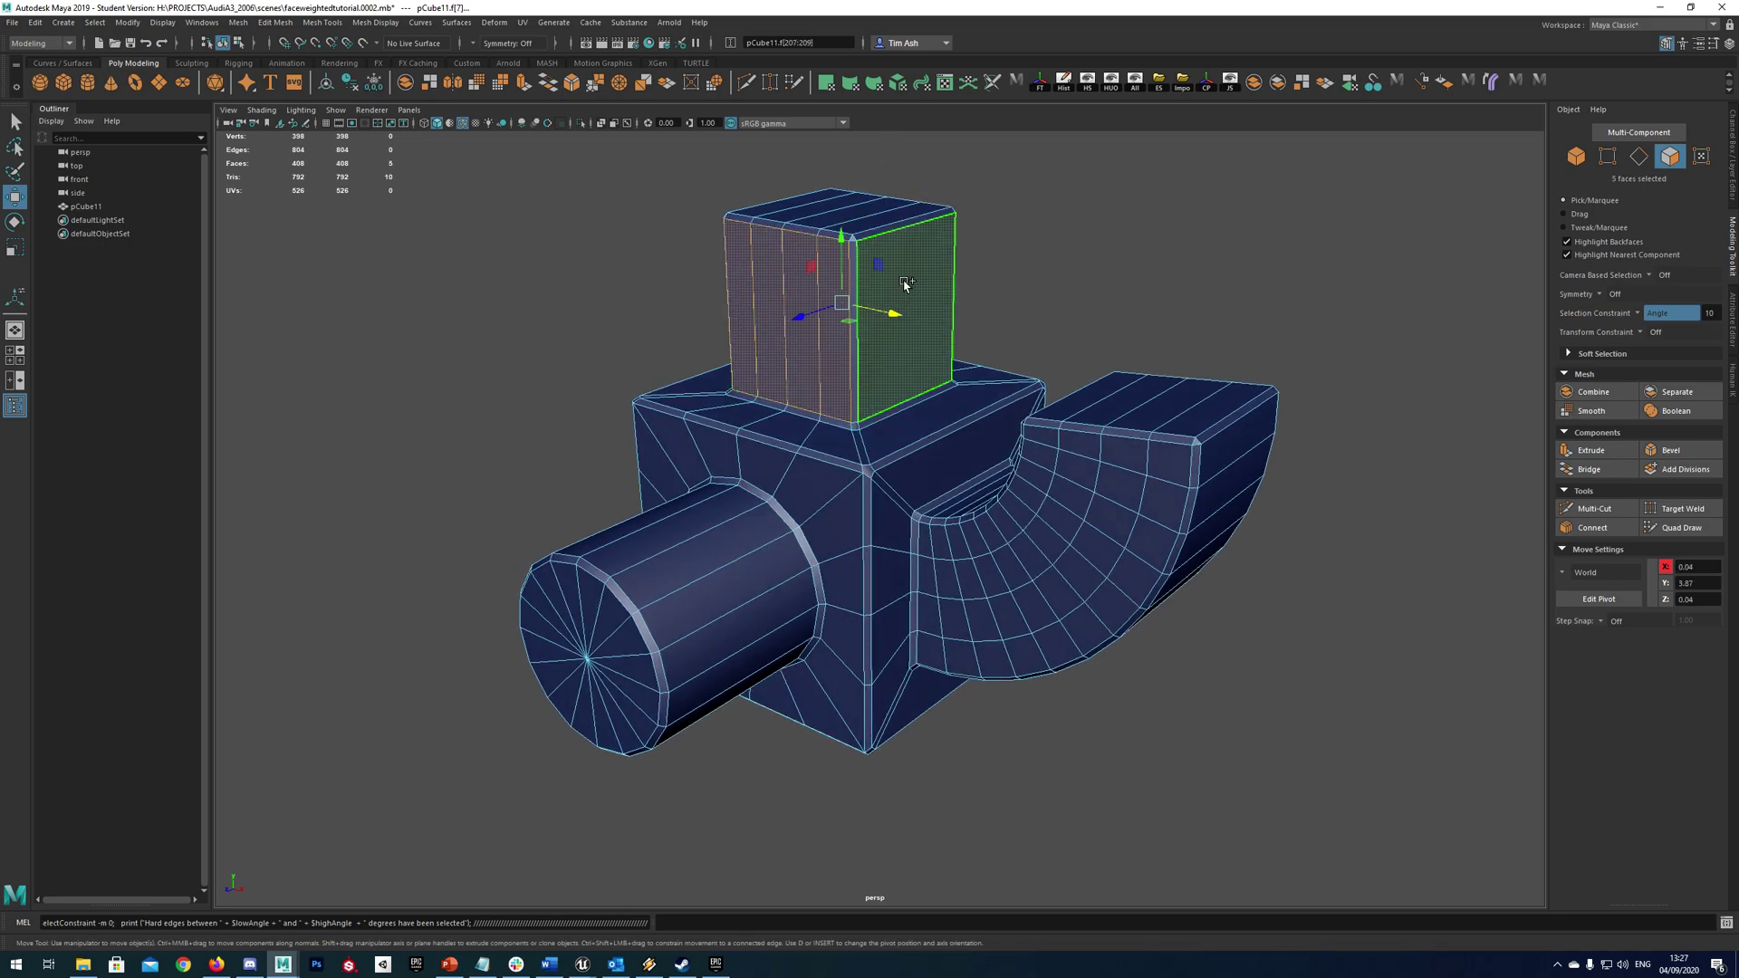
shift+click(869, 224)
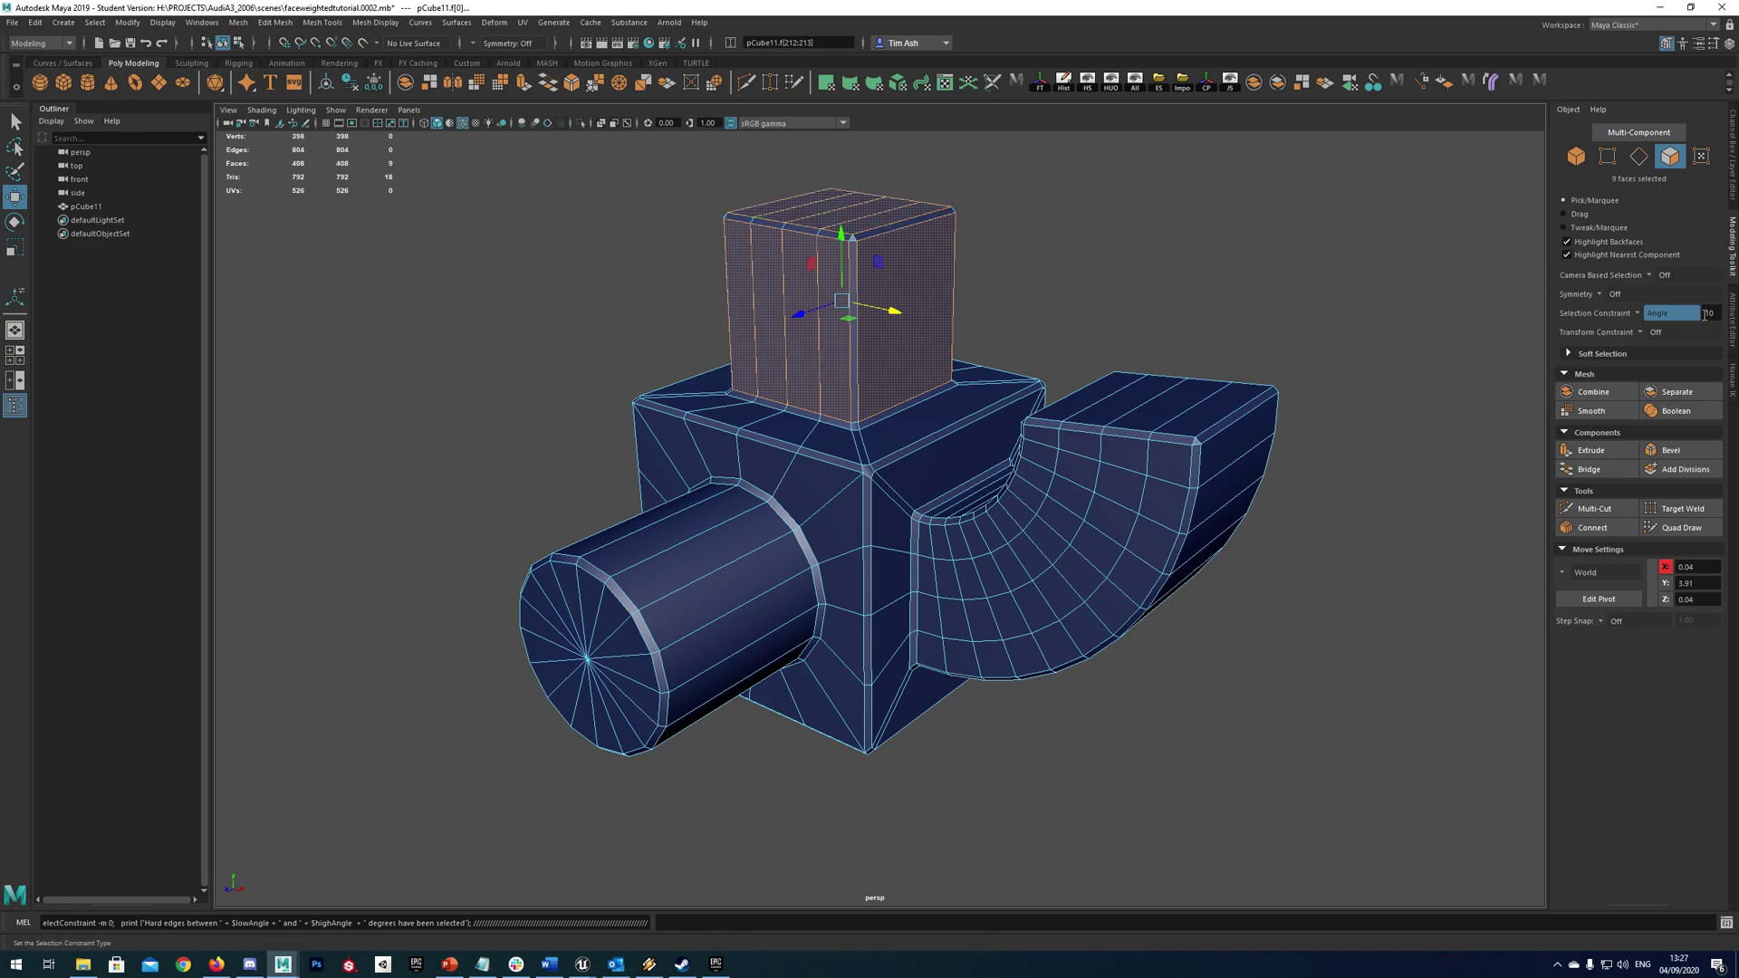
- Add the central cube's flat faces and the curved arm's end face to the selection, undoing the last added arm faces
alt+drag(856, 469, 855, 477)
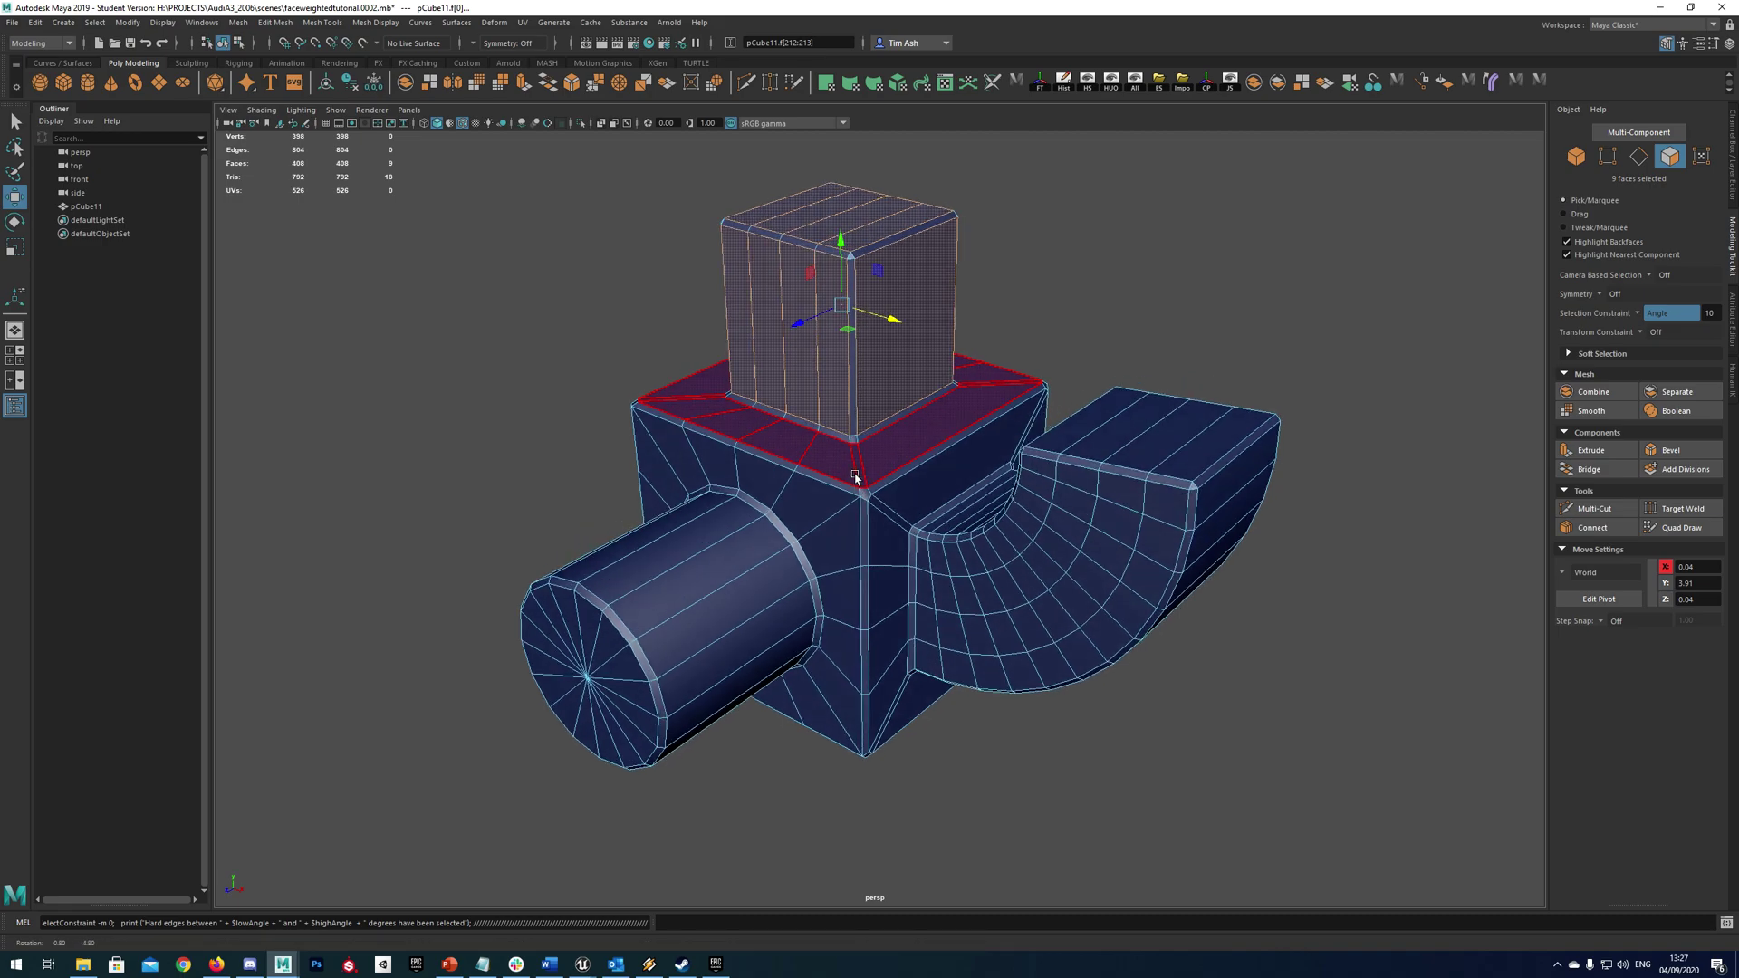
shift+click(821, 629)
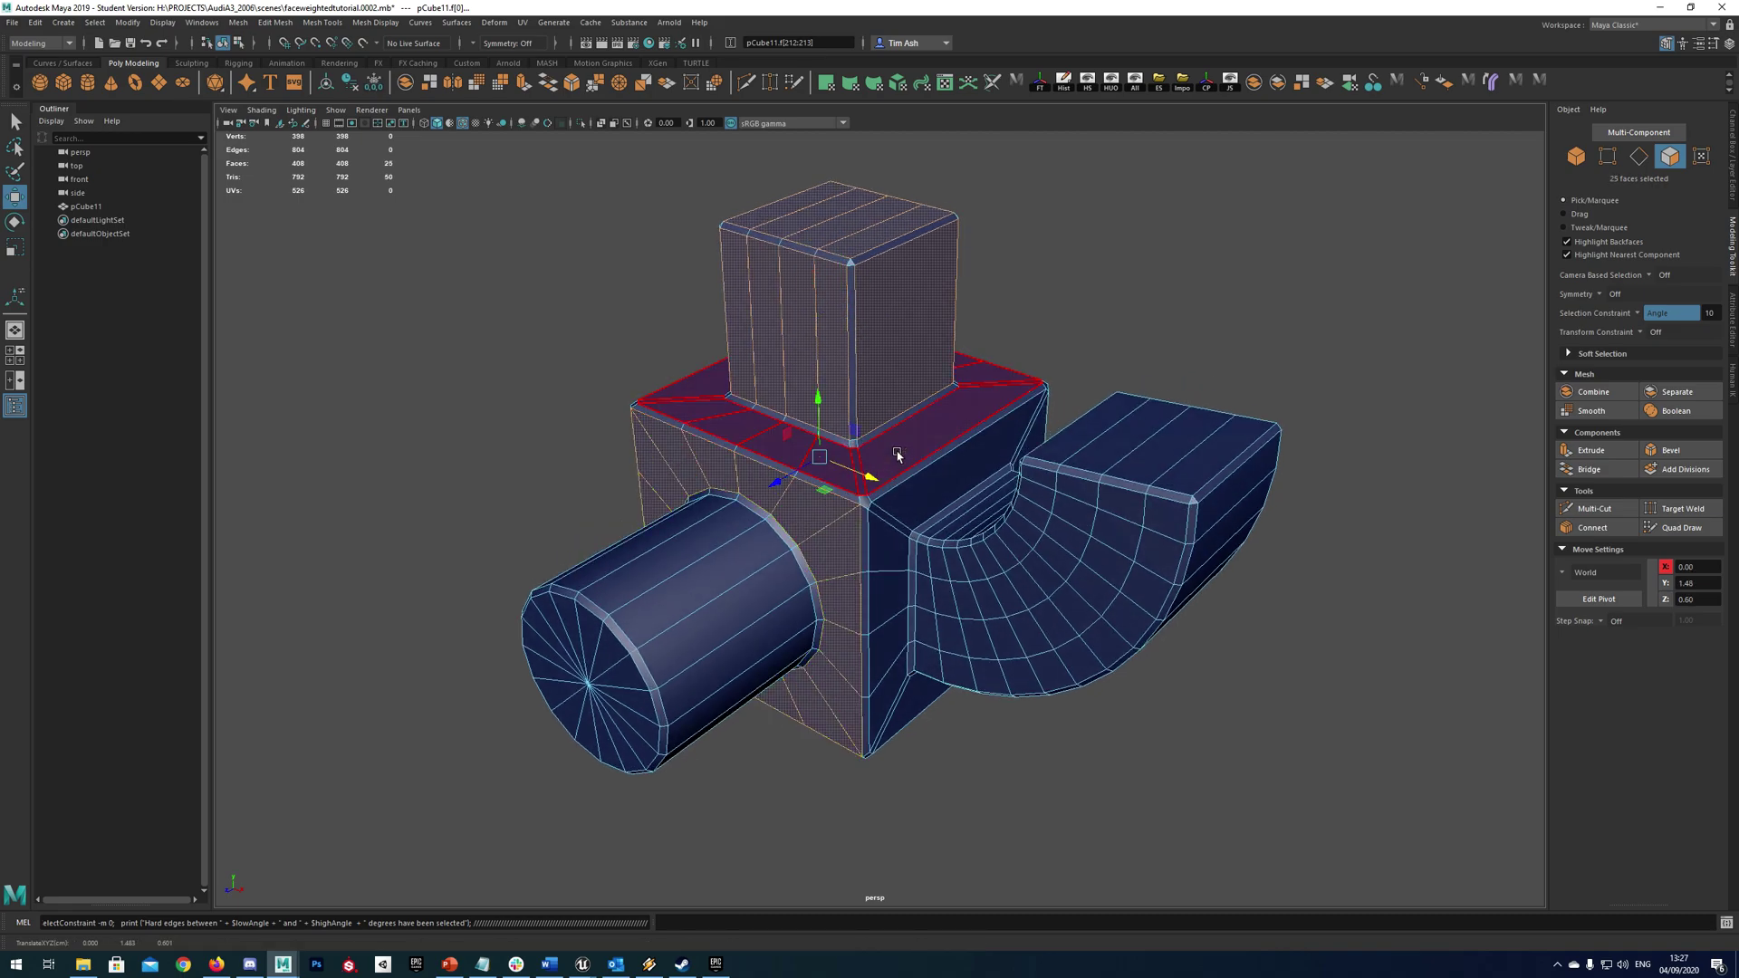
shift+click(955, 474)
shift+click(1122, 458)
shift+click(1219, 520)
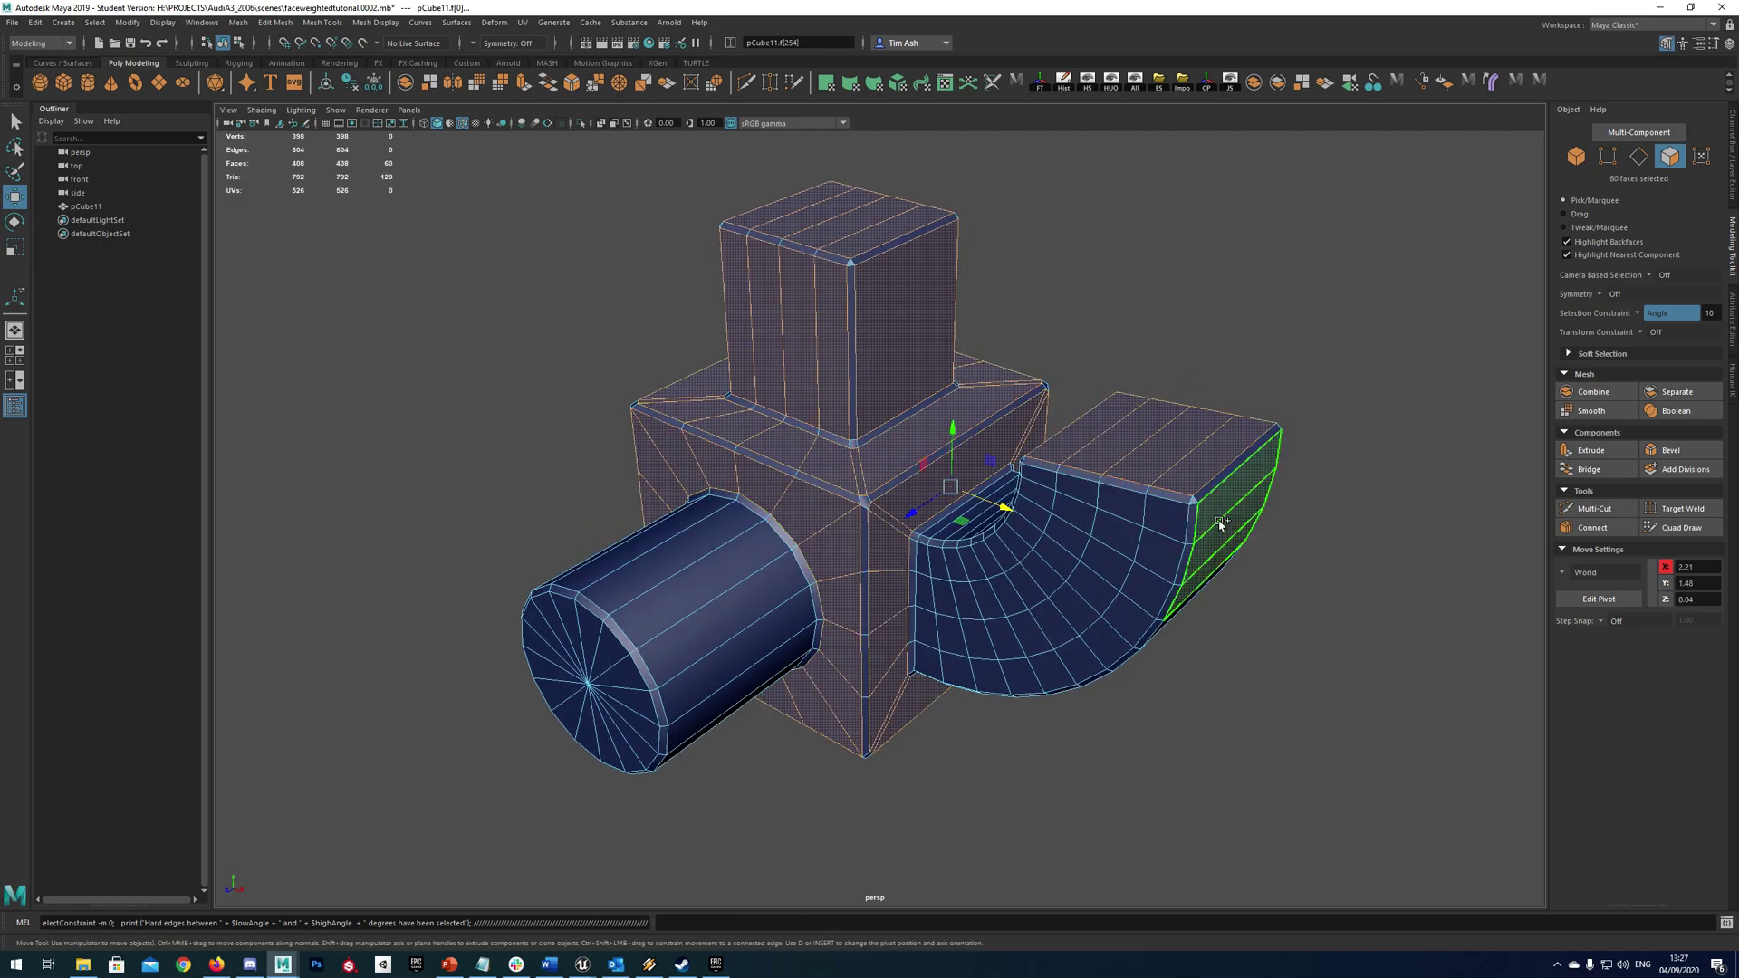
key(ctrl+z)
- Add the cylinder's end cap and more flat faces around the central cube to the selection
alt+drag(1209, 536, 966, 543)
shift+click(966, 543)
alt+drag(1114, 564, 1121, 498)
shift+click(1018, 543)
shift+click(1102, 586)
shift+click(1102, 629)
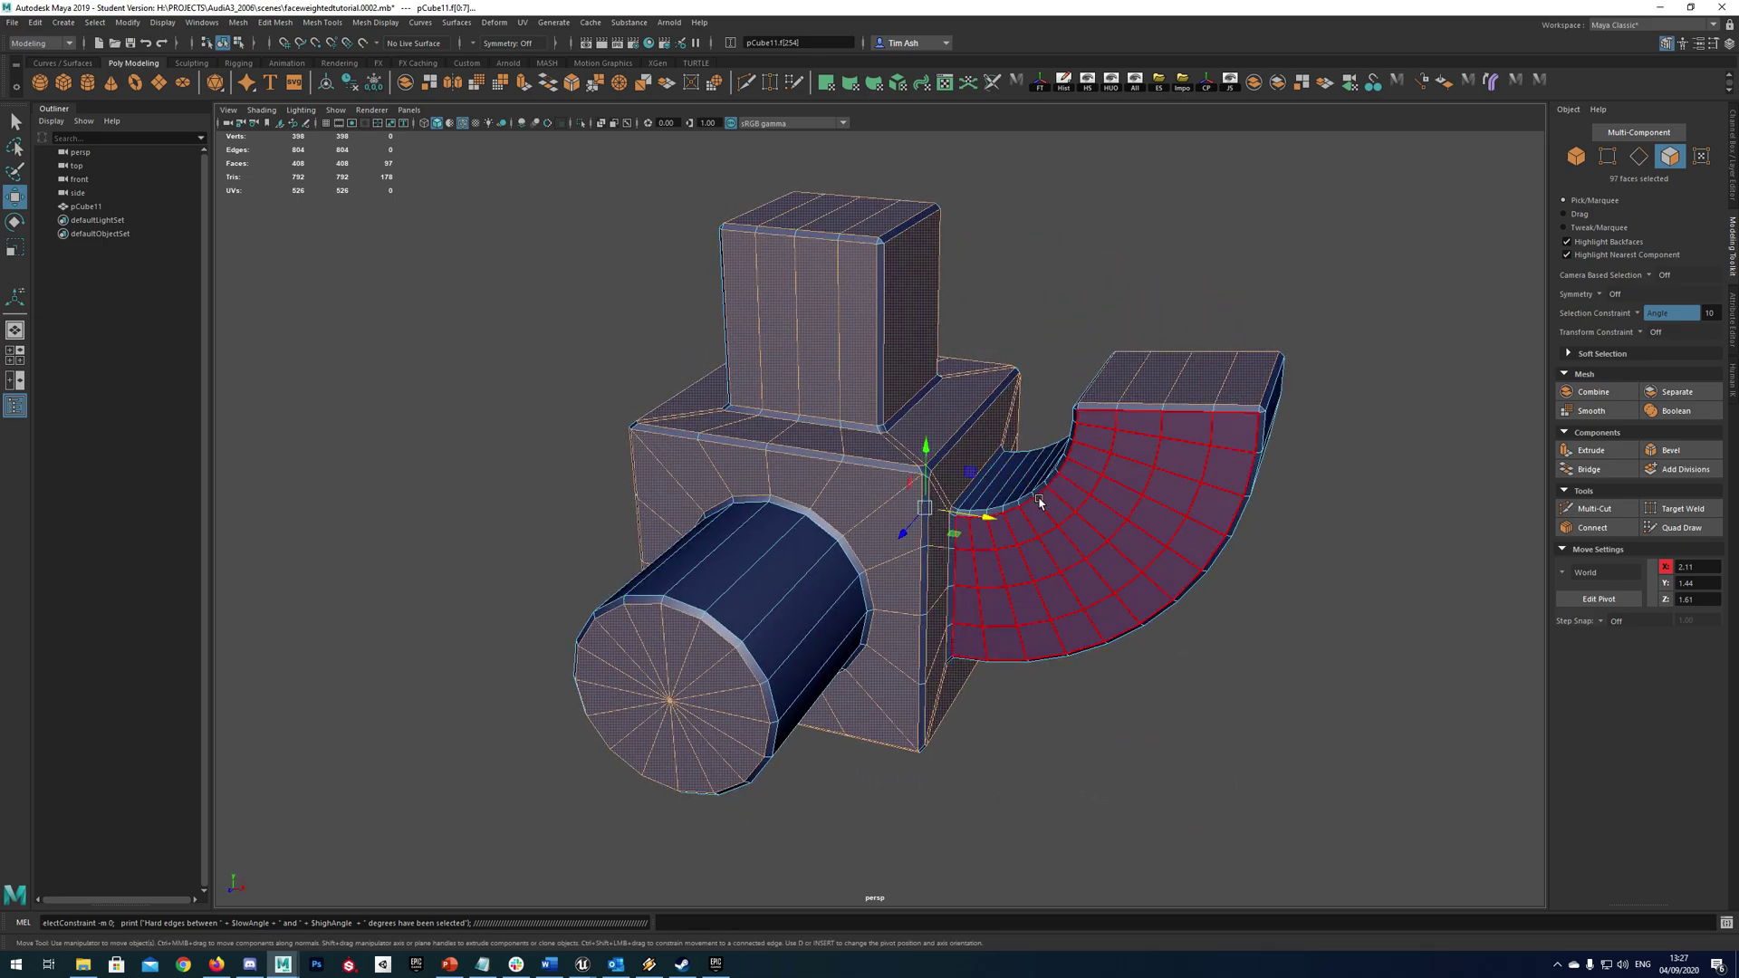
- Add both flat sides of the curved arm and the remaining flat faces of the upper block to the selection
shift+click(1146, 475)
alt+drag(1258, 490, 966, 497)
shift+click(851, 563)
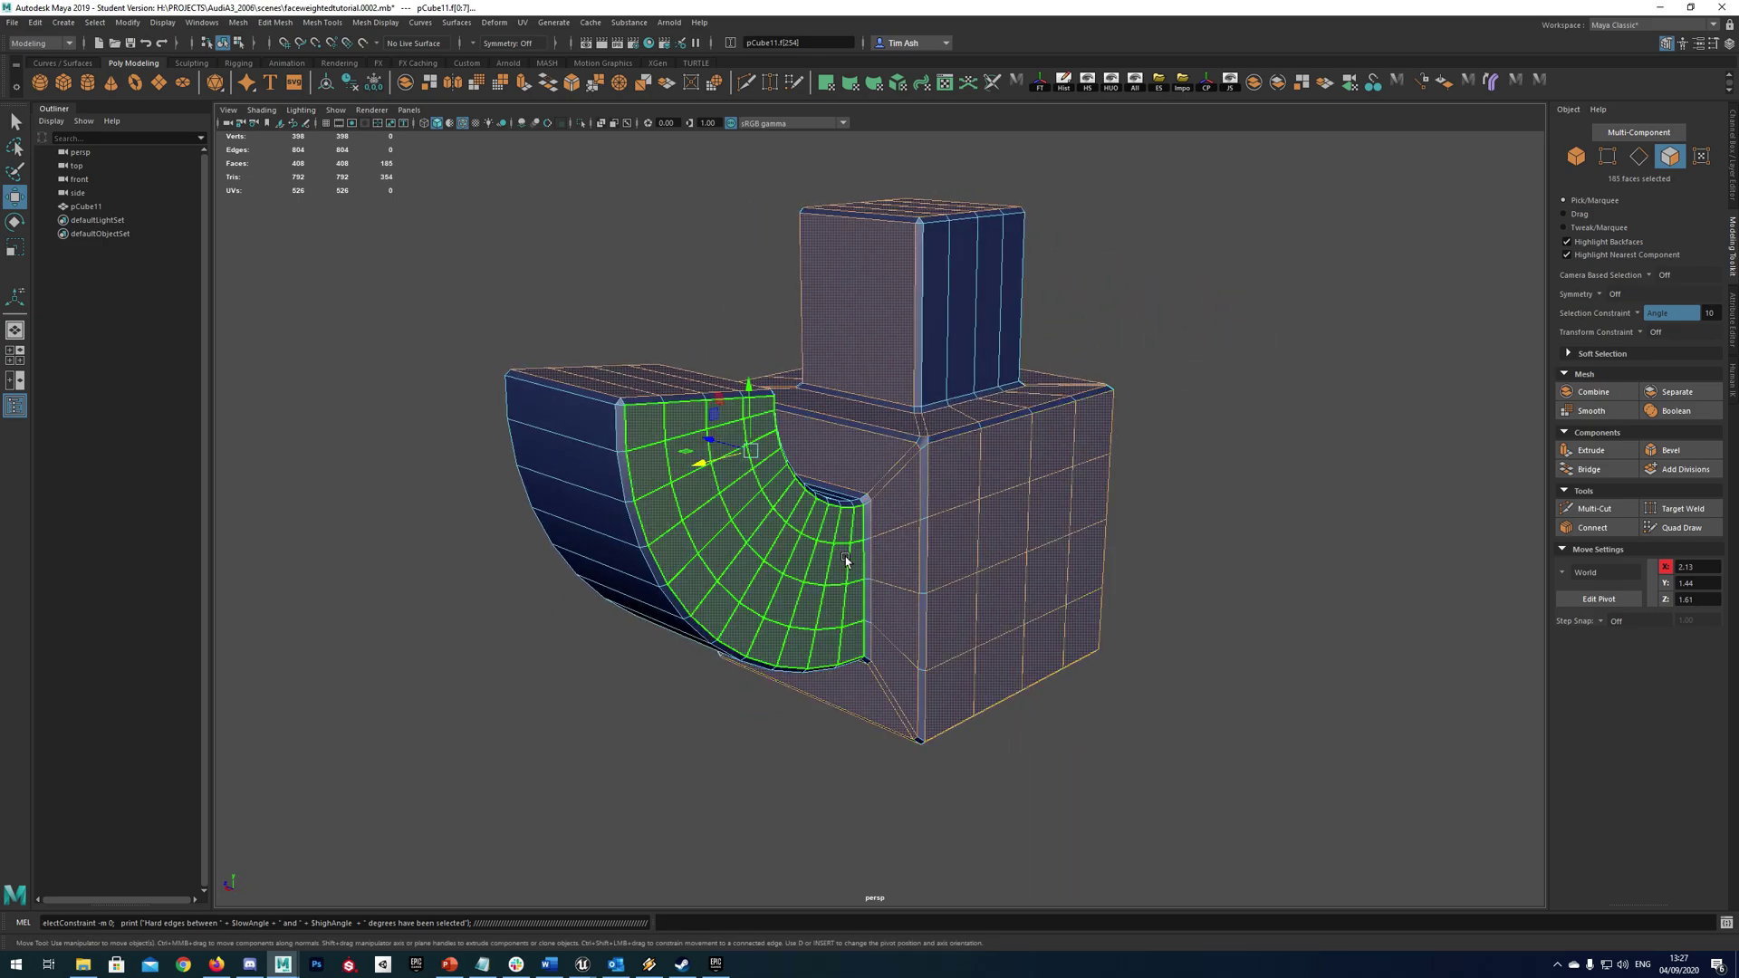
alt+drag(850, 563, 1114, 563)
scroll(1114, 563, down, 2)
alt+drag(887, 471, 1014, 494)
shift+click(791, 372)
shift+click(936, 362)
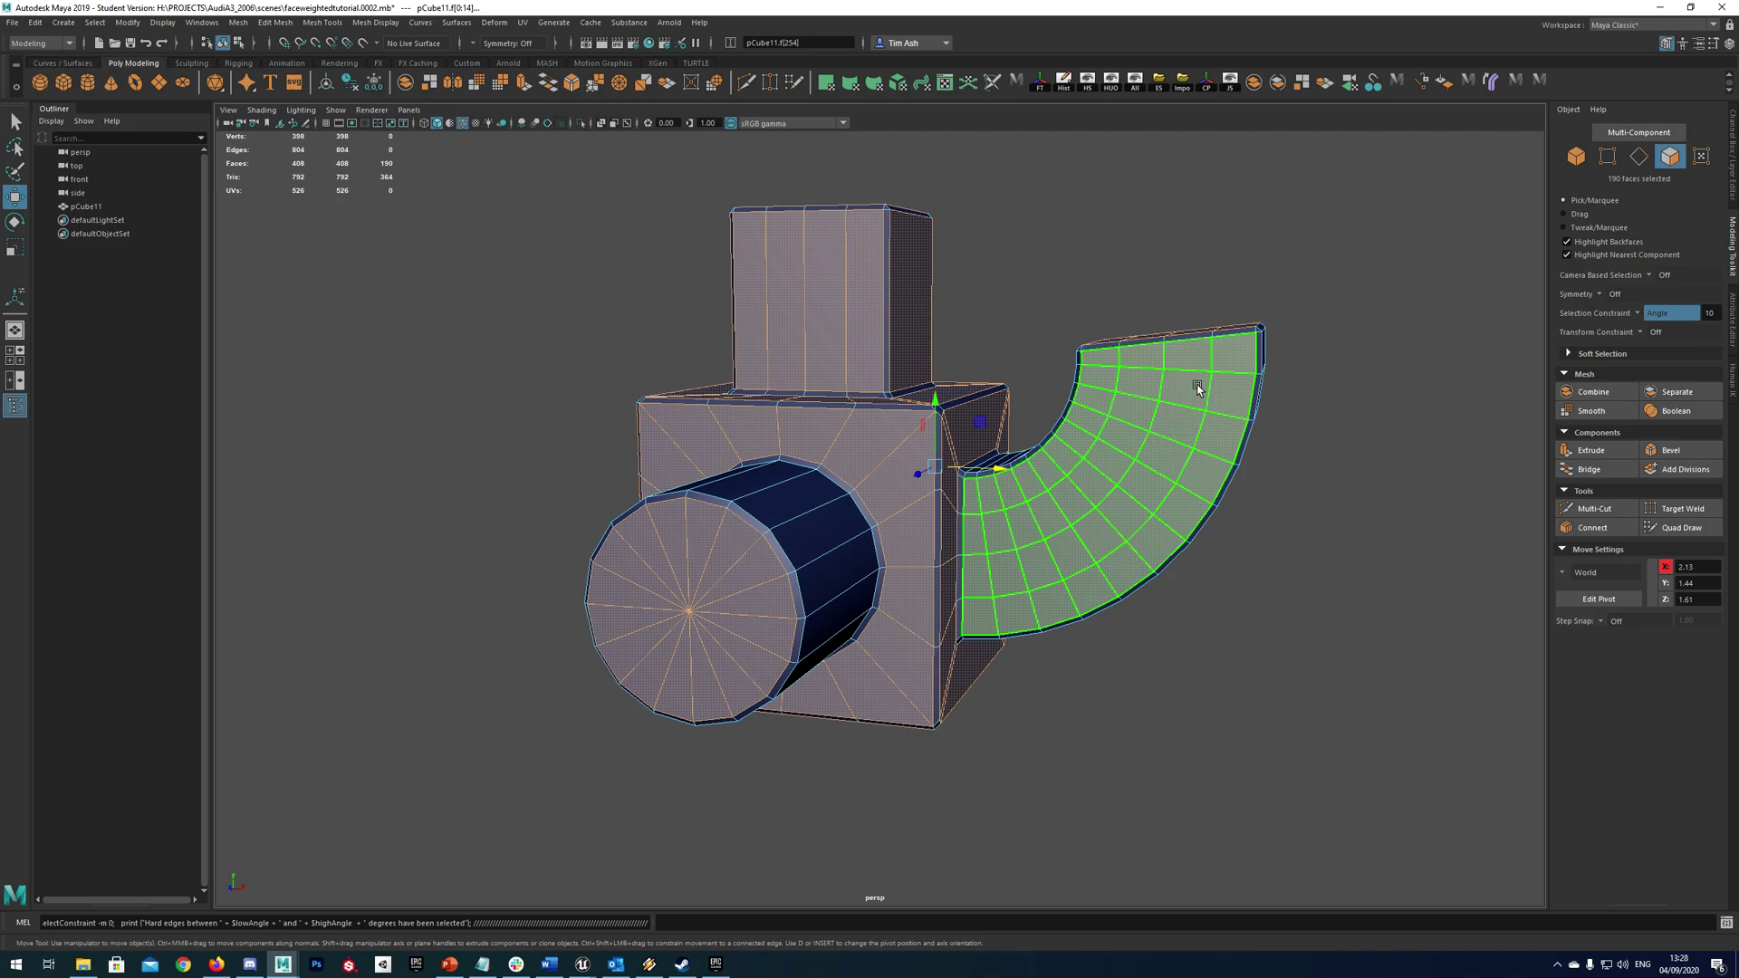
- Apply Set to Face with the Match face normal option to the selected flat faces and close the options
alt+drag(1197, 388, 1214, 318)
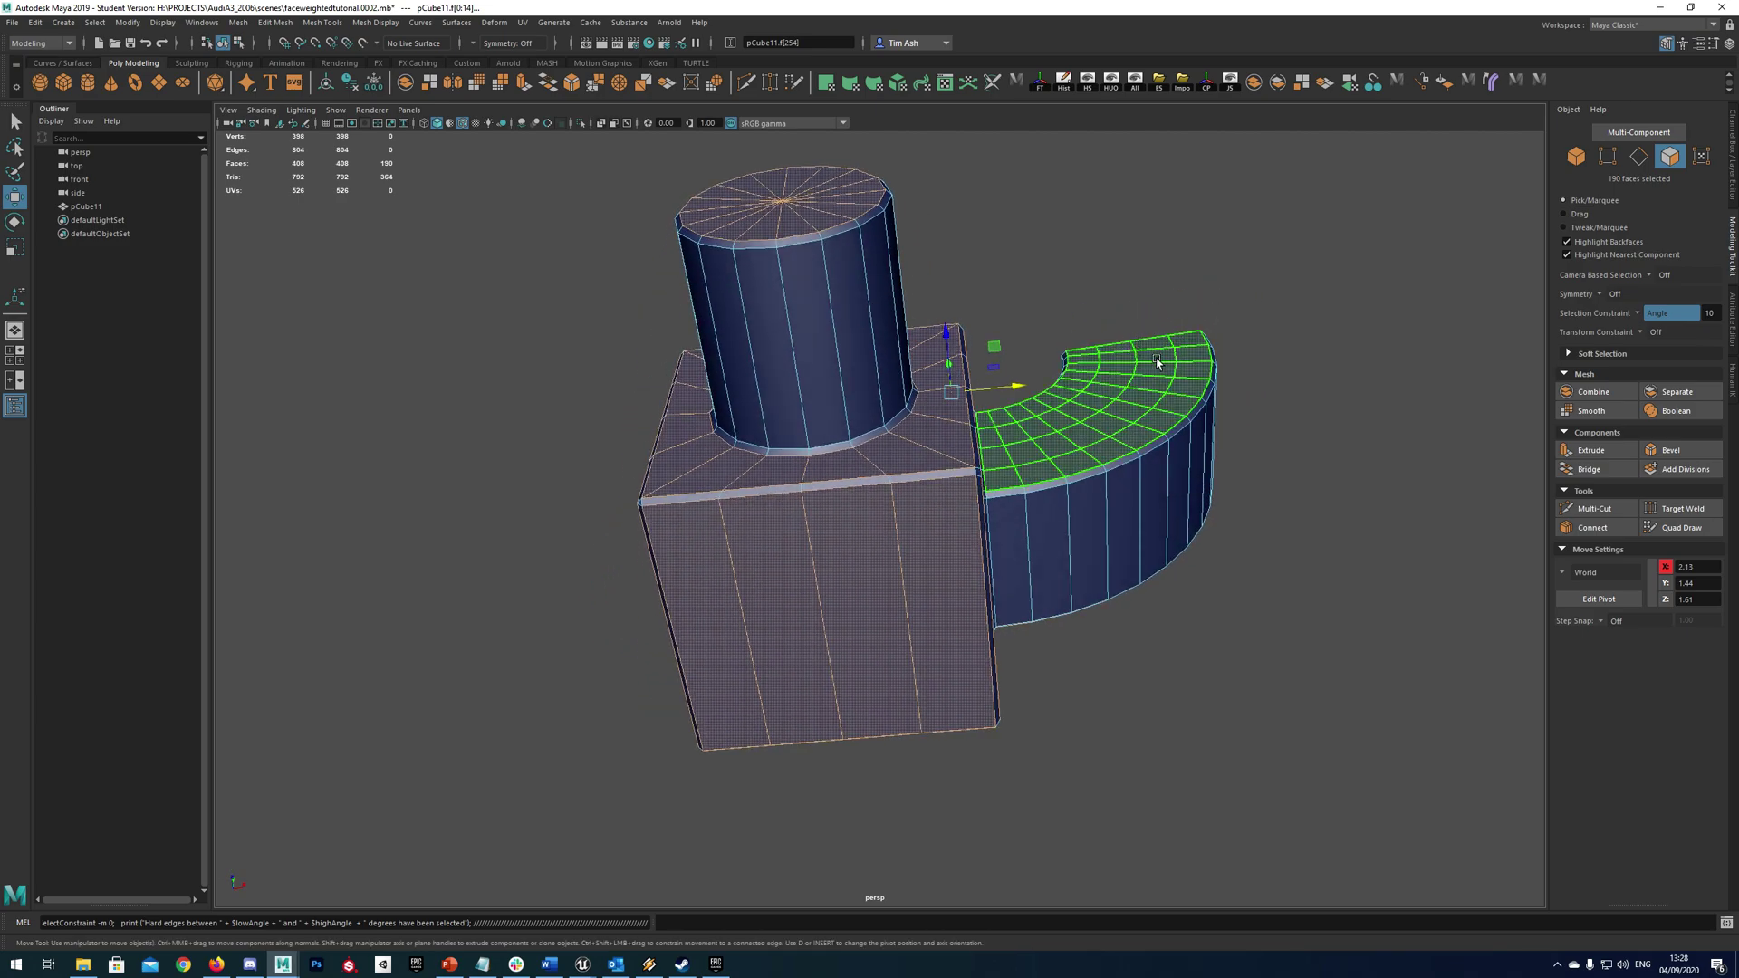
alt+drag(1150, 348, 1127, 428)
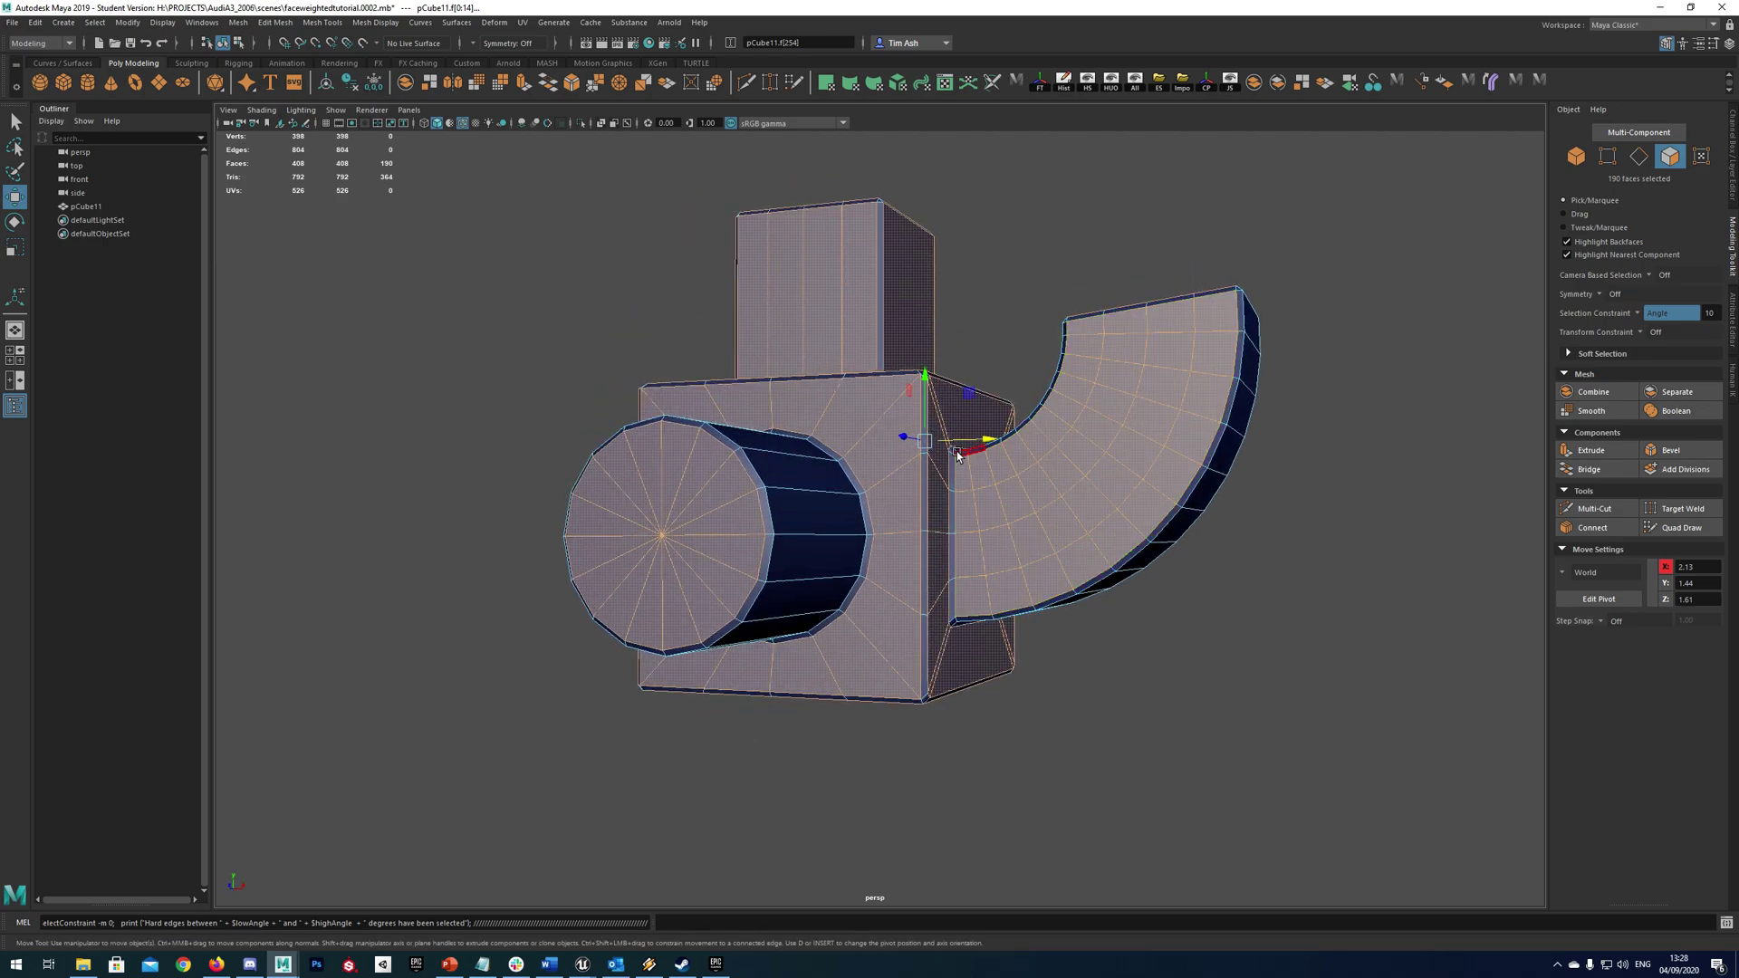
alt+drag(1145, 489, 1153, 391)
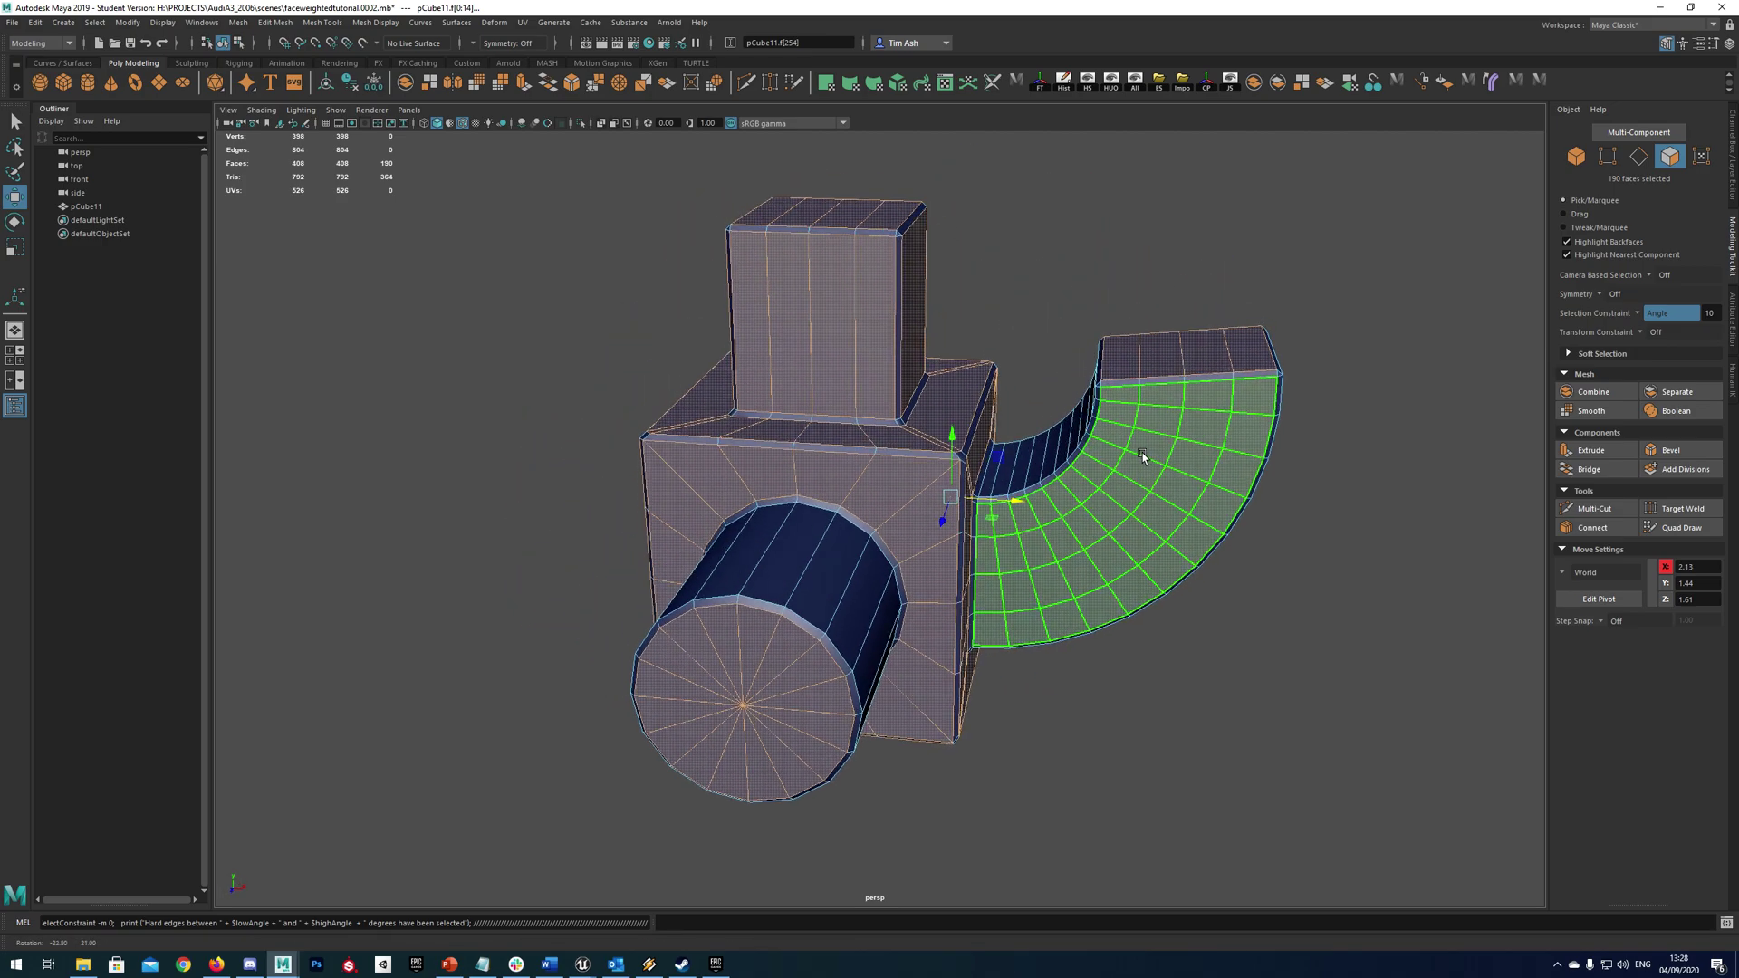
alt+drag(1143, 457, 1046, 467)
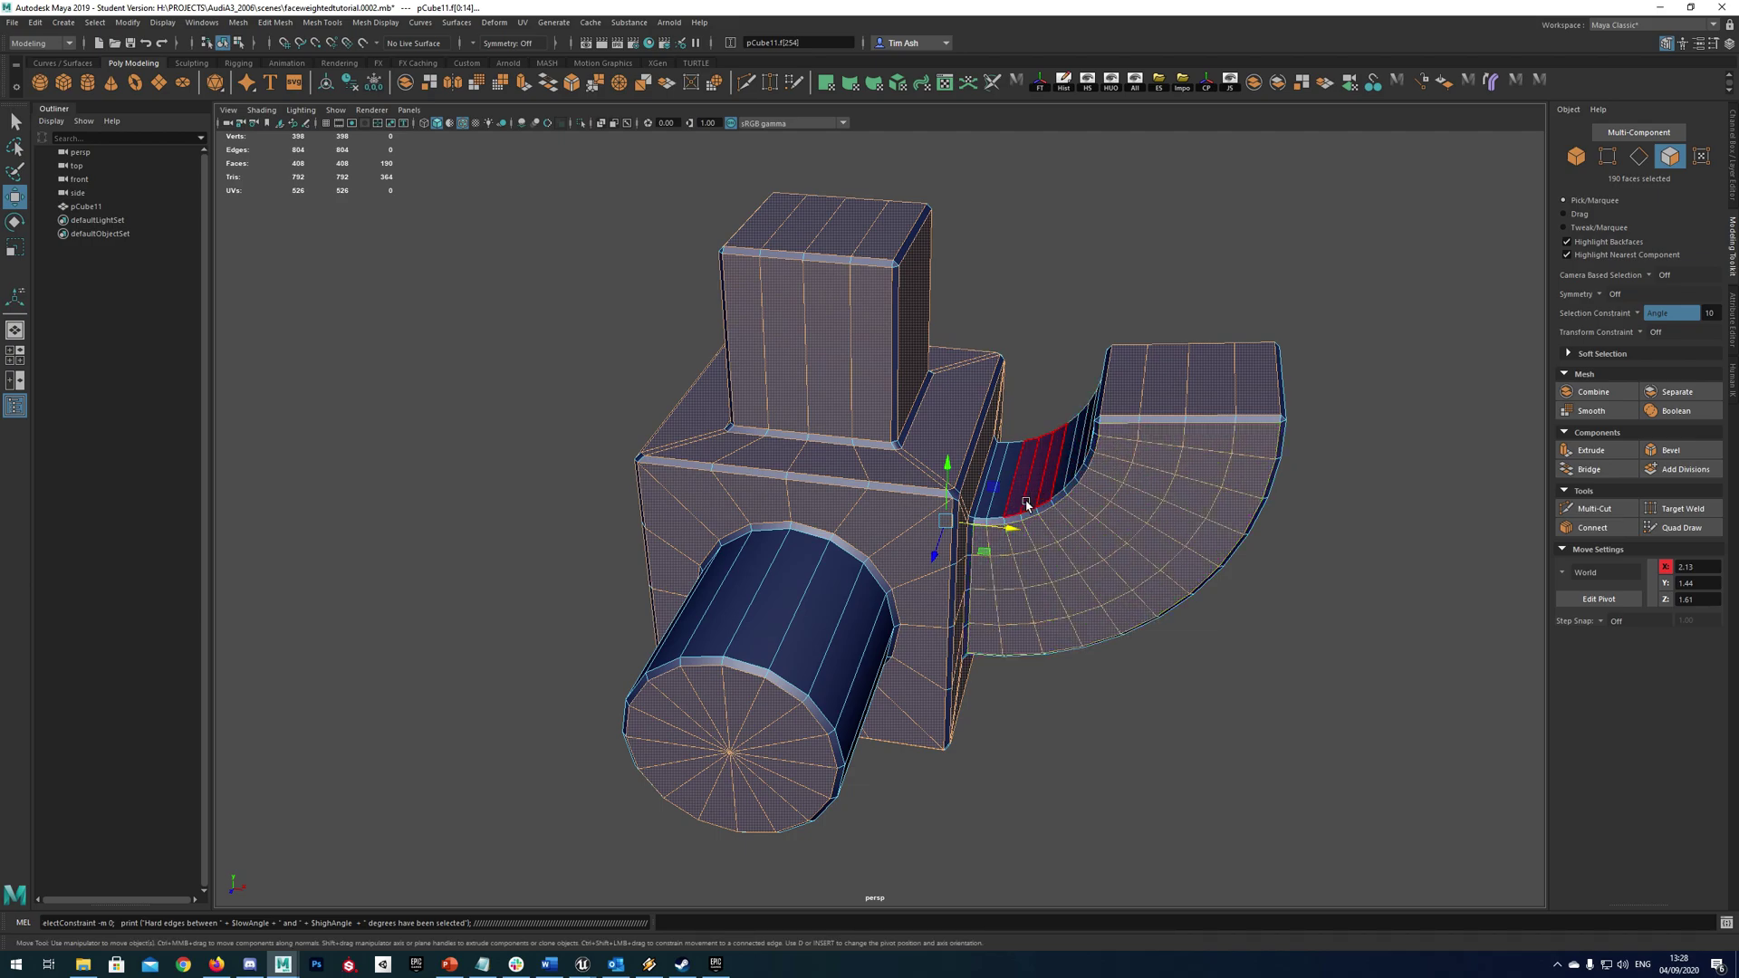
alt+drag(1186, 483, 1177, 485)
click(375, 23)
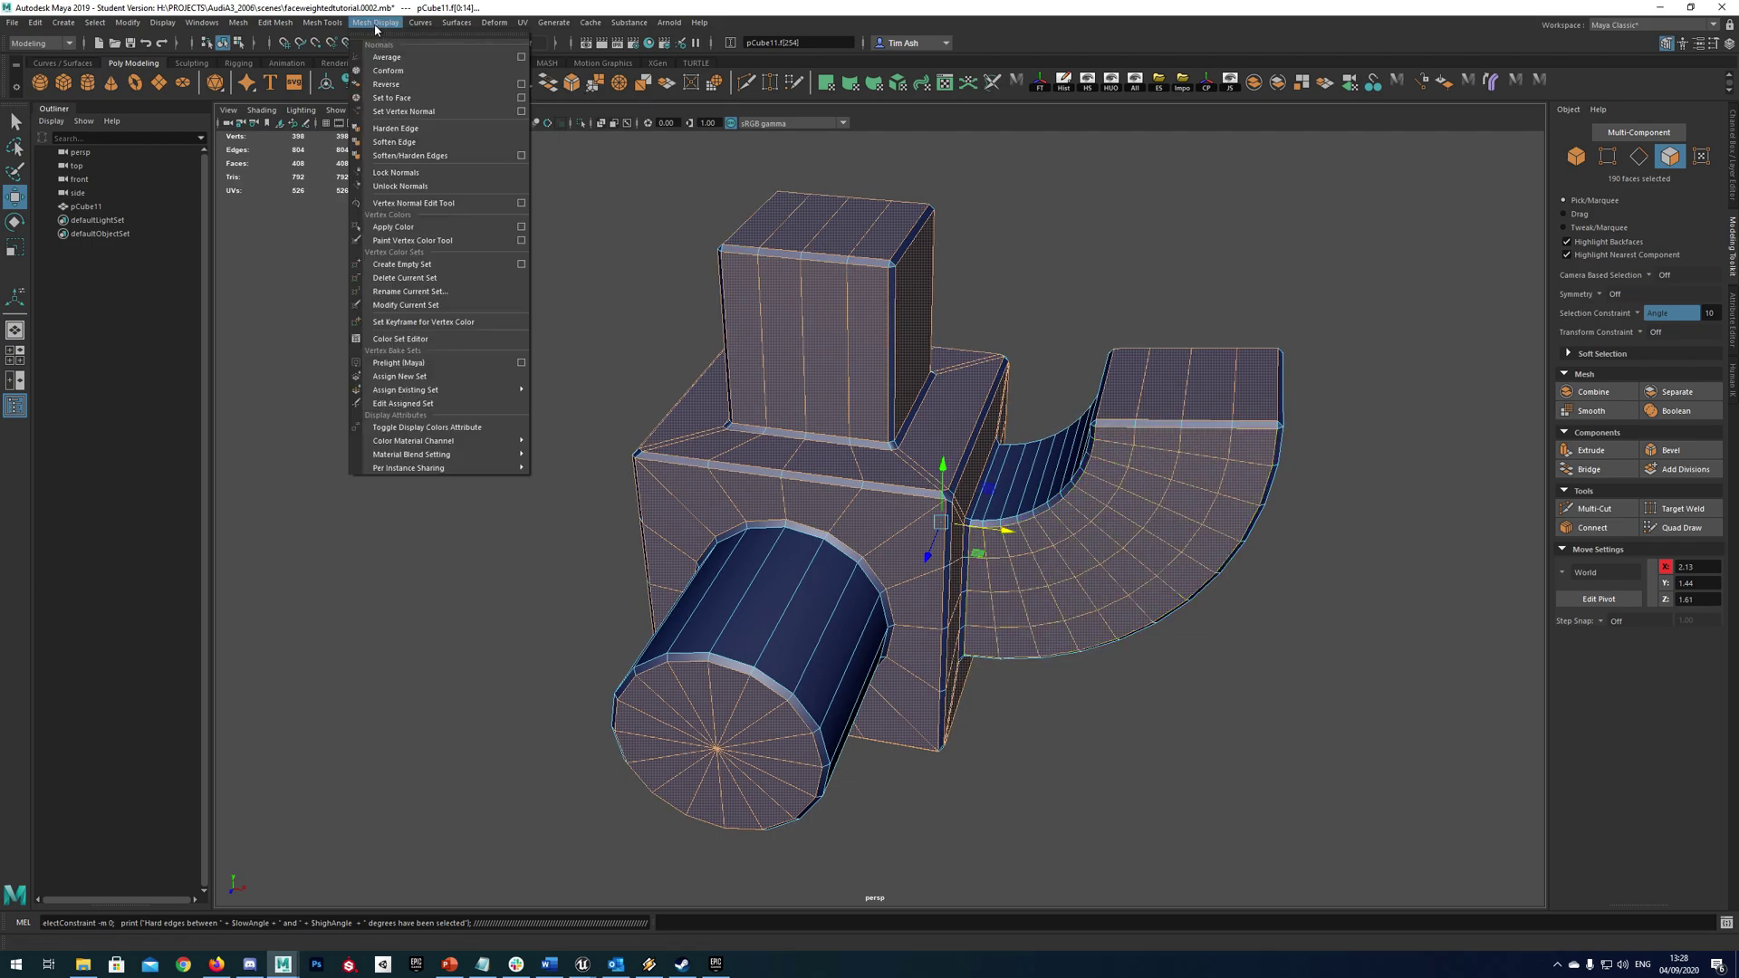
mouse_move(373, 22)
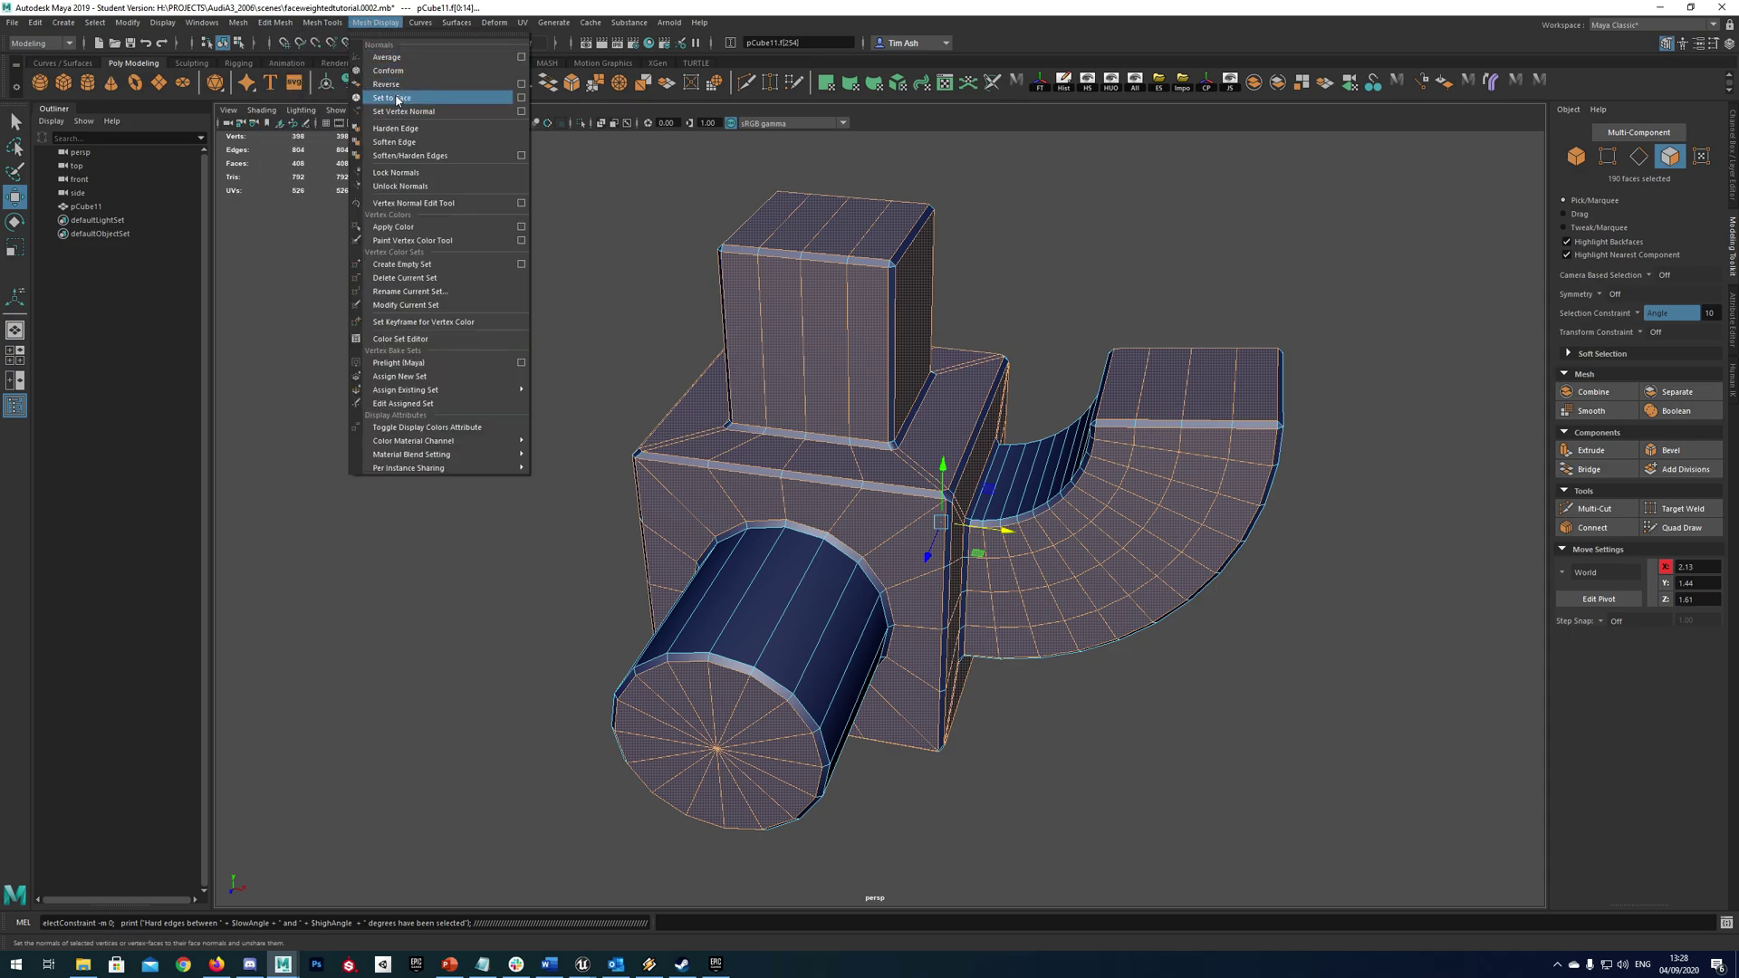
click(521, 98)
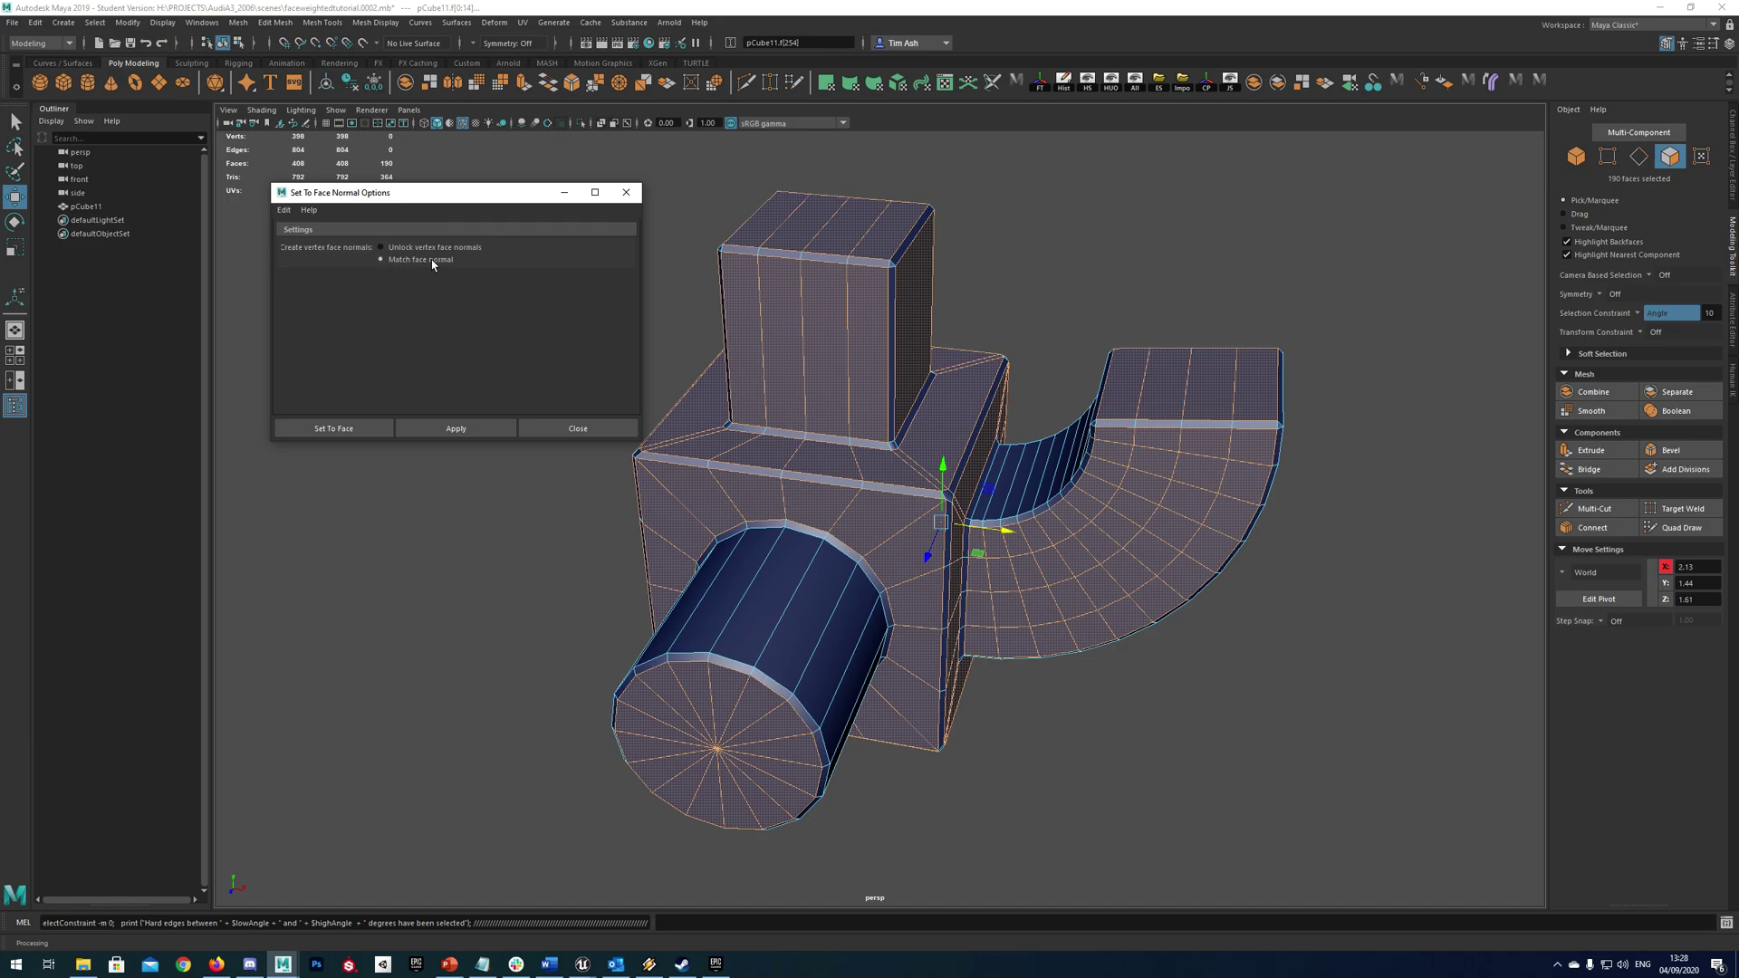
click(455, 429)
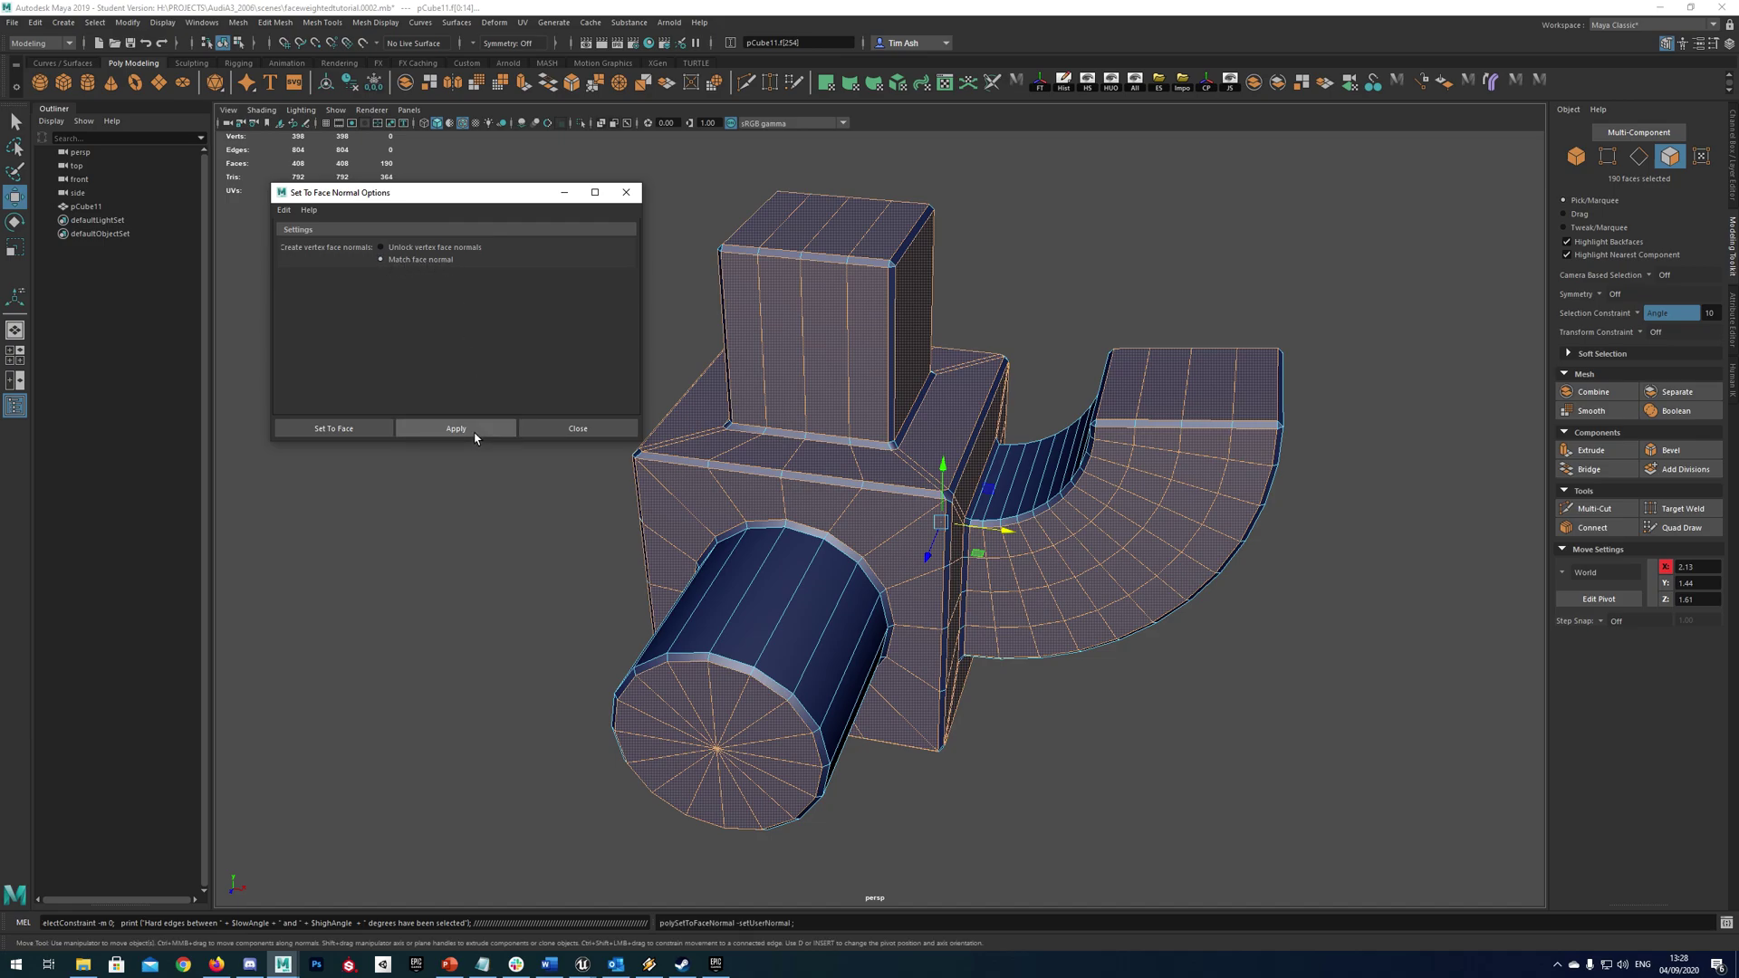
click(562, 428)
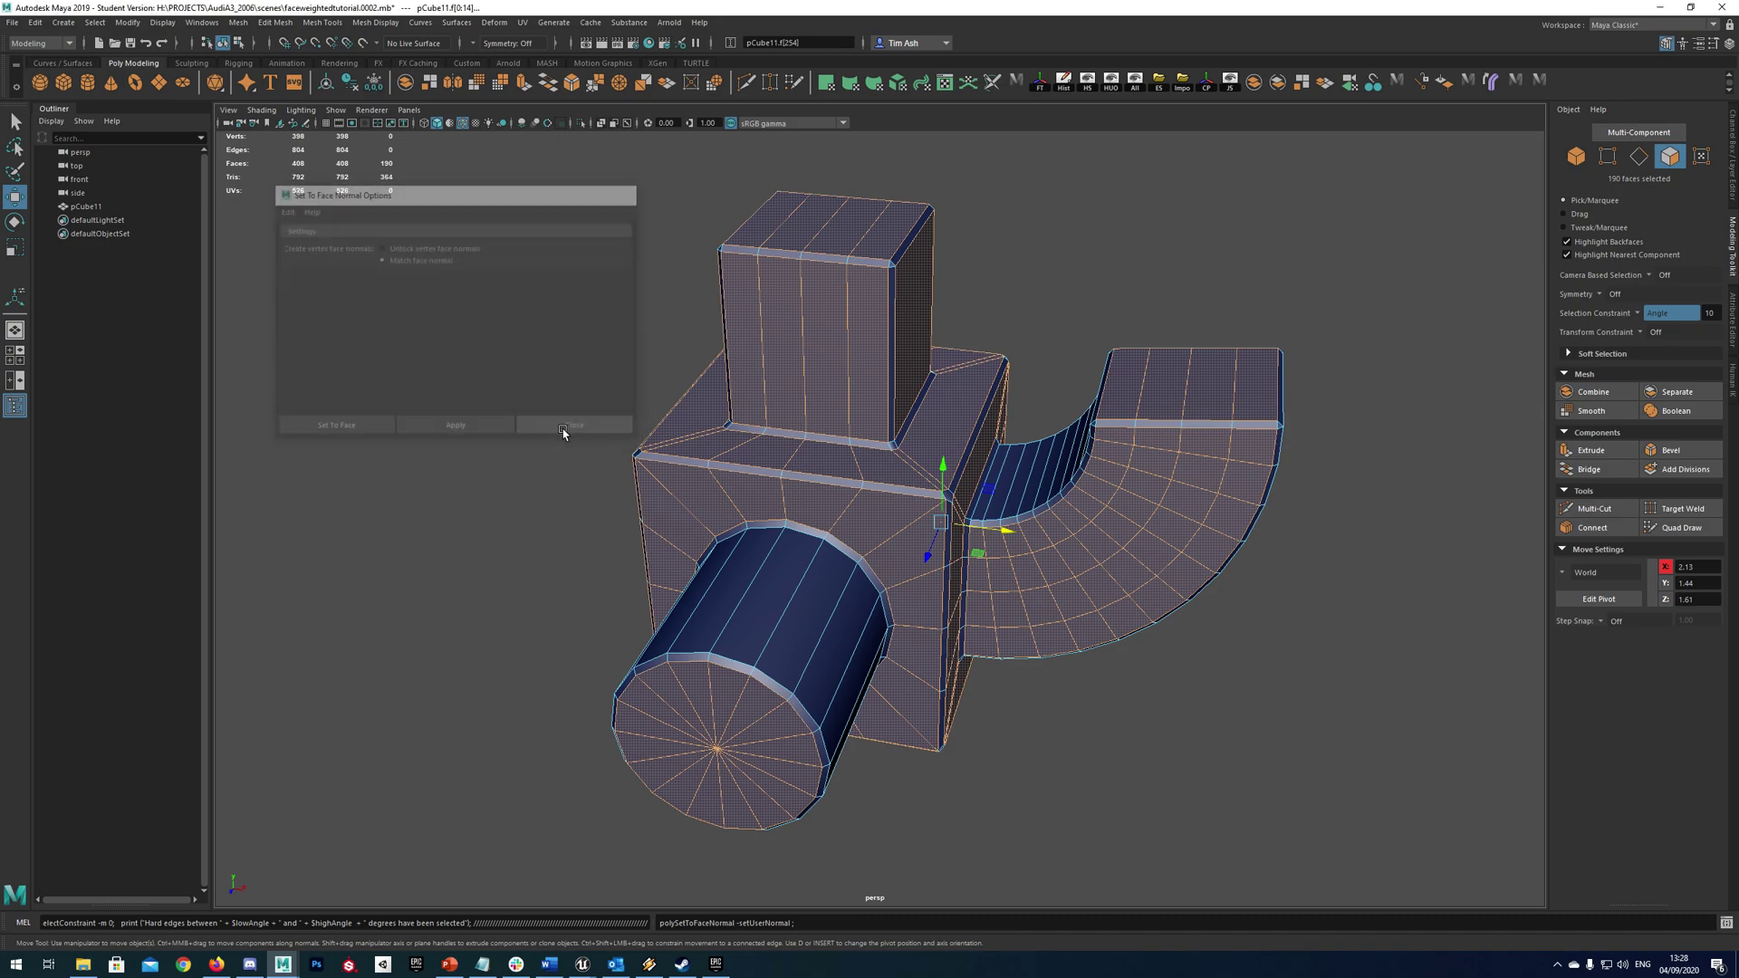
click(584, 408)
- Return the mesh to object mode, soften its edges, and deselect it
alt+drag(862, 418, 865, 376)
right_click(865, 374)
click(916, 353)
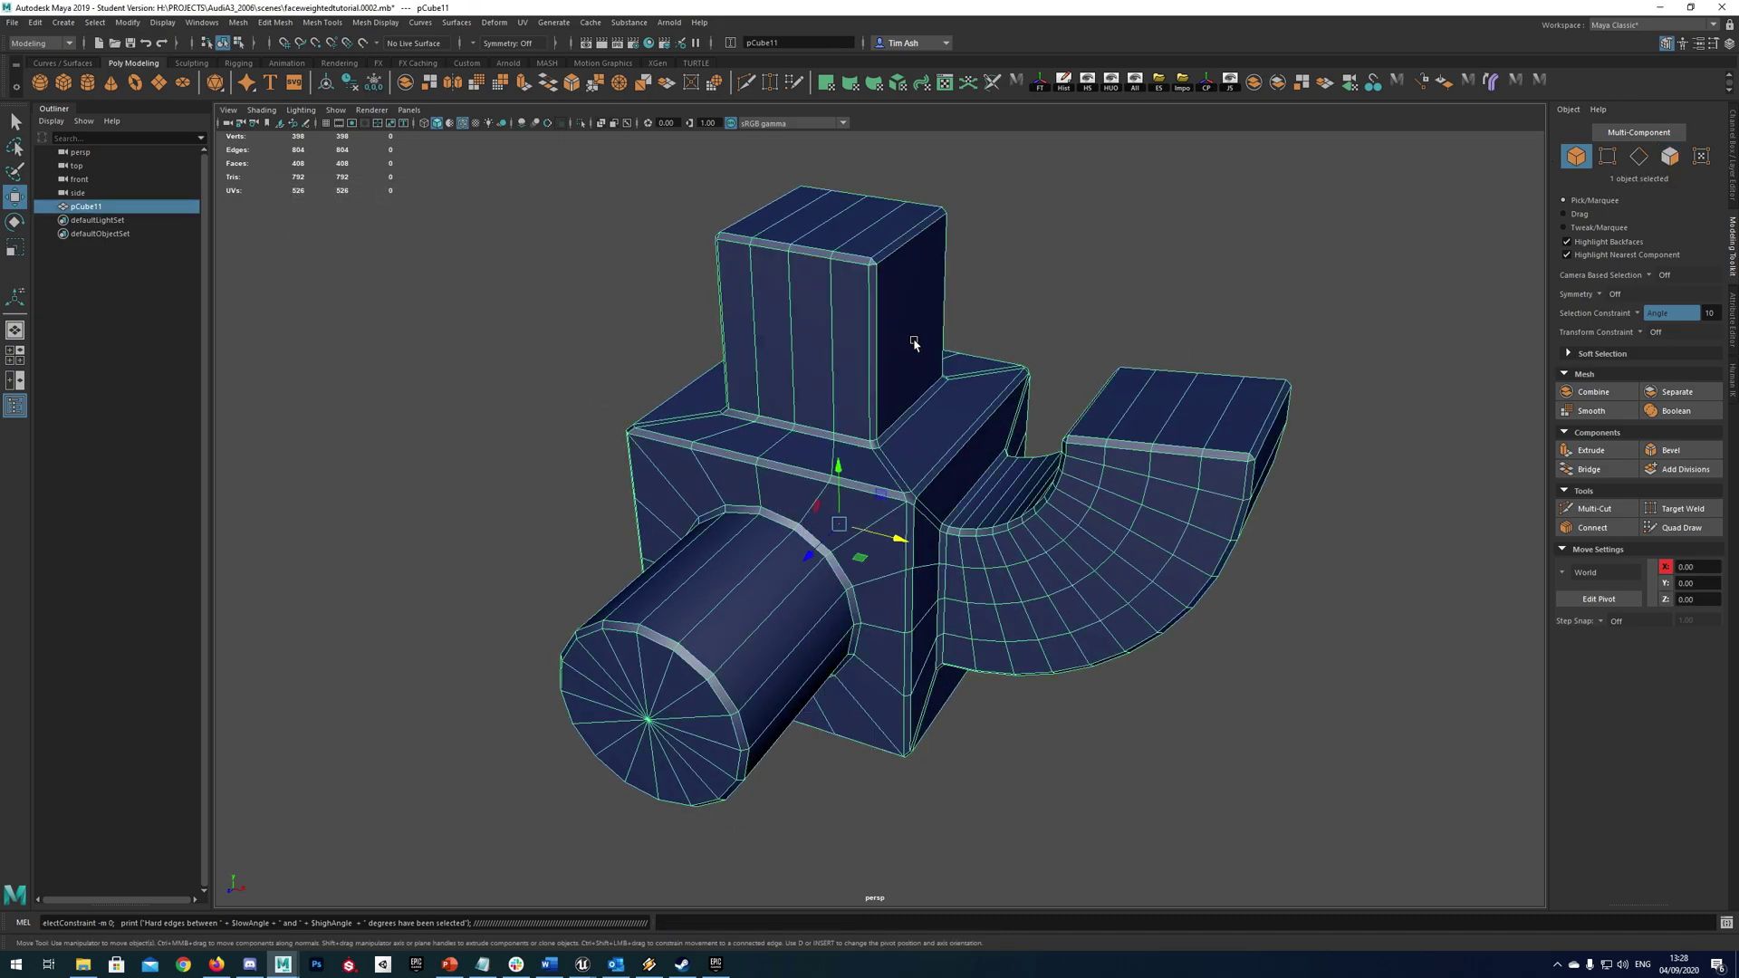
shift+right_click(914, 342)
right_drag(959, 362, 1047, 349)
click(1066, 394)
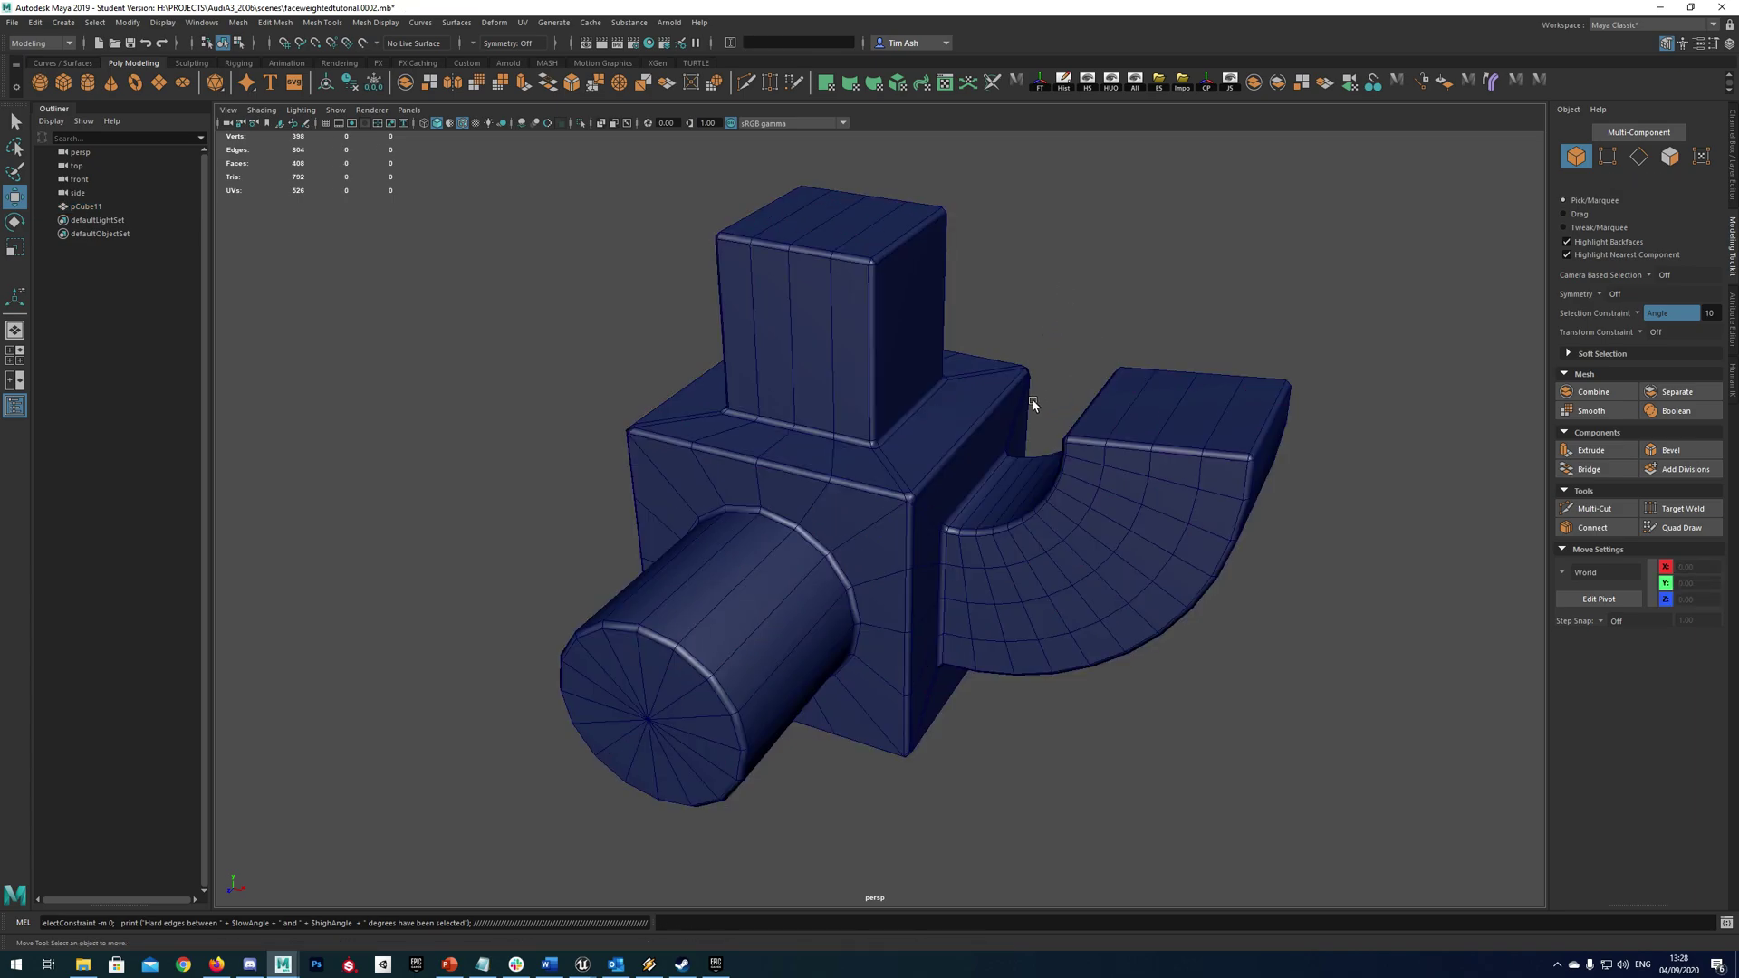
- Duplicate the mesh and move the copy along X to about -12.03, away from the original
alt+drag(1028, 391, 932, 438)
click(935, 455)
key(ctrl+d)
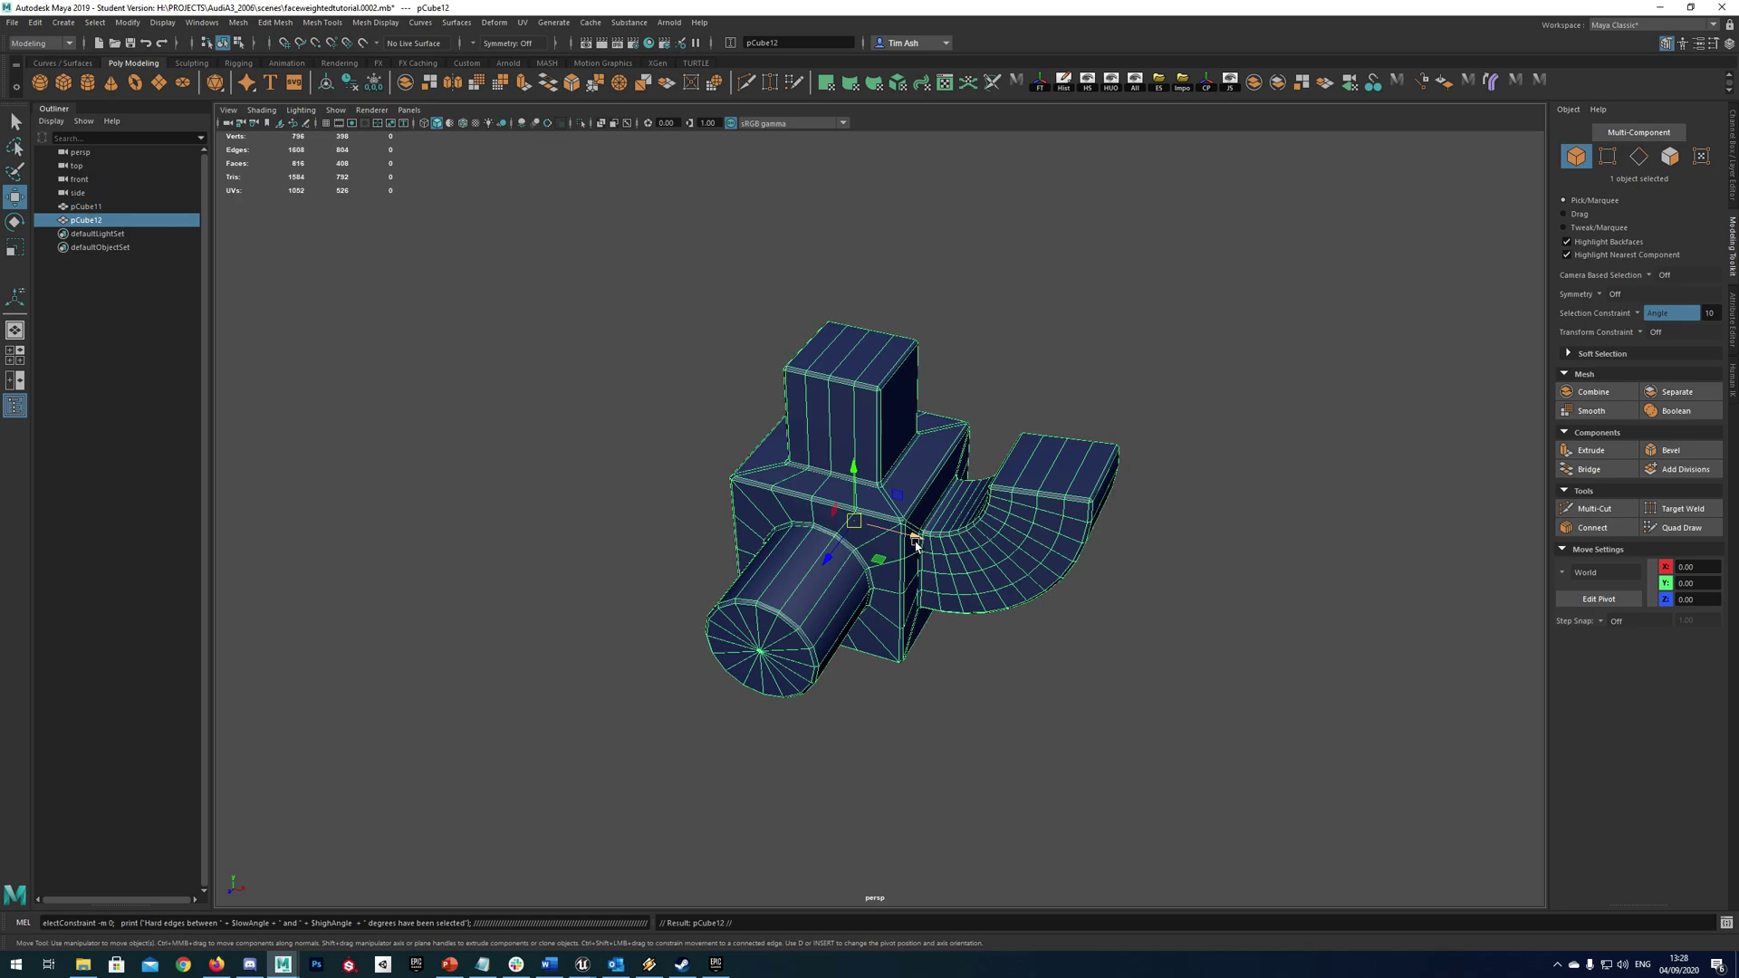
drag(916, 538, 592, 449)
key(f)
click(1145, 326)
click(1069, 480)
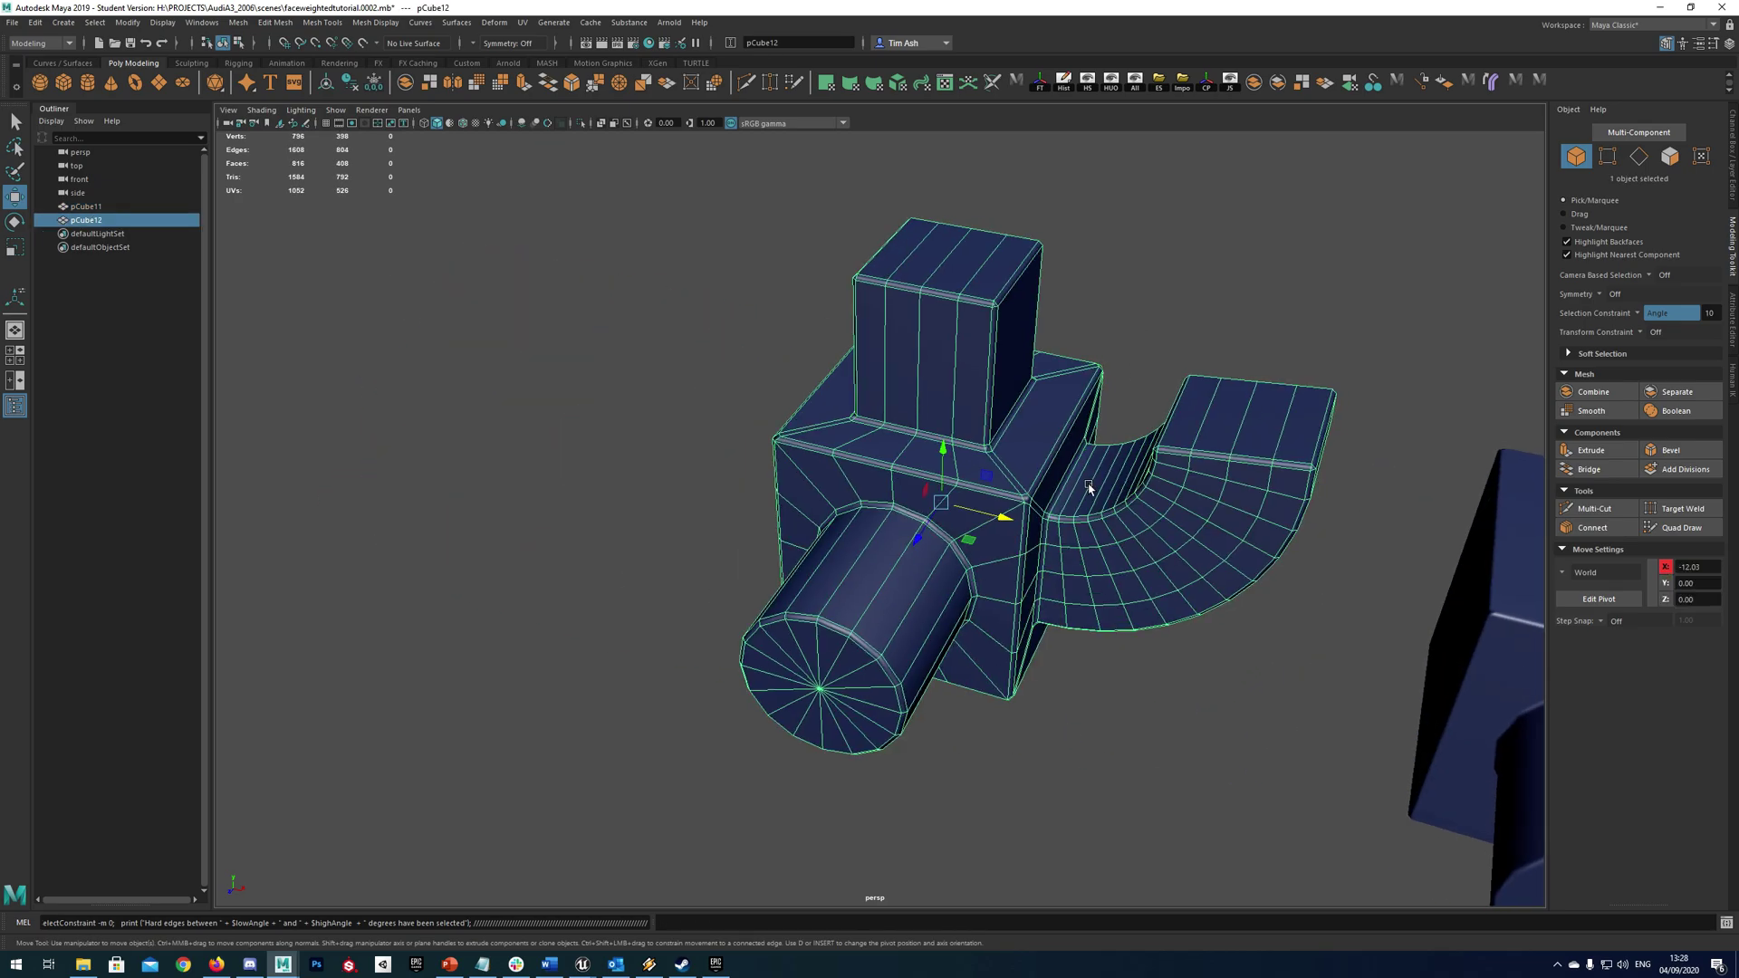
key(f)
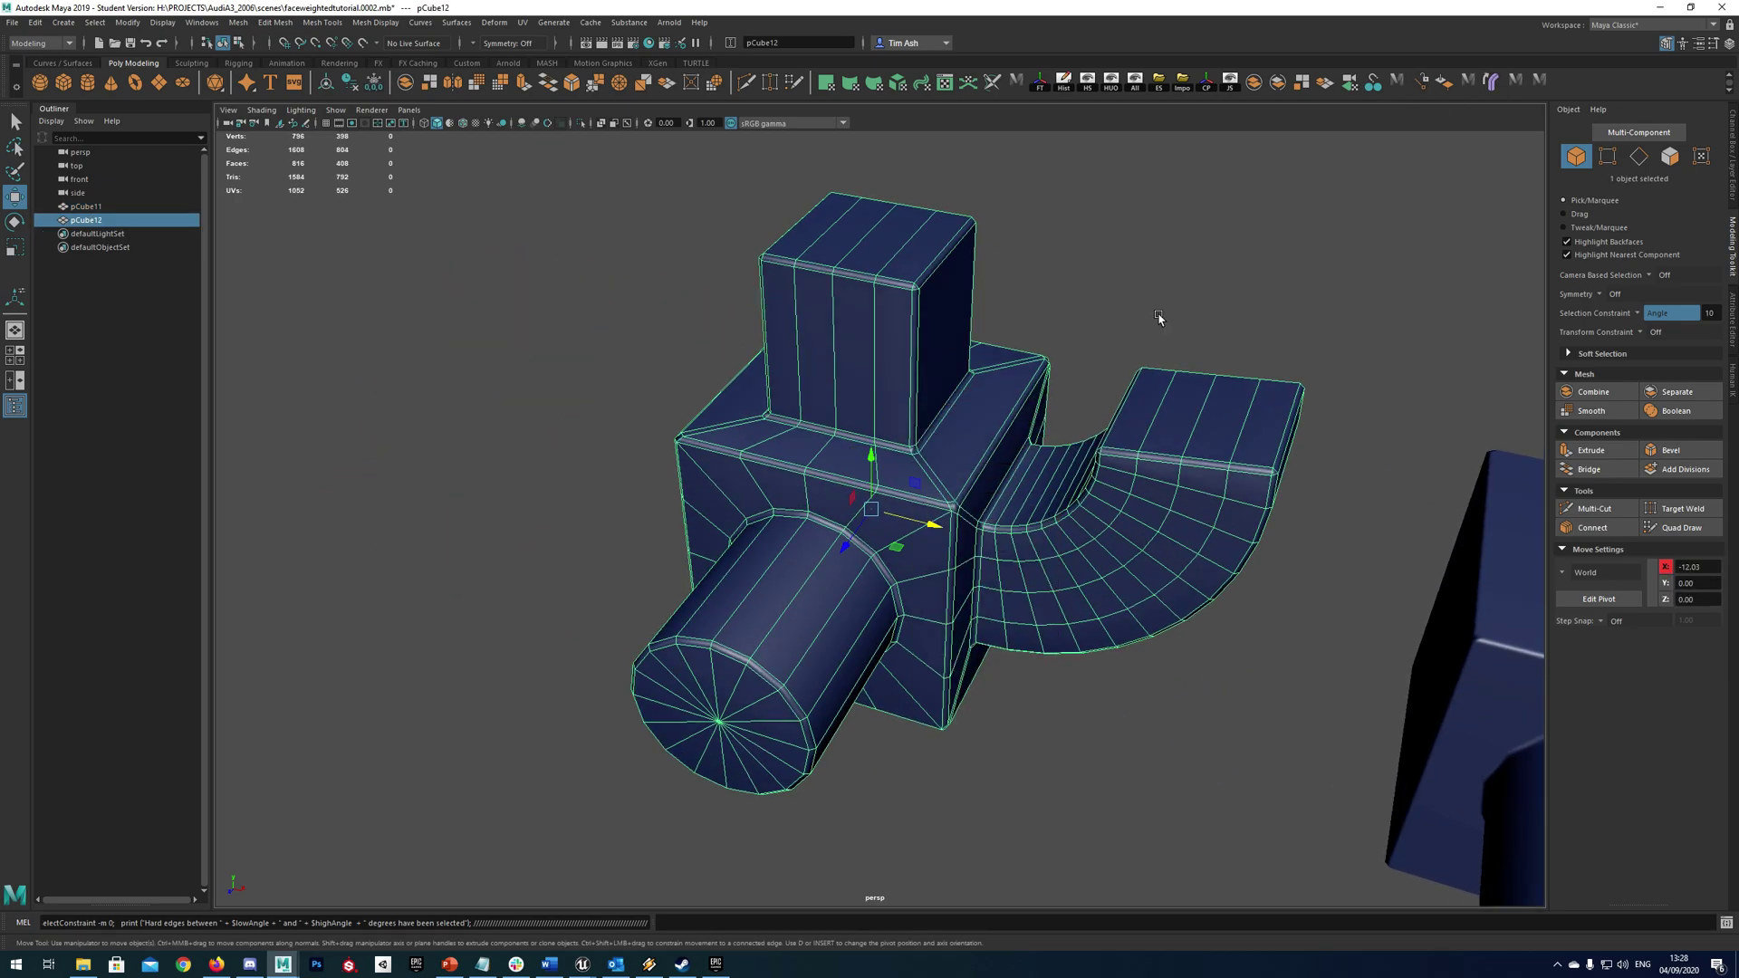
- Soften all edges of the duplicated mesh and clear the selection
shift+right_click(1025, 396)
shift+right_drag(1134, 409, 1195, 388)
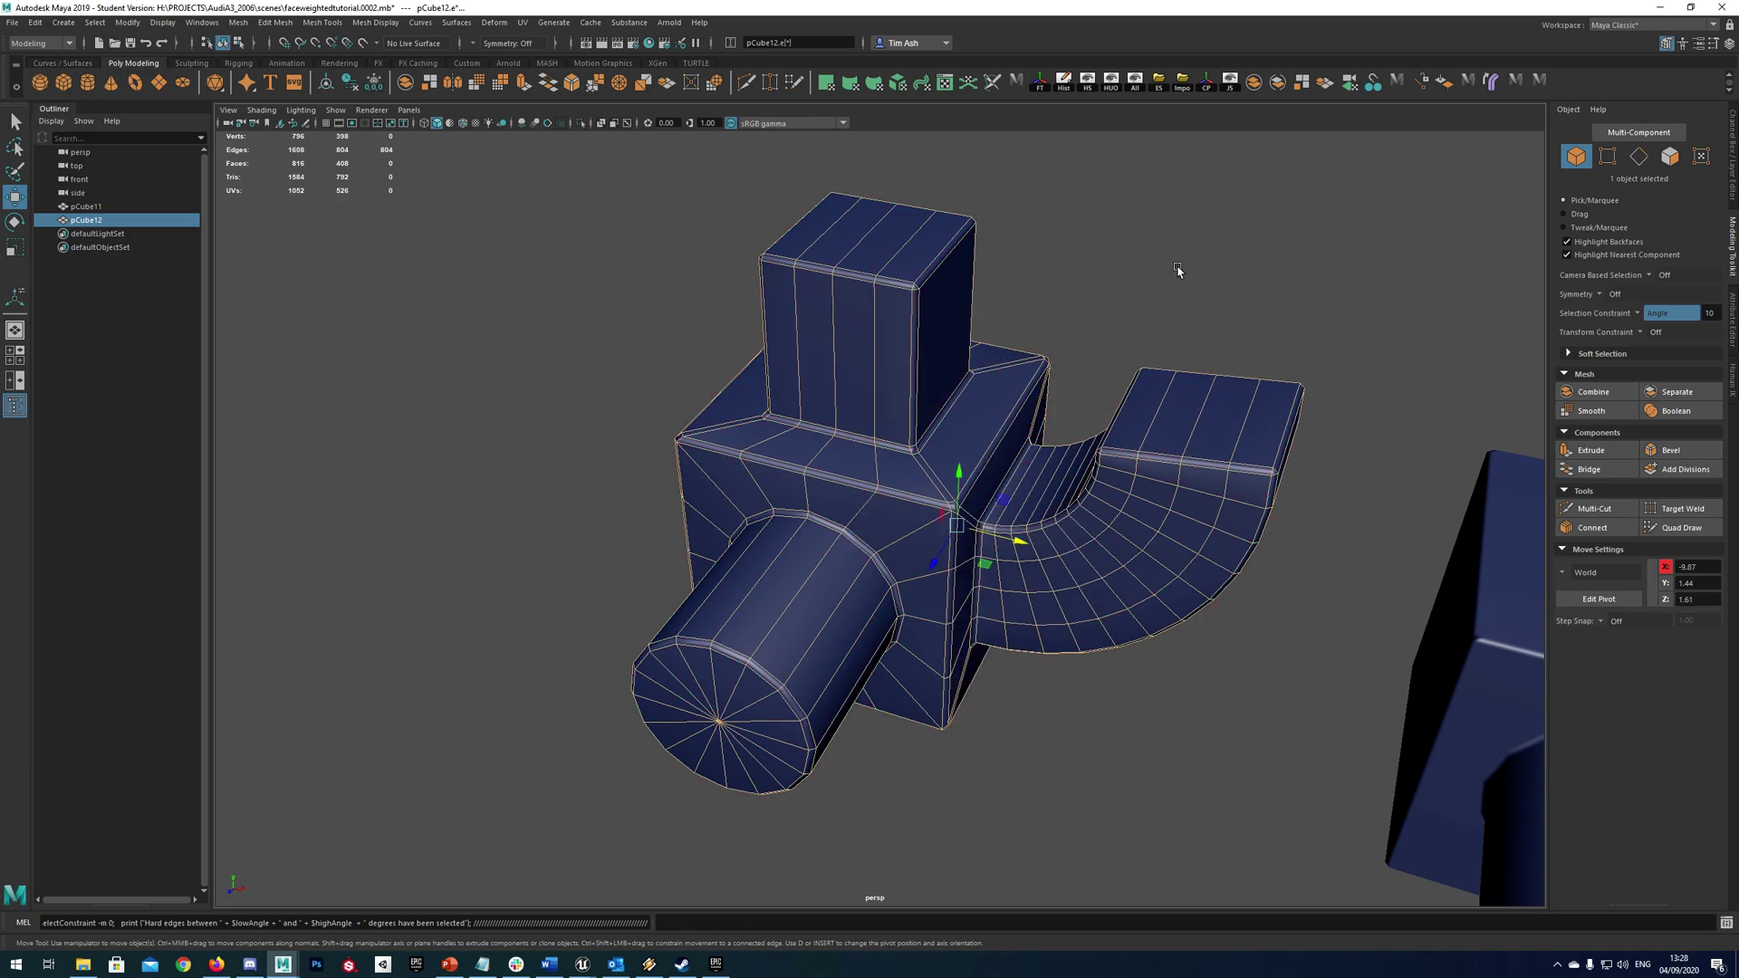
click(1180, 272)
- Compare the shading of the duplicated mesh with that of the original
scroll(1155, 335, down, 3)
alt+drag(1132, 345, 976, 301)
alt+middle_drag(1213, 450, 1114, 426)
click(1115, 431)
scroll(1121, 453, up, 3)
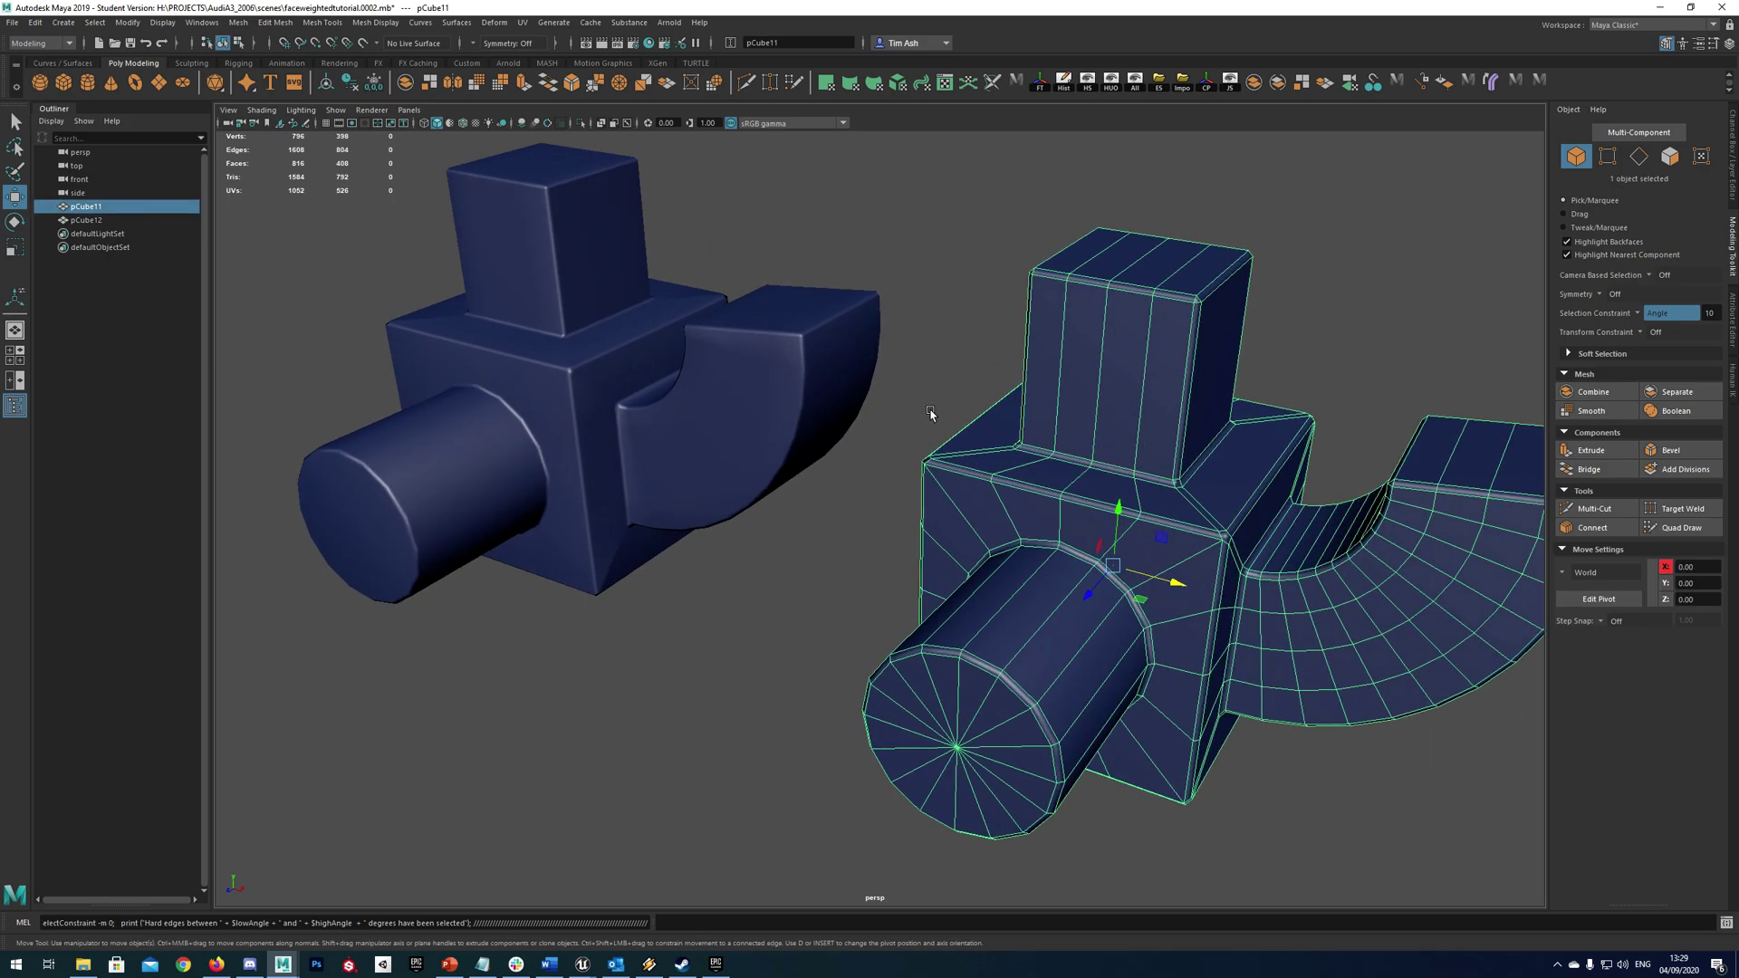
alt+middle_drag(634, 426, 978, 493)
scroll(978, 492, up, 3)
alt+drag(889, 462, 903, 507)
click(865, 394)
alt+drag(1055, 240, 1103, 209)
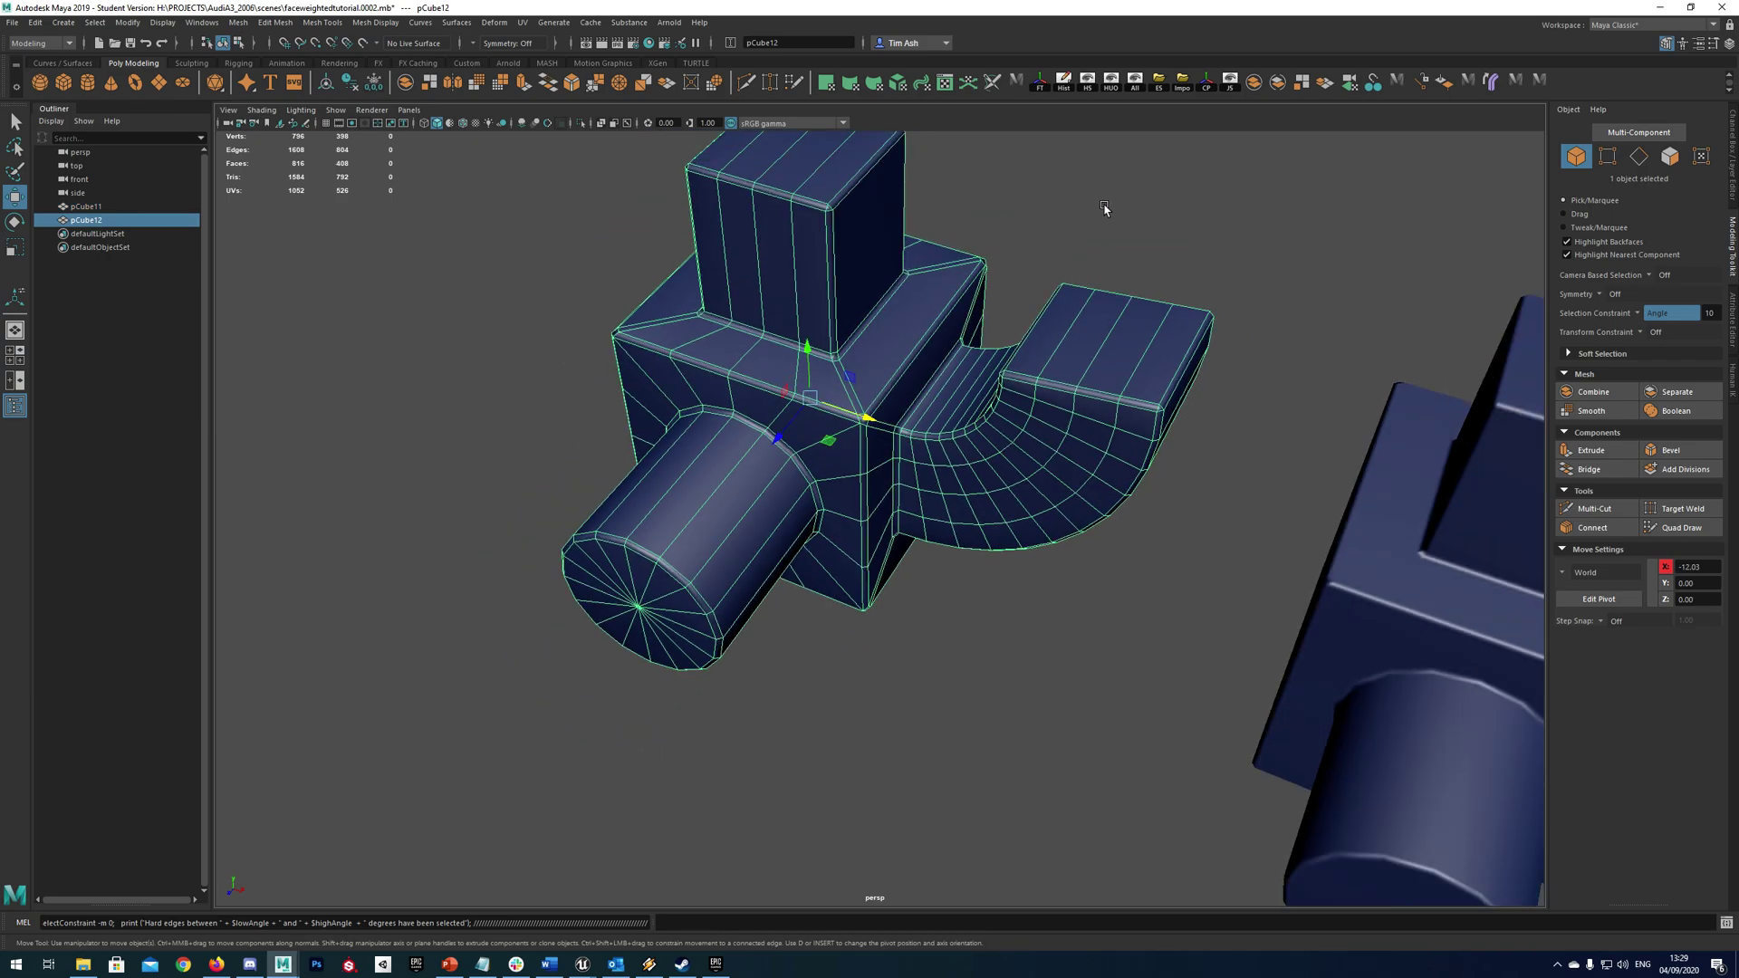
- Inspect the softened copy and the original side by side from several angles, checking the copy's wireframe and shading
click(1104, 208)
alt+drag(928, 474, 924, 449)
scroll(924, 449, down, 3)
alt+middle_drag(1004, 449, 912, 439)
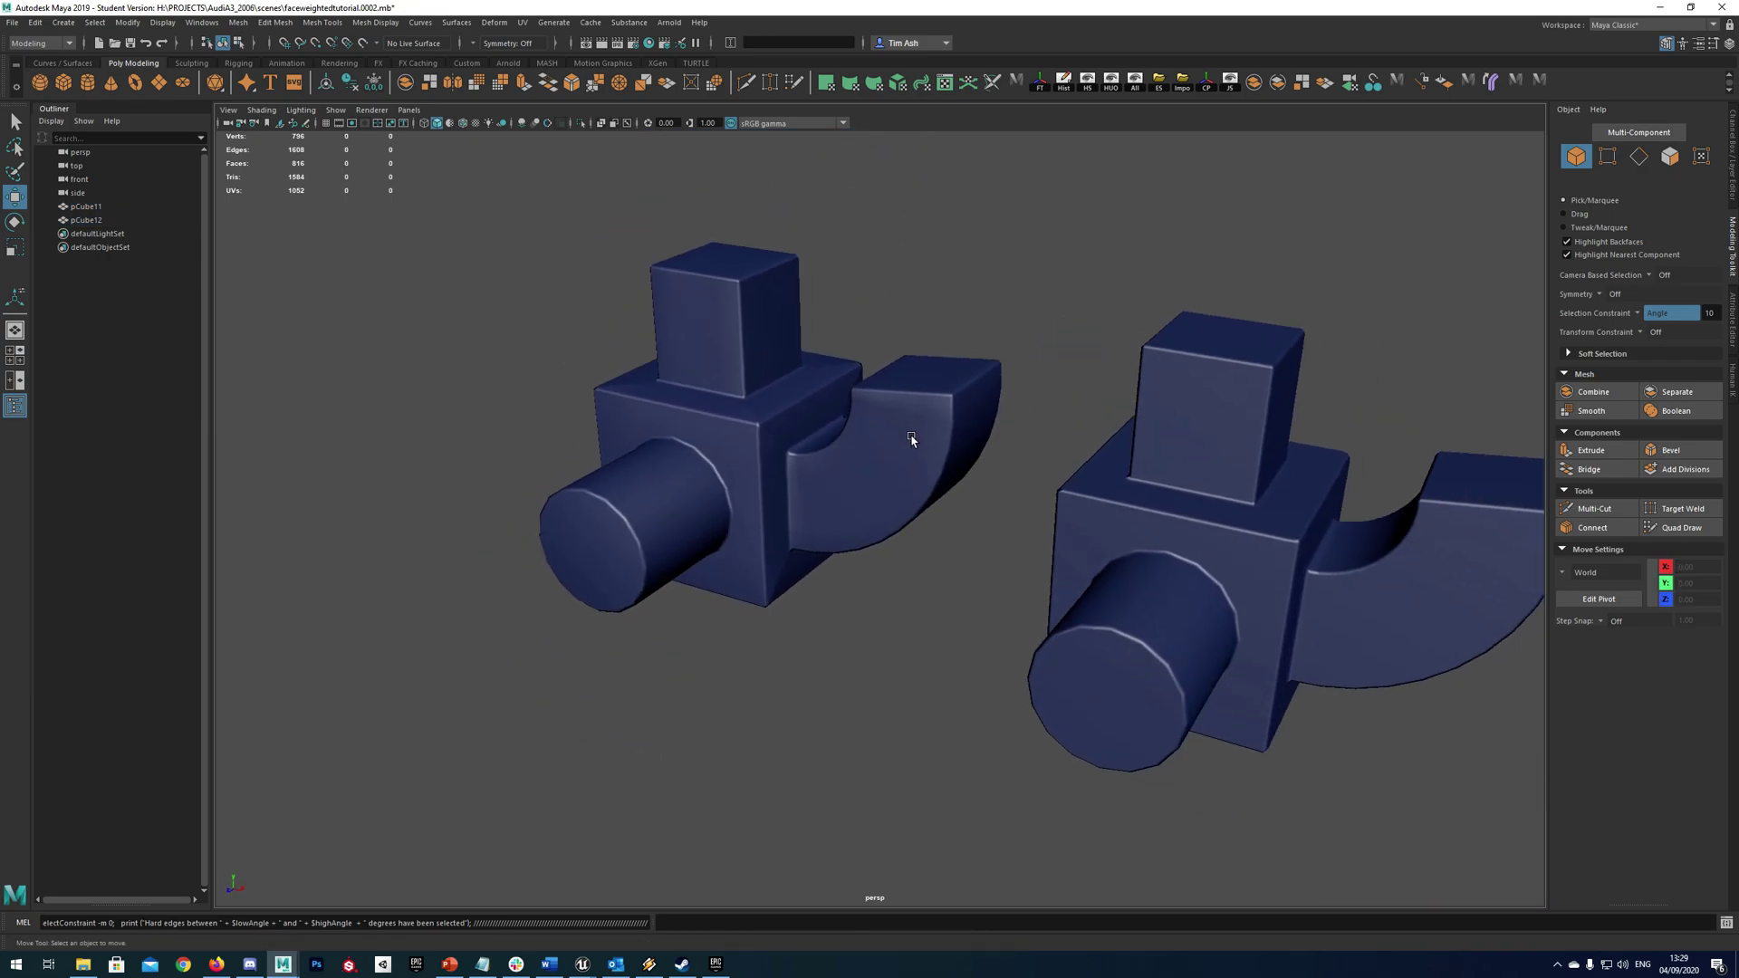
mouse_move(841, 480)
alt+mouse_down()
mouse_move(834, 457)
mouse_move(813, 469)
alt+mouse_up()
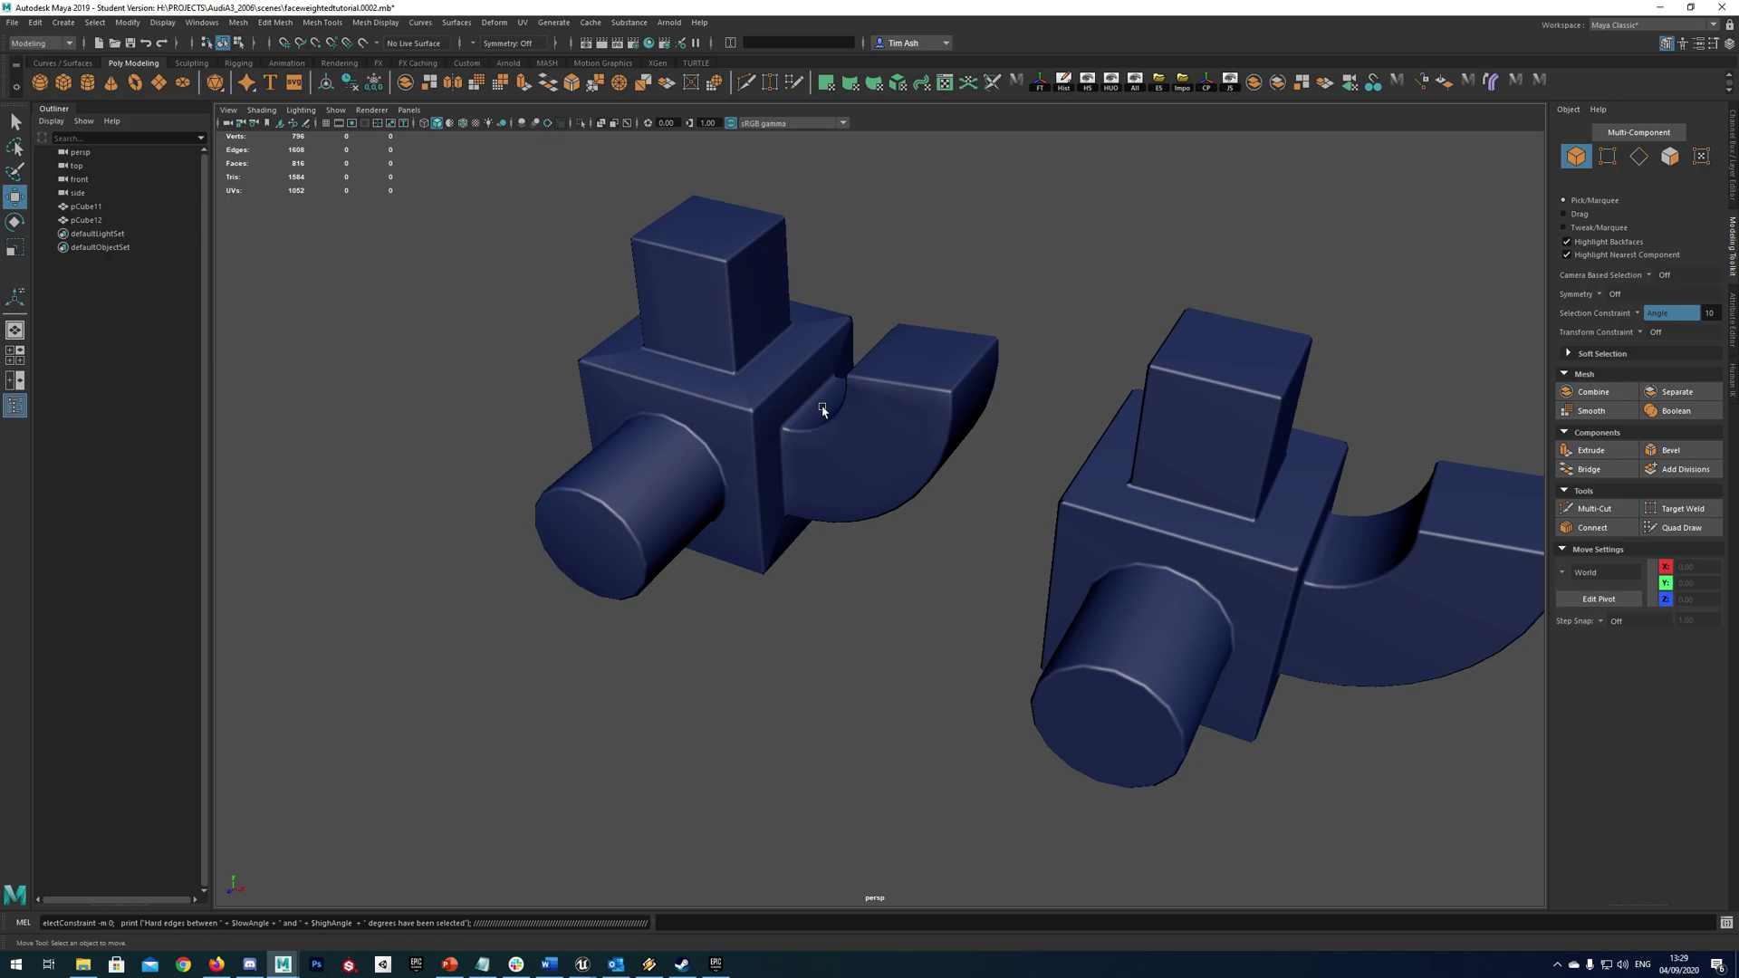
click(743, 394)
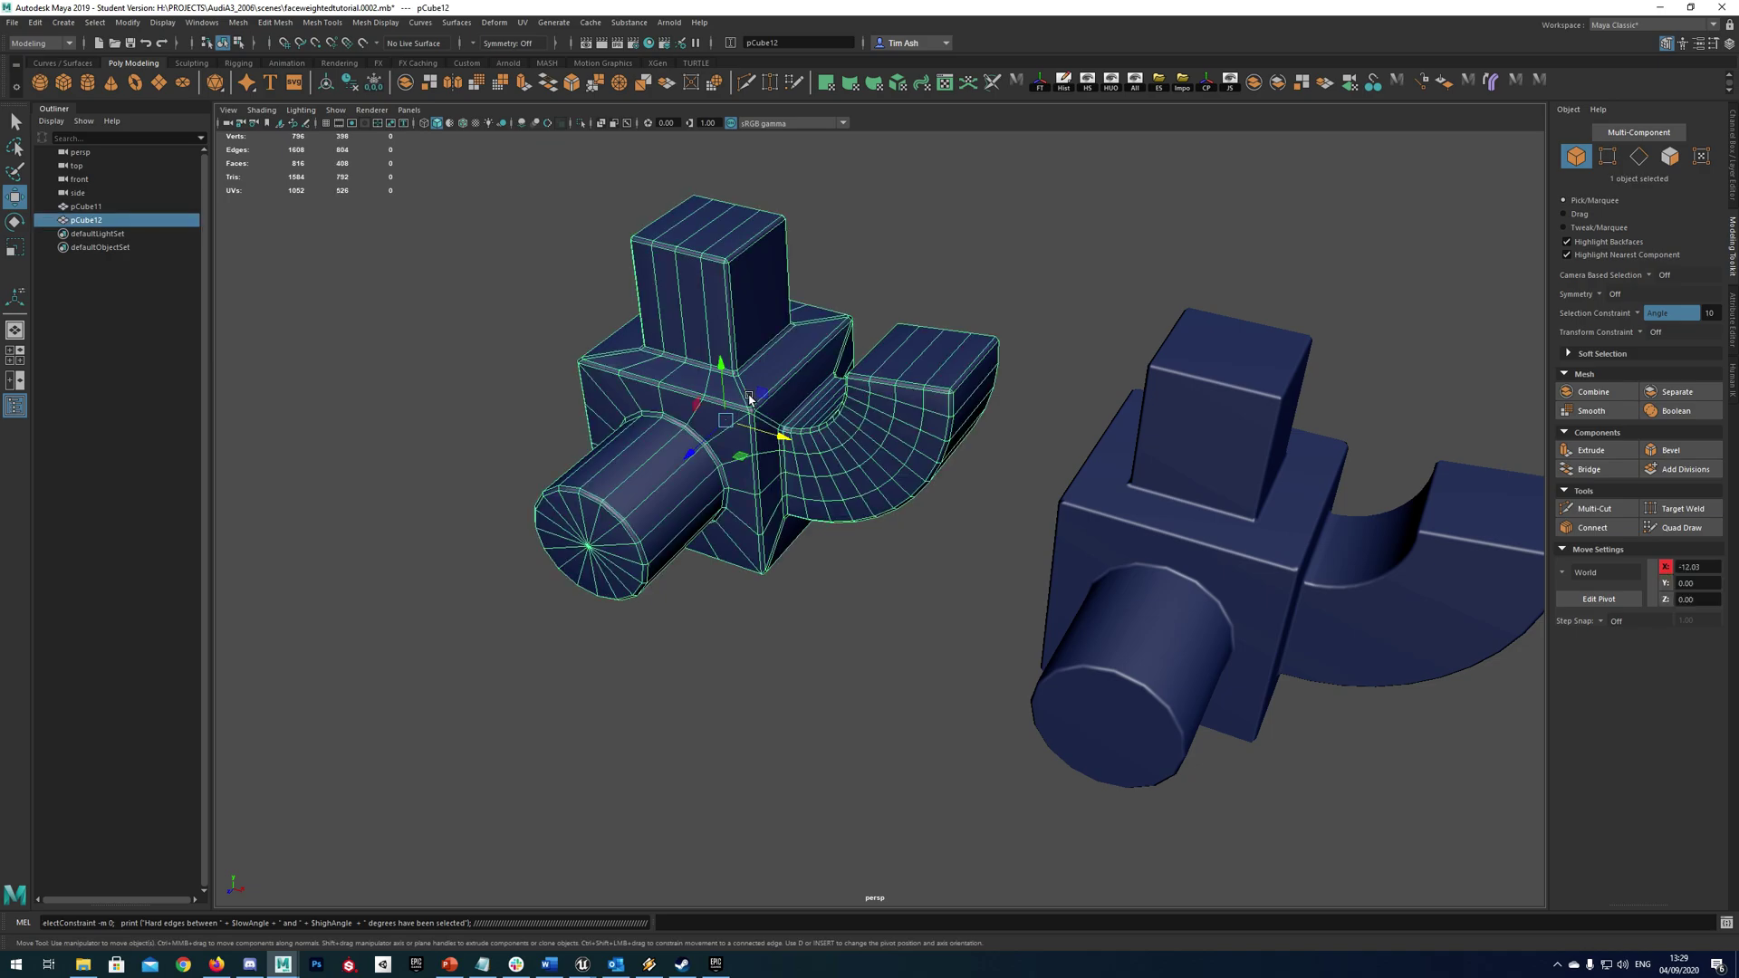
scroll(715, 371, up, 3)
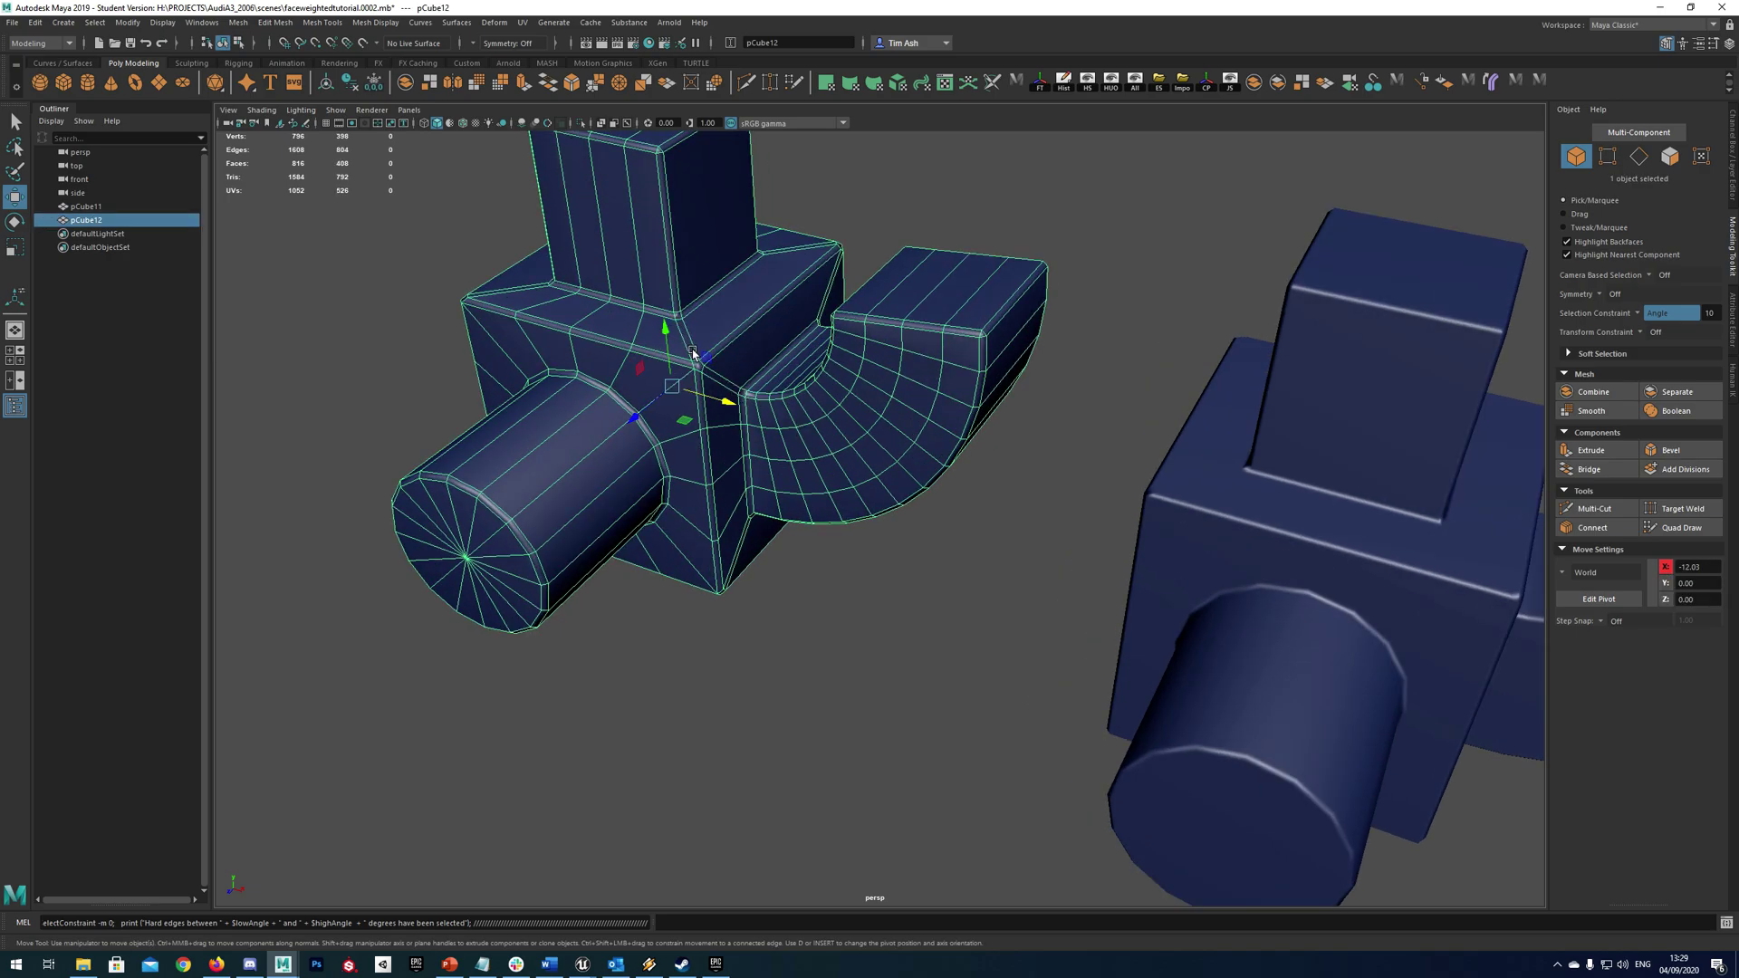
click(953, 223)
alt+drag(675, 346, 737, 403)
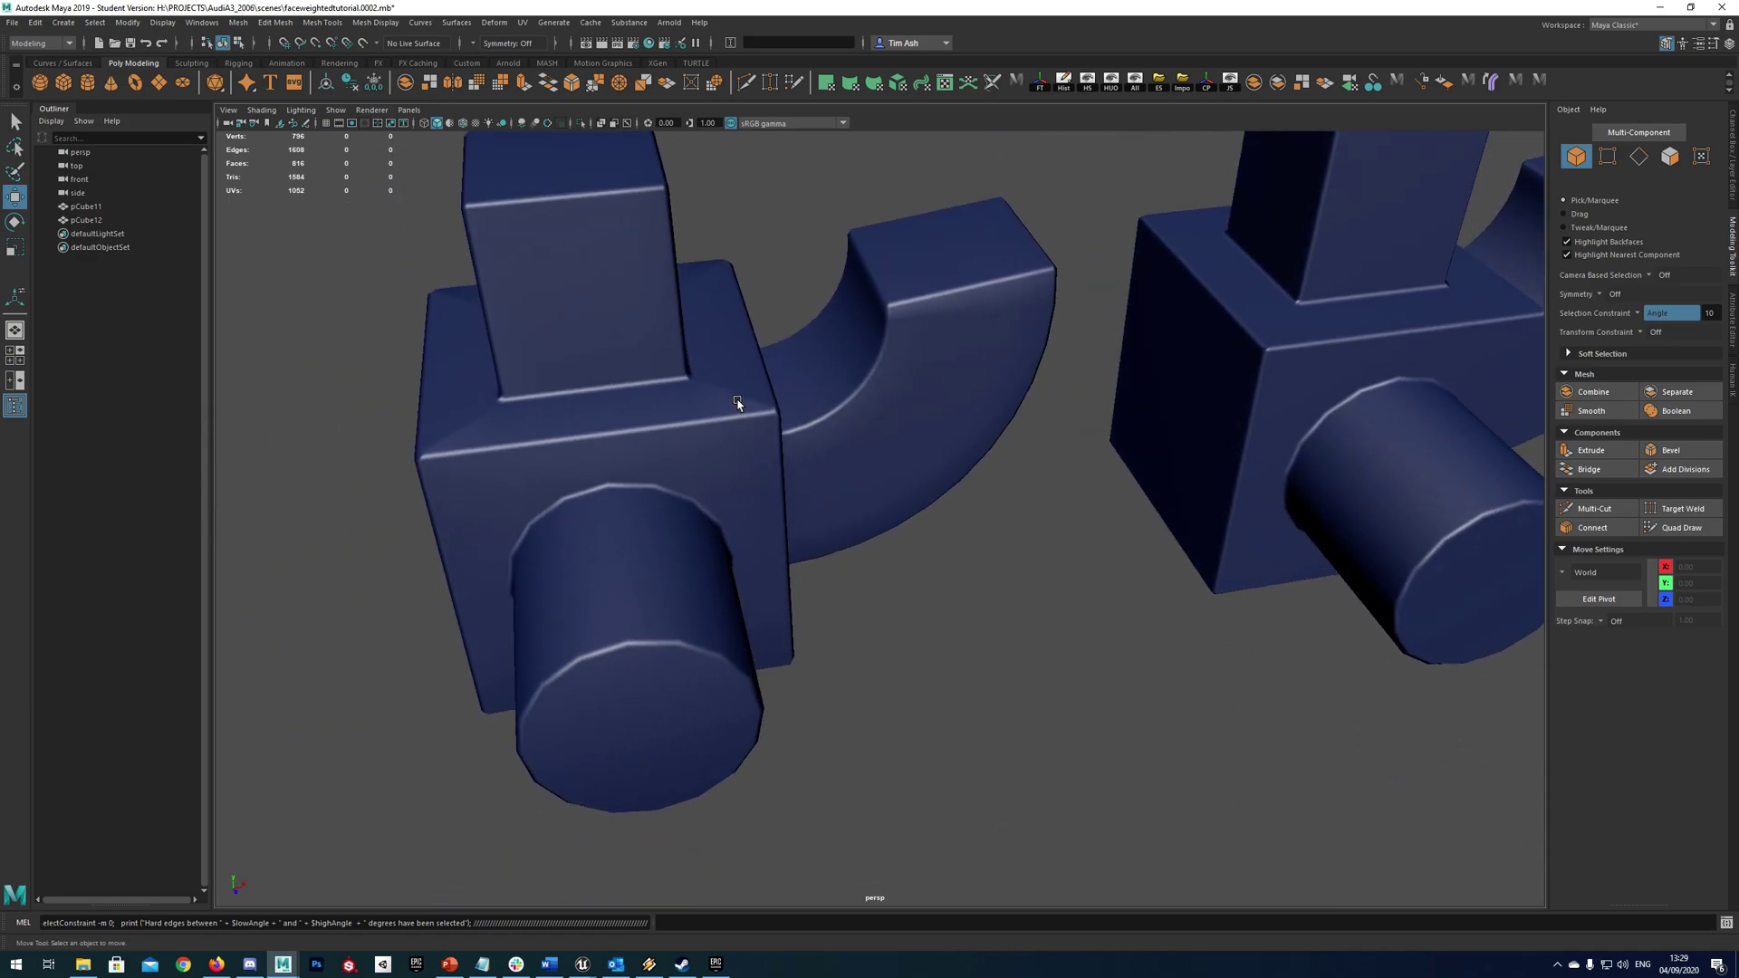
mouse_move(848, 462)
alt+mouse_down()
mouse_move(884, 508)
mouse_move(728, 497)
mouse_move(845, 480)
mouse_move(831, 474)
alt+mouse_up()
scroll(981, 446, down, 4)
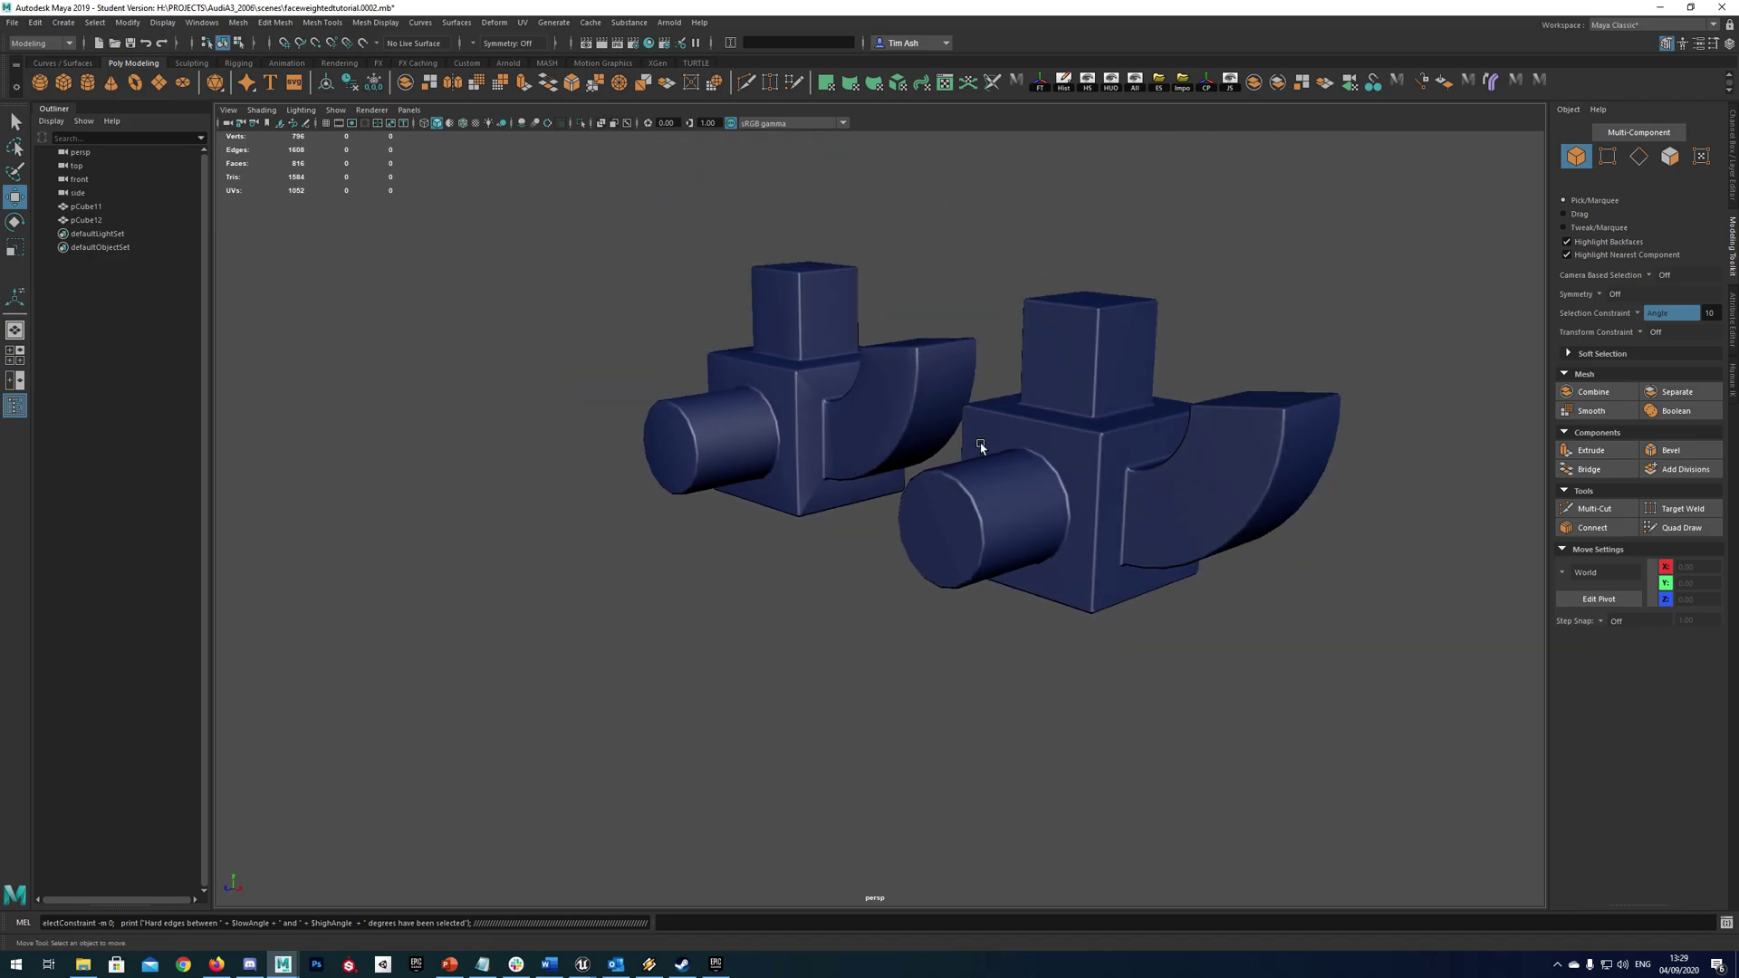
alt+middle_drag(981, 447, 857, 501)
alt+drag(857, 501, 1087, 381)
alt+right_drag(1086, 380, 1114, 450)
alt+drag(1114, 450, 1048, 464)
- Frame the original mesh and select the flat faces of its upper block in face mode
click(1009, 463)
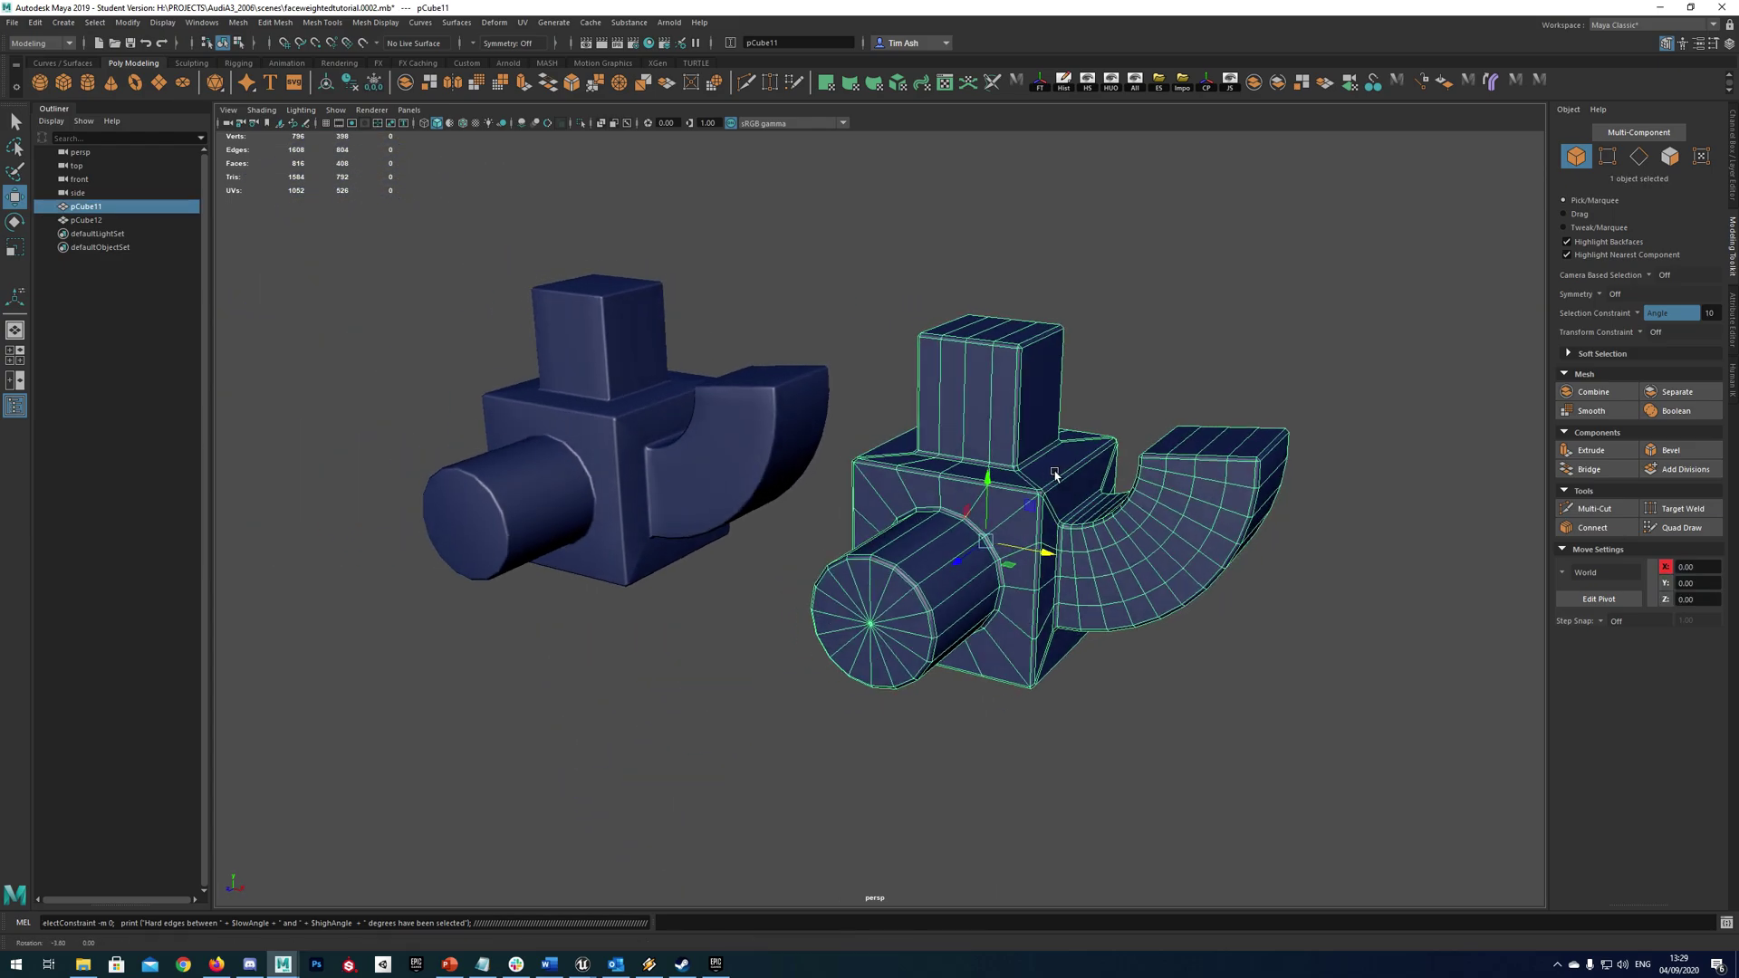
key(f)
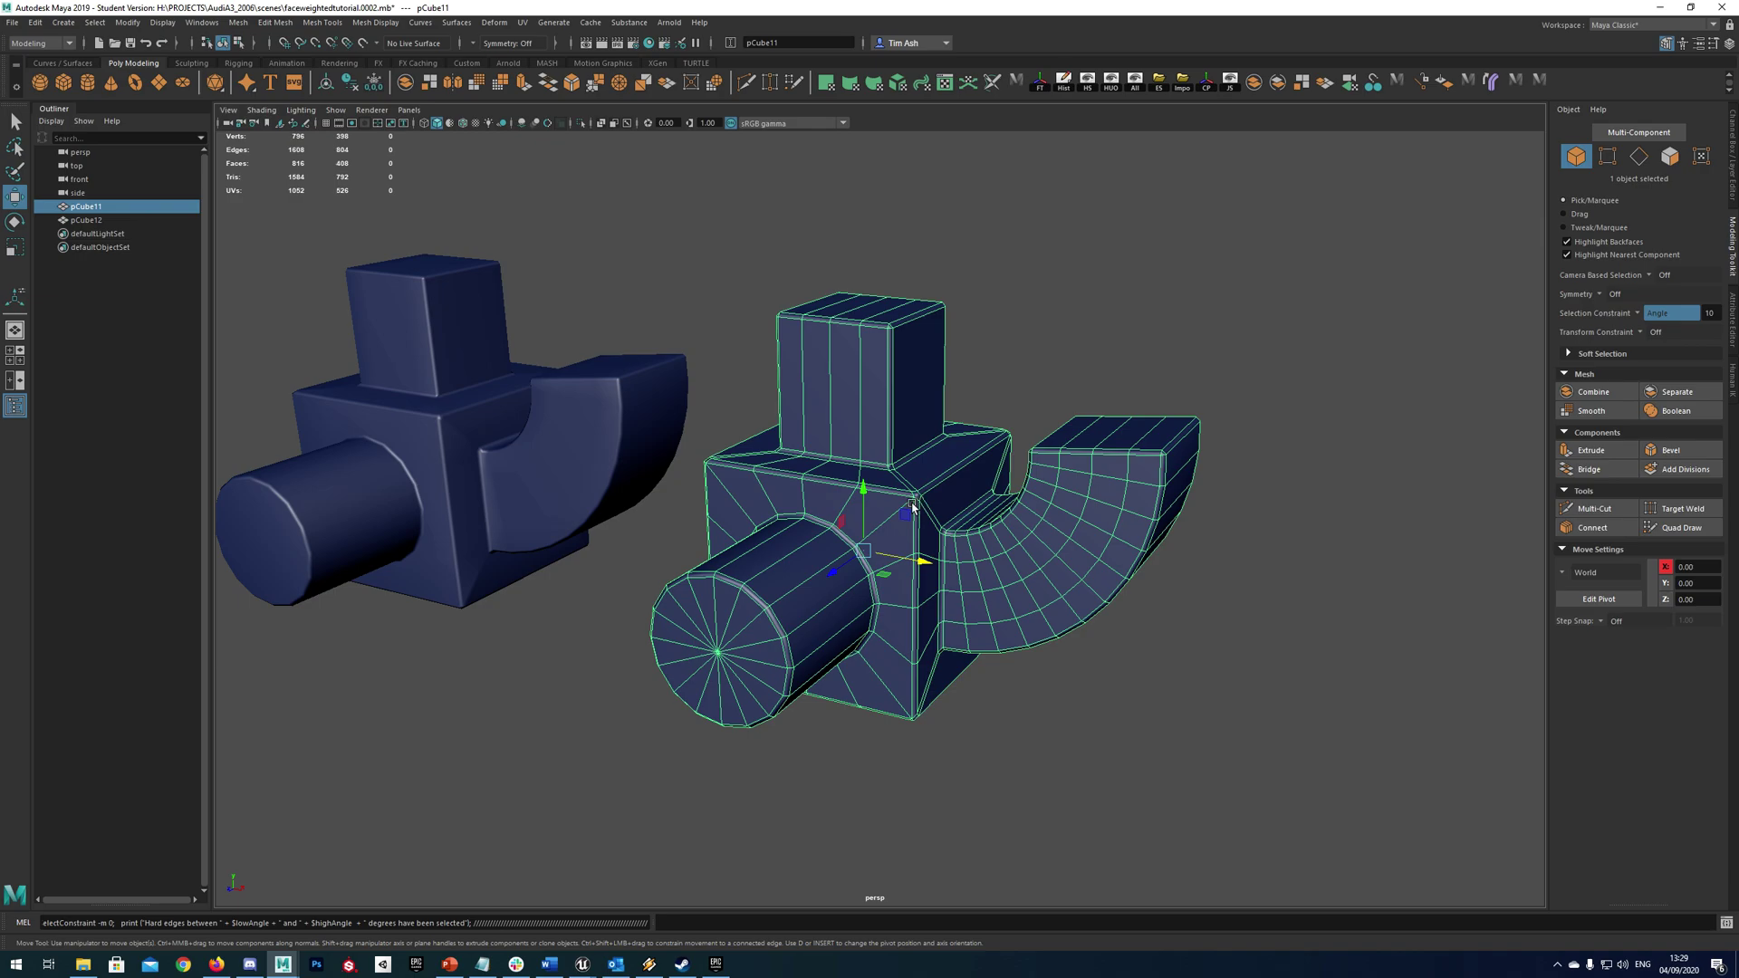
key(F11)
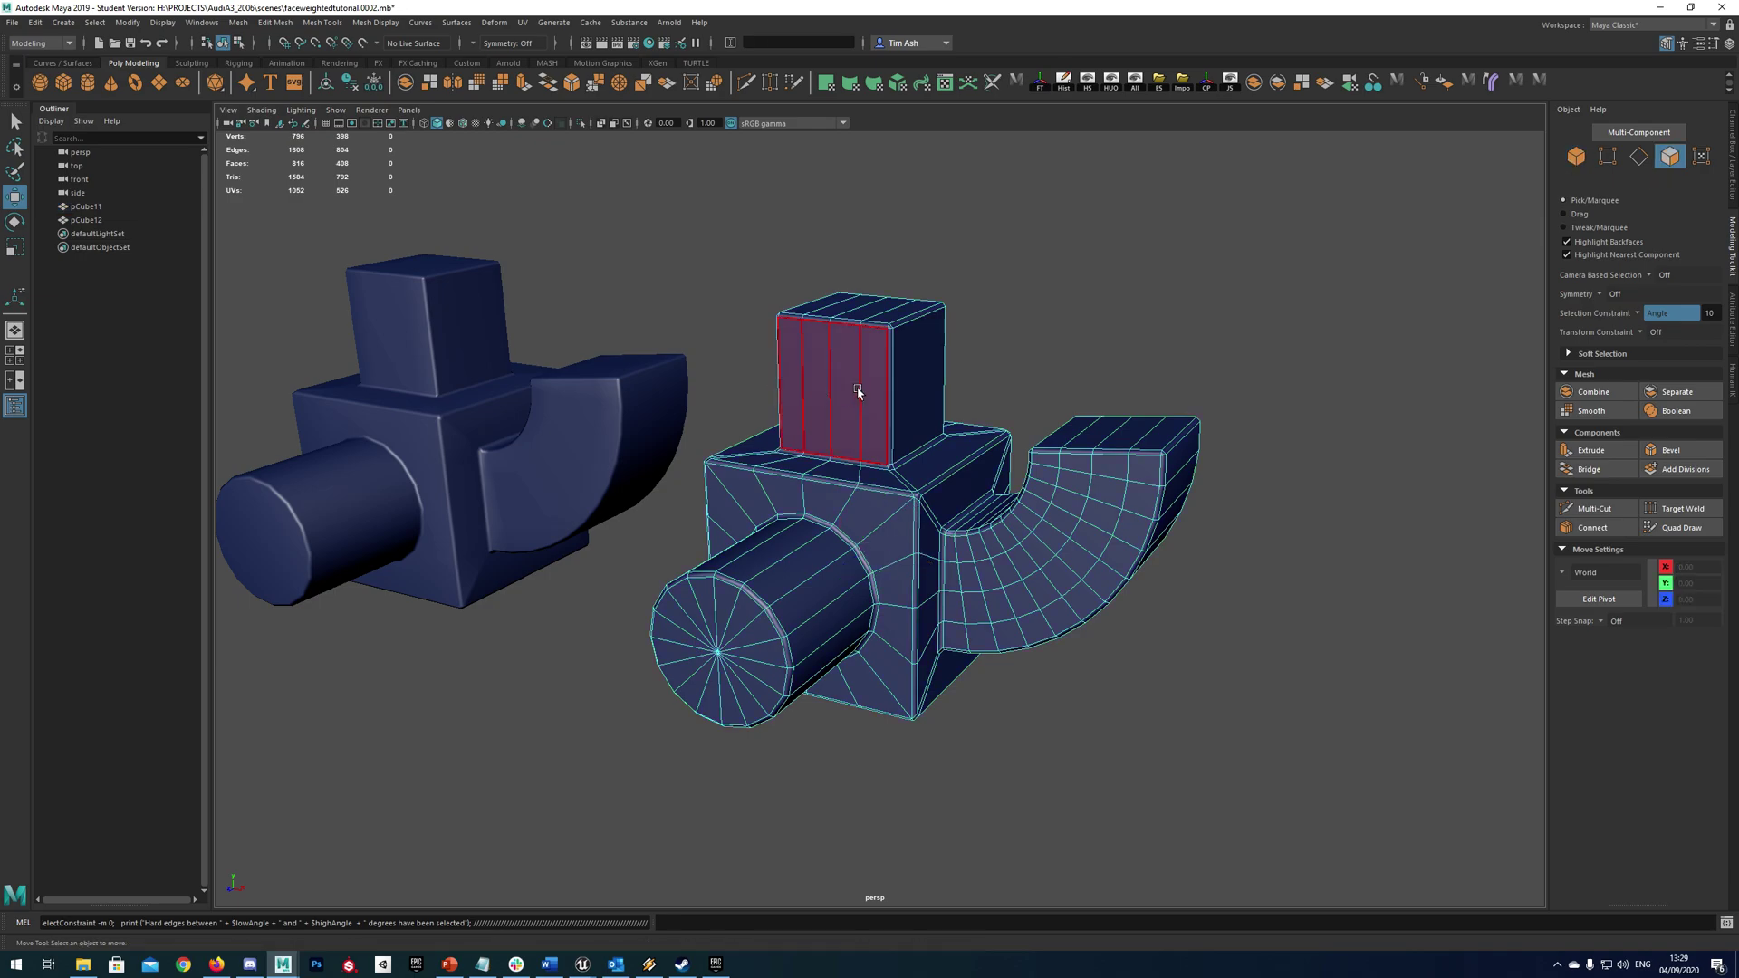
click(860, 389)
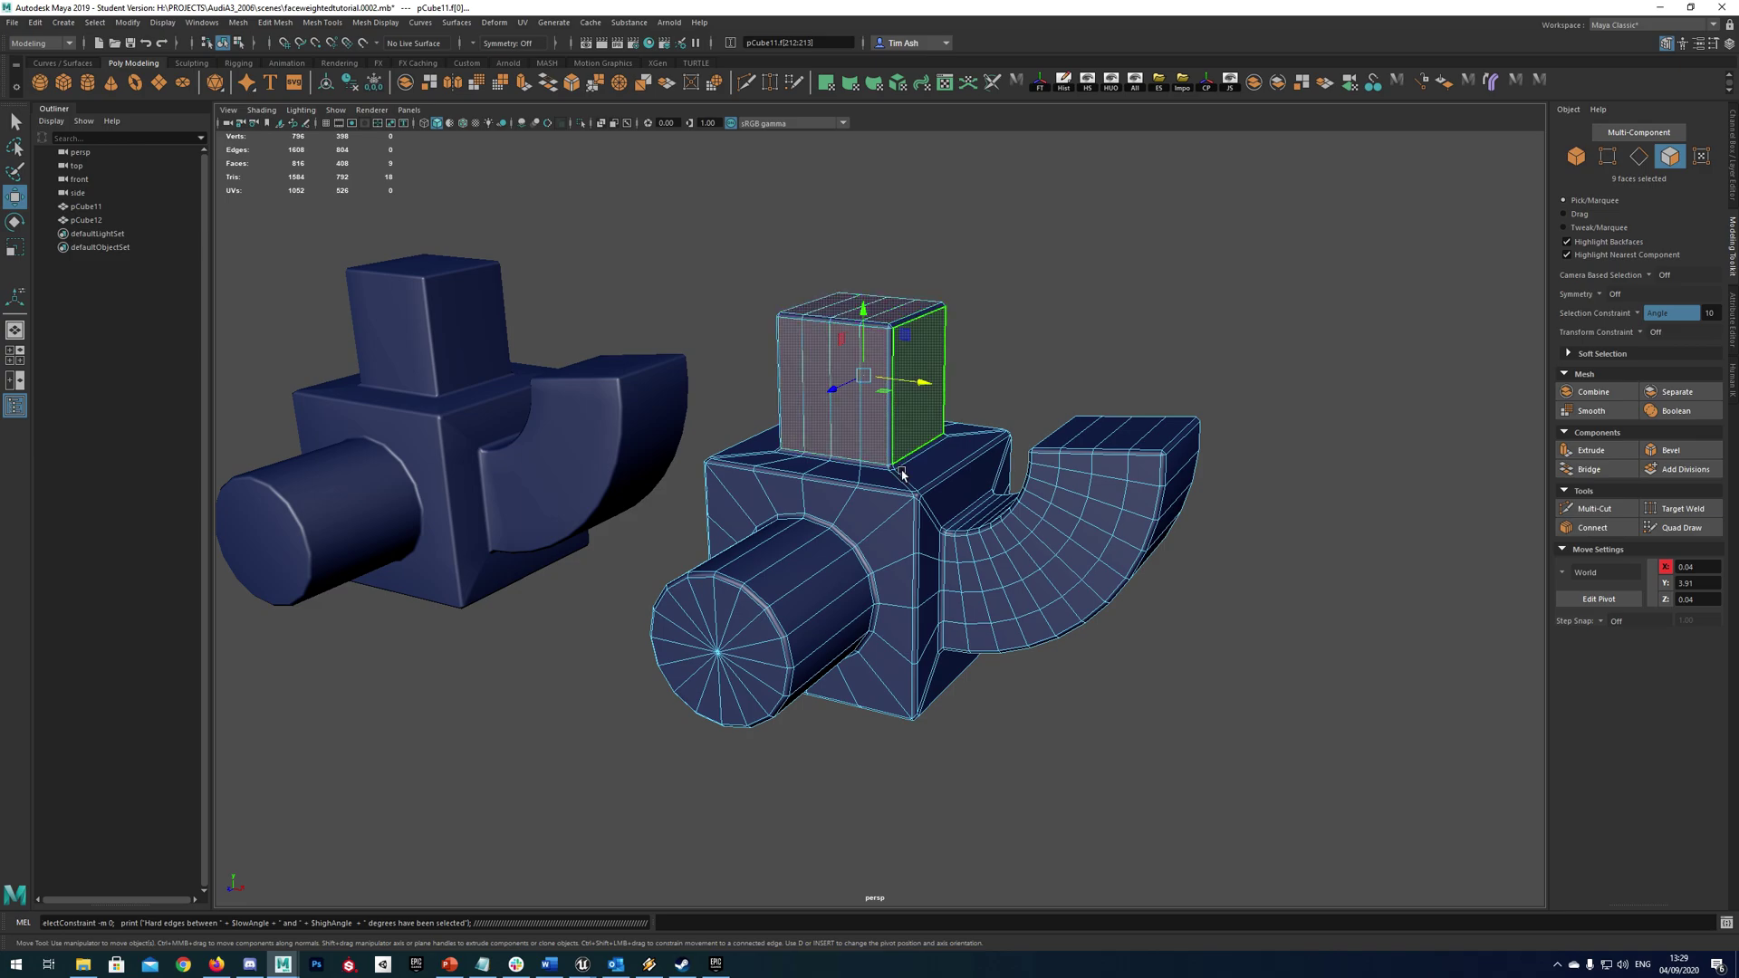
alt+drag(902, 473, 858, 418)
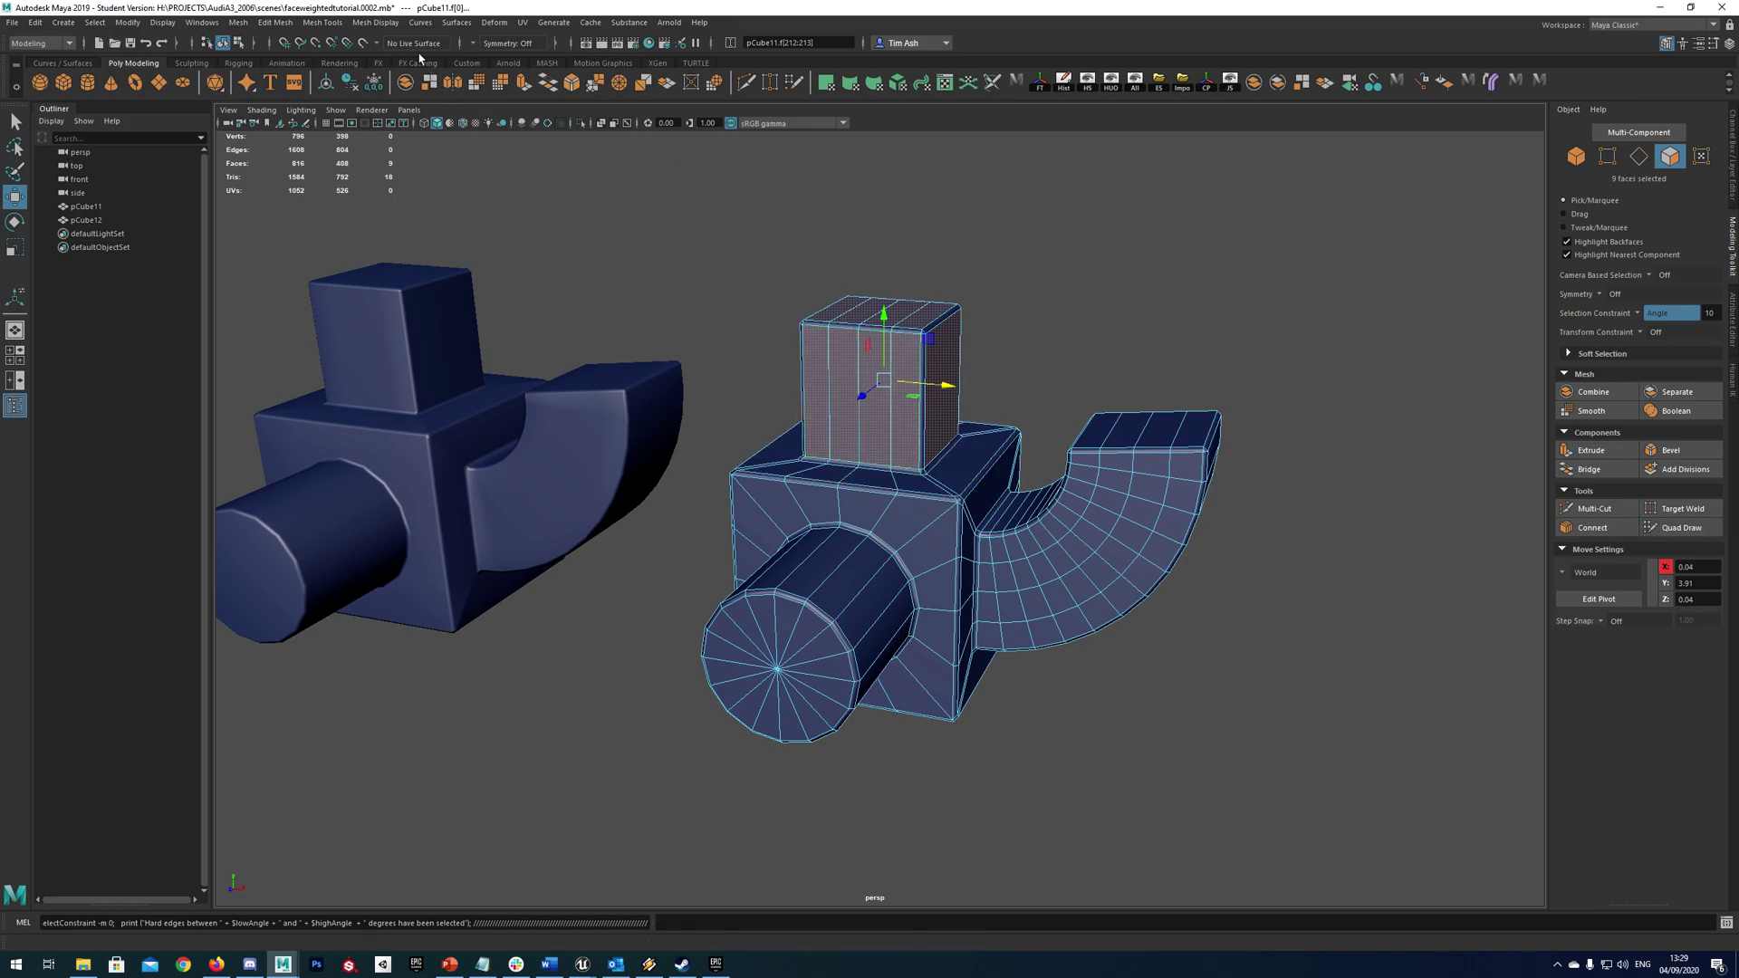
- Review the Set to Face normal options for the selected faces and close them without applying
click(374, 21)
click(522, 98)
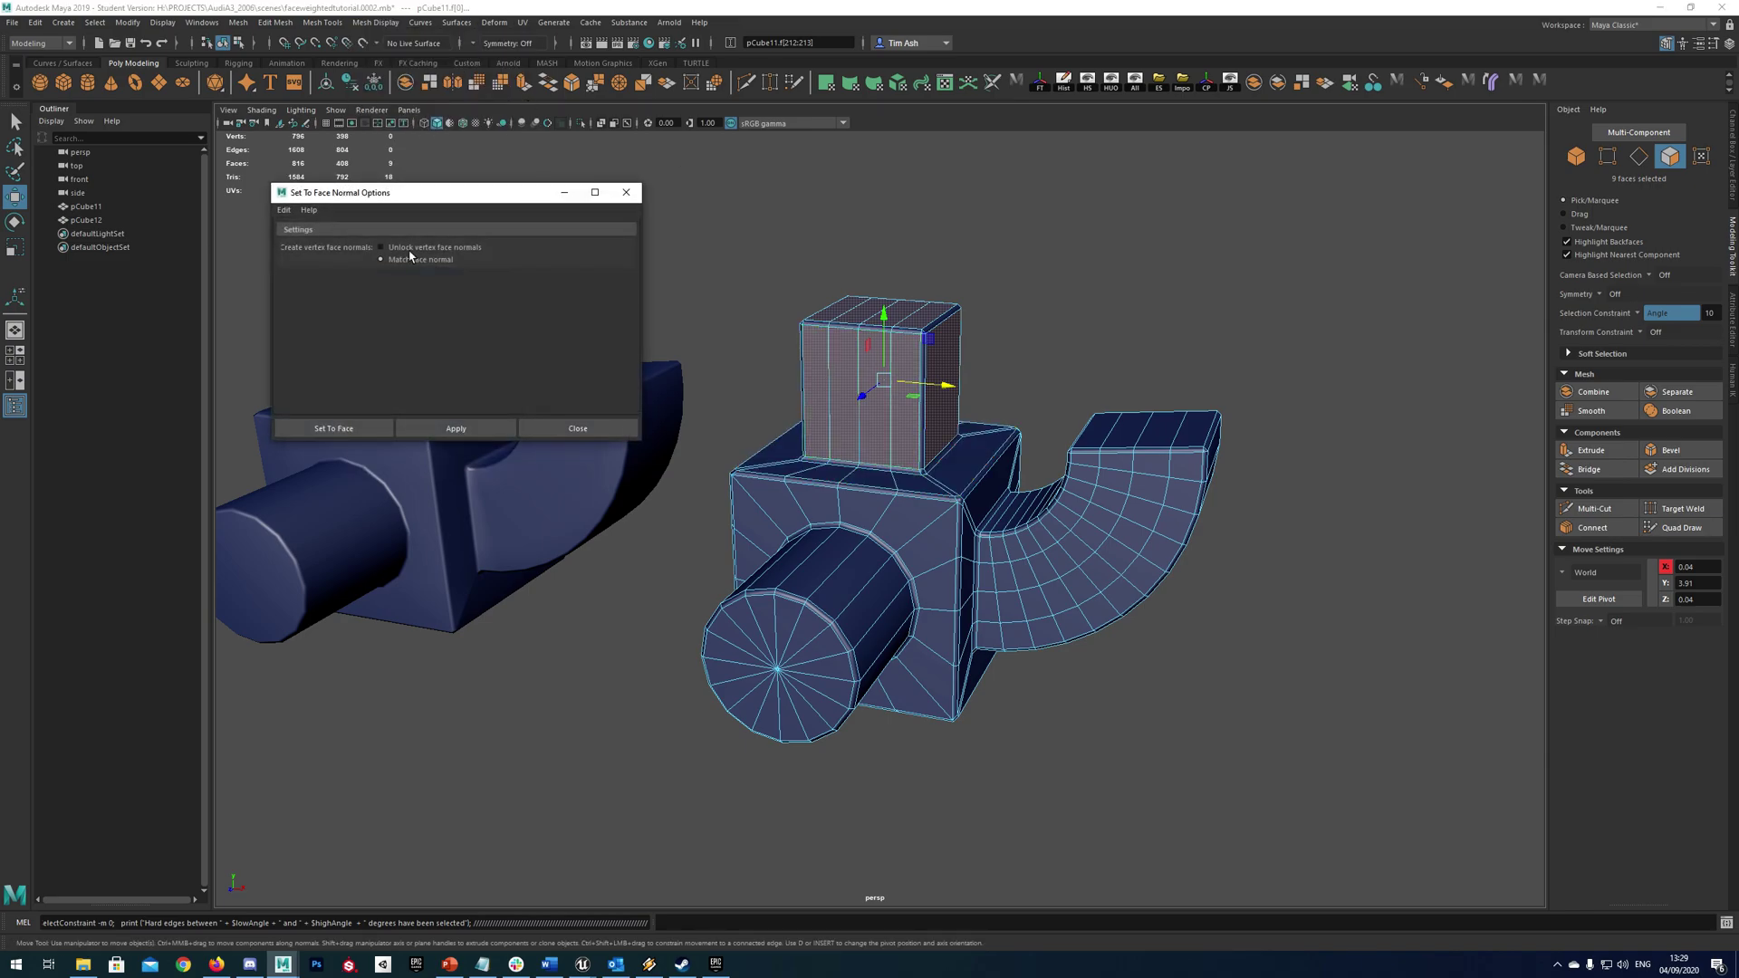
click(546, 433)
- Return the original mesh to object mode and clear the selection to view both meshes without wireframe
alt+drag(867, 426, 846, 441)
right_drag(911, 384, 956, 355)
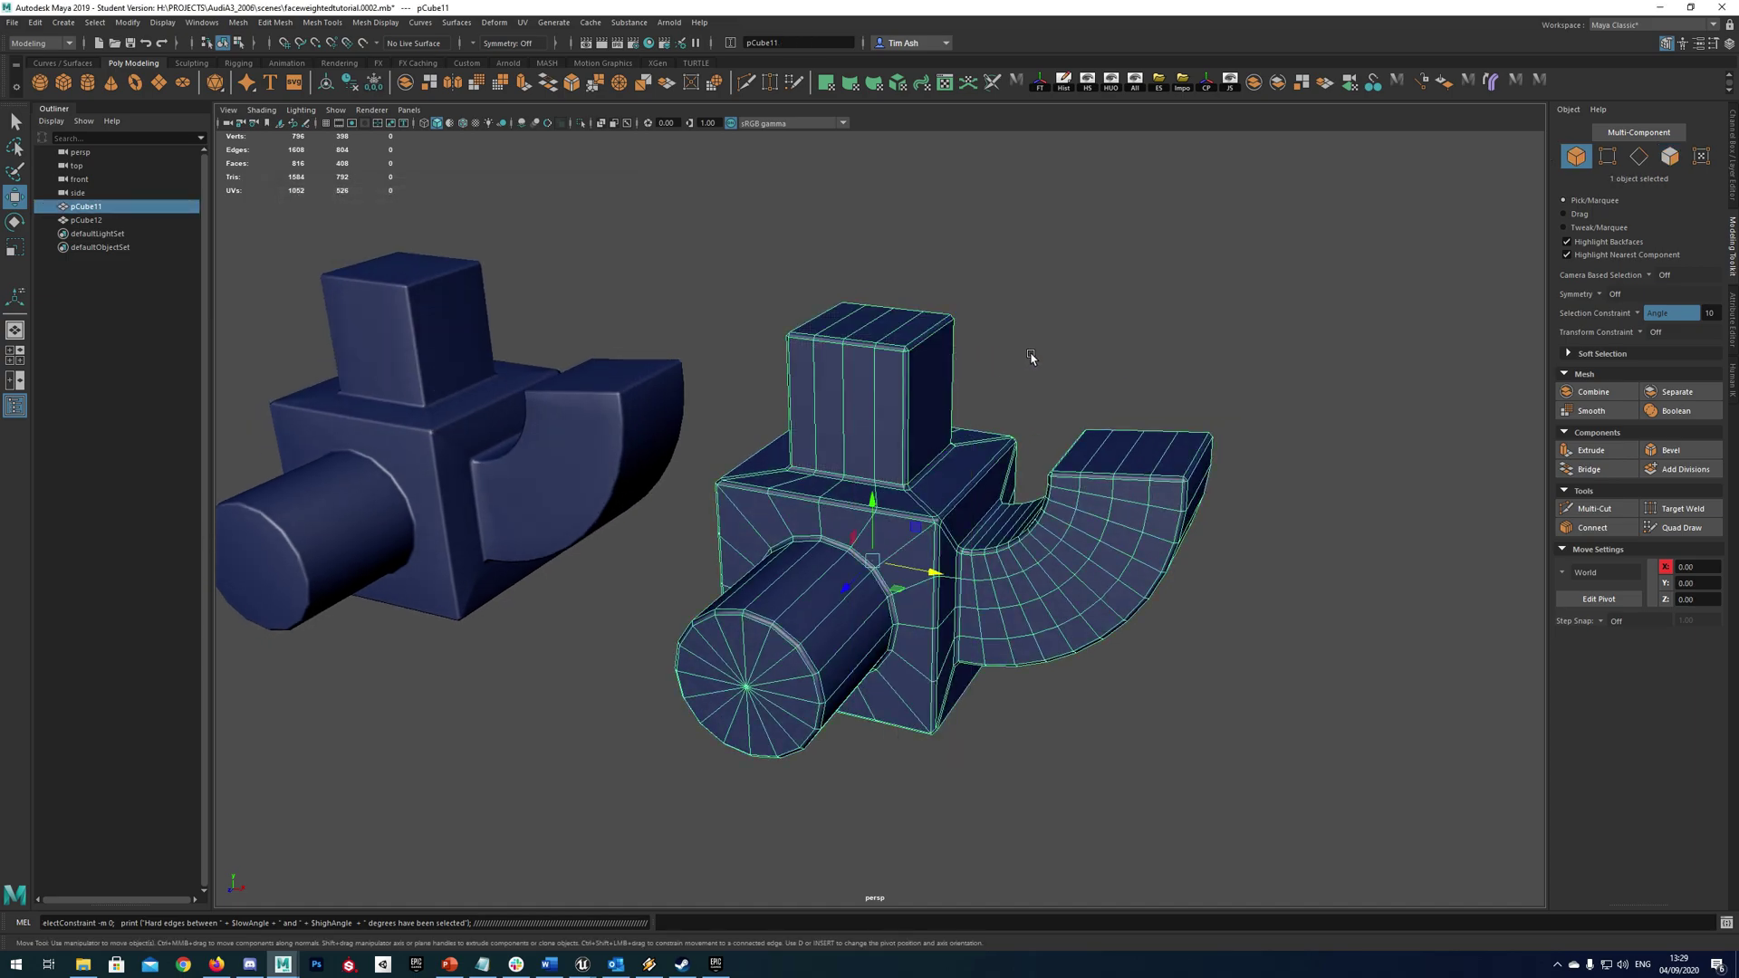
click(1031, 357)
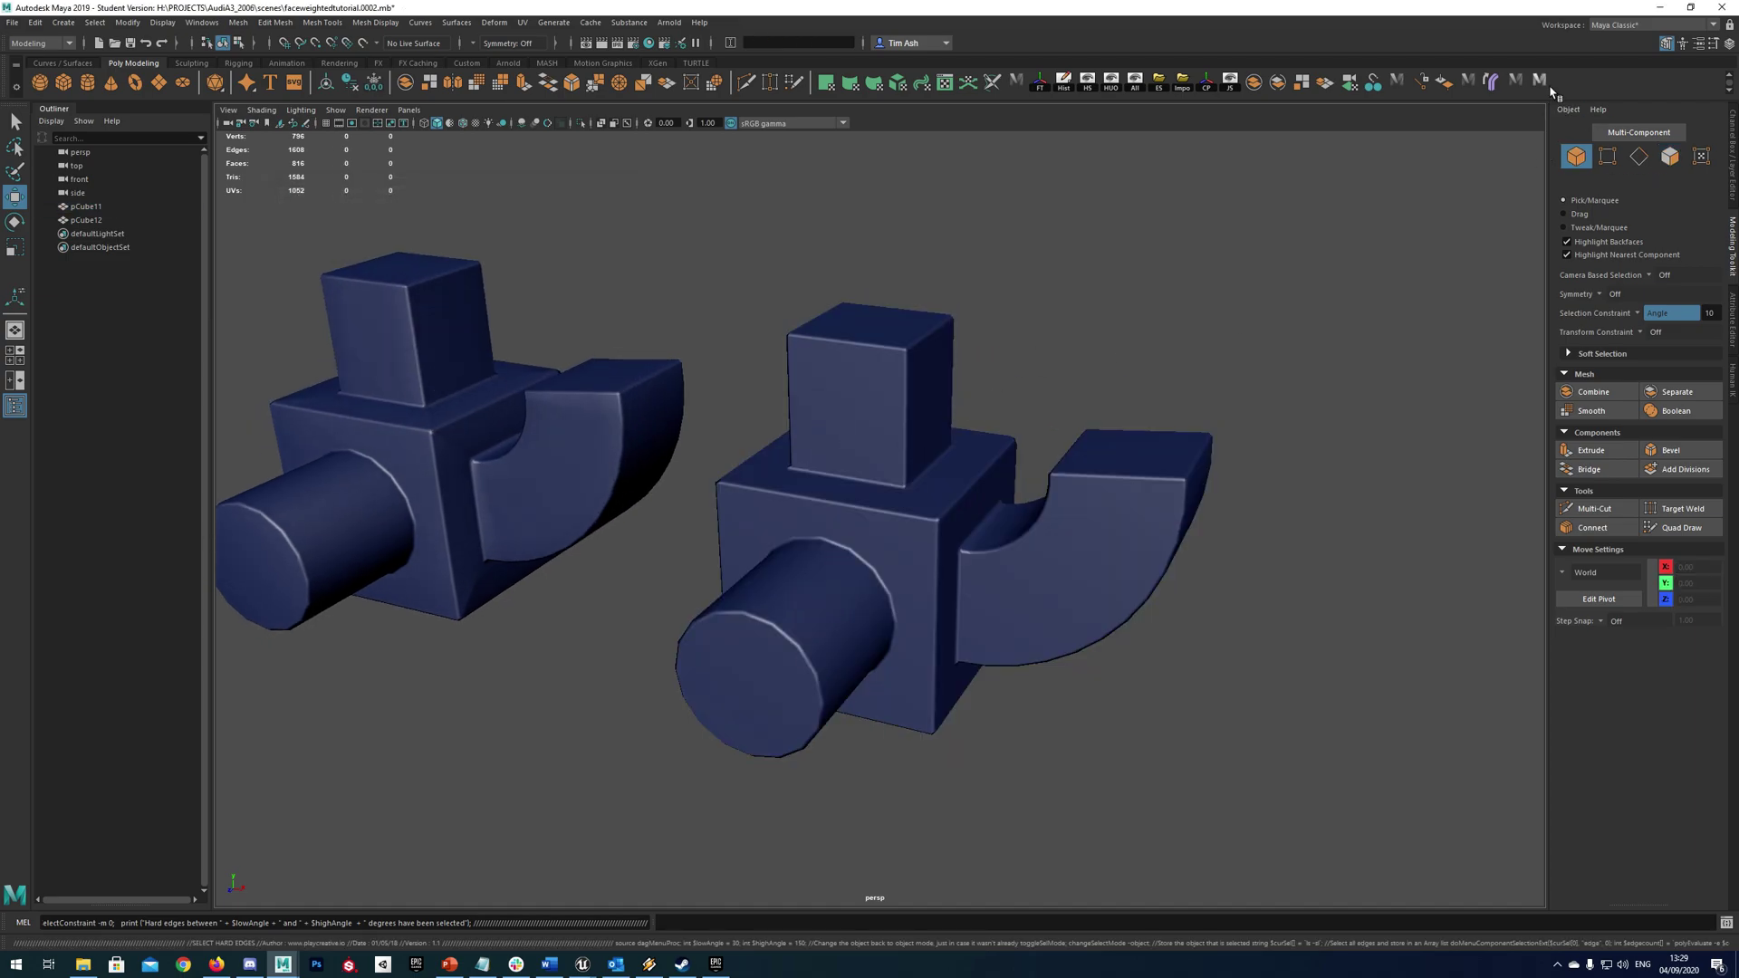
alt+drag(1206, 298, 1201, 298)
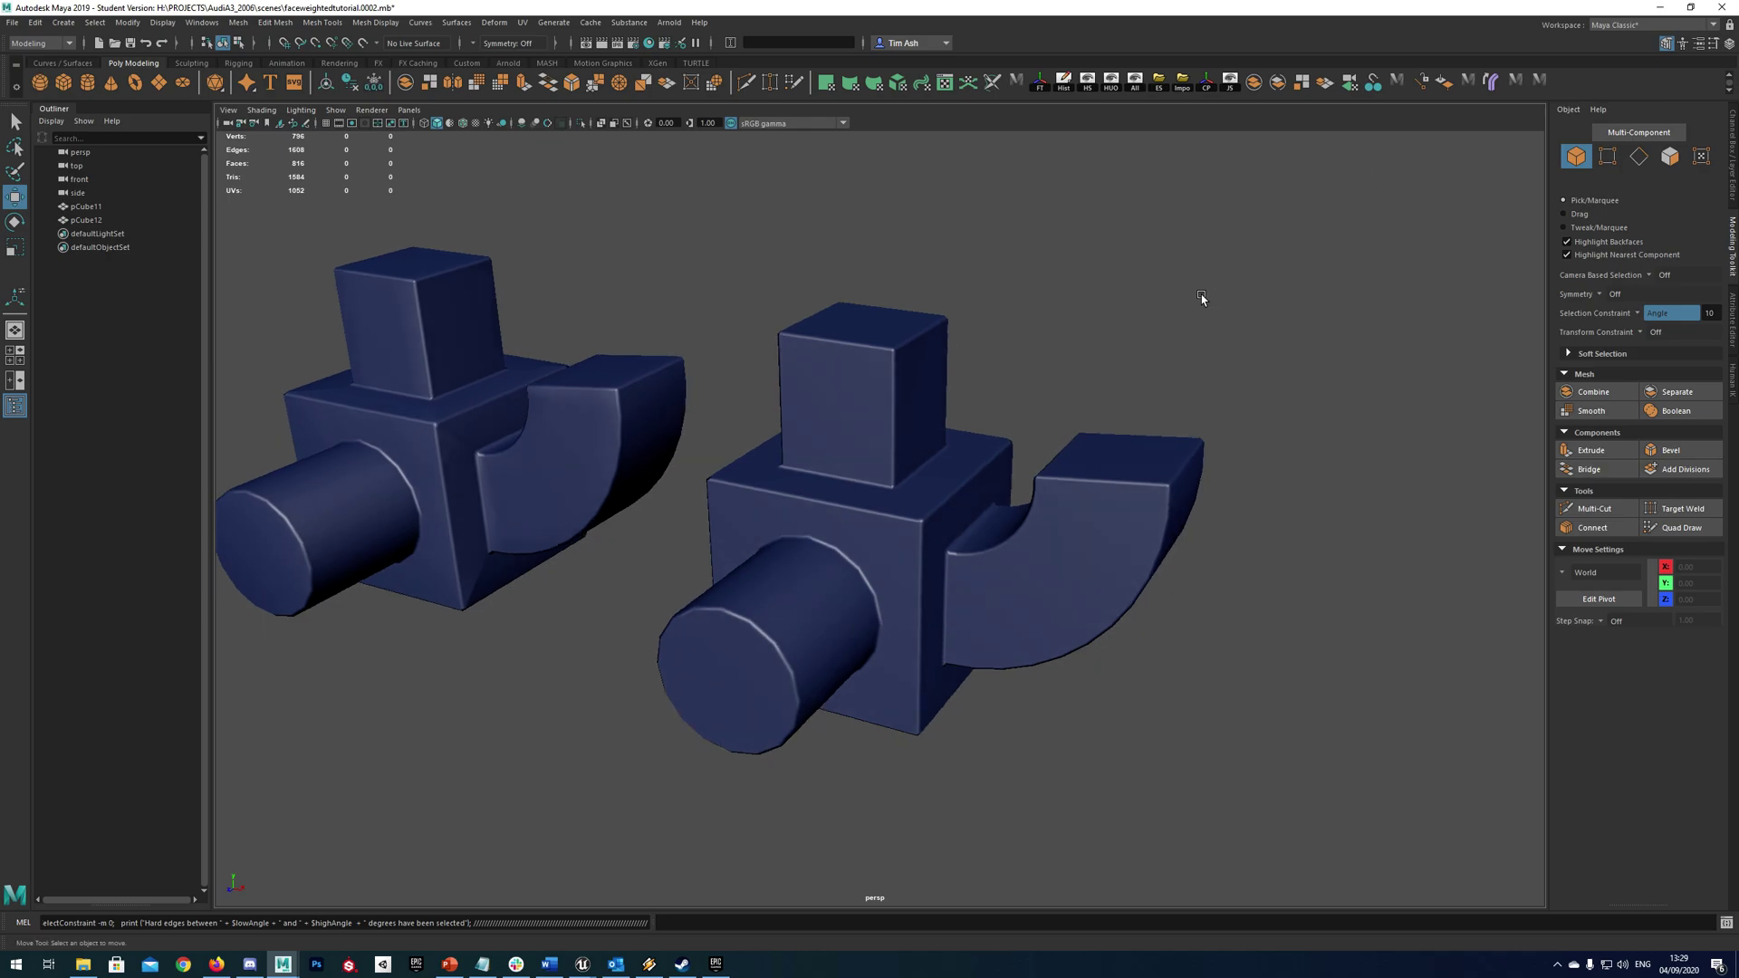